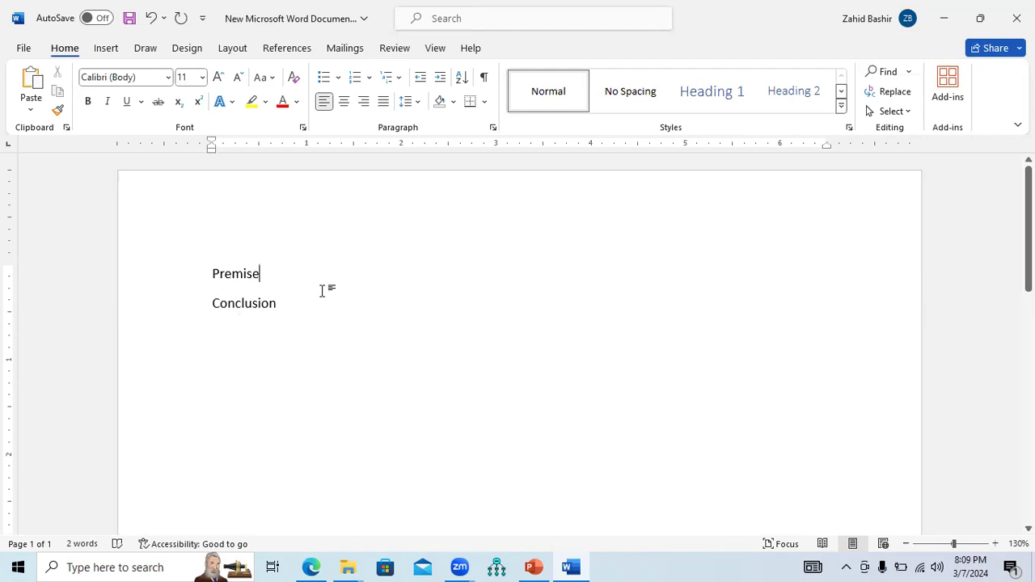
Complete the first line so it reads "Premise (Findings from previous literature)"
text(Fi)
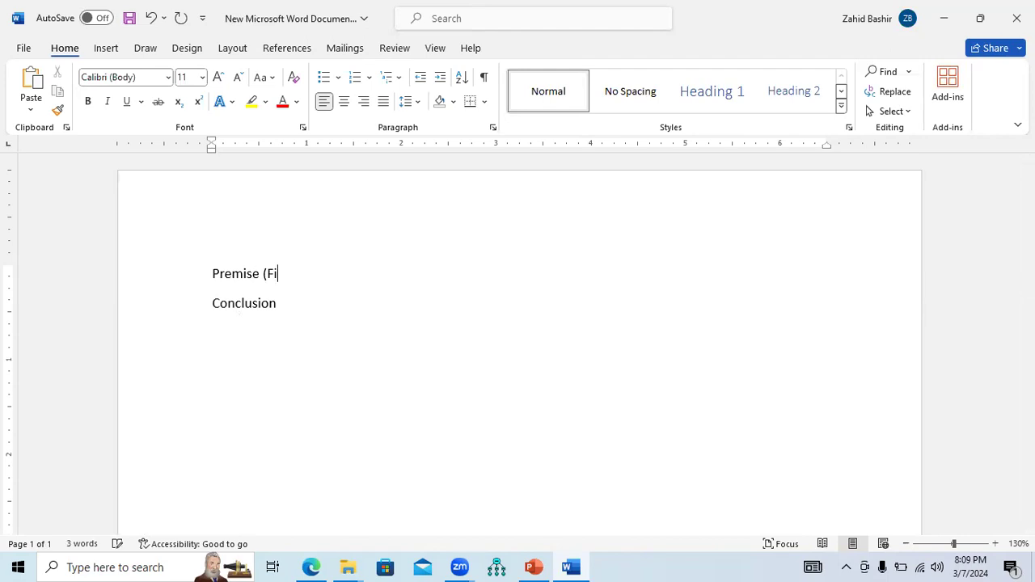
text(ndings from p)
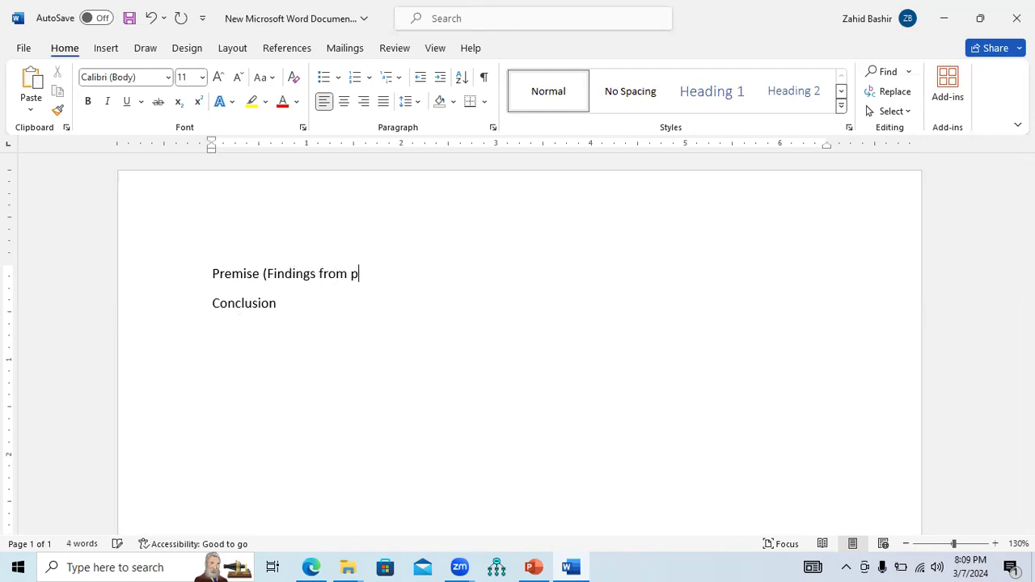
text(revious literature))
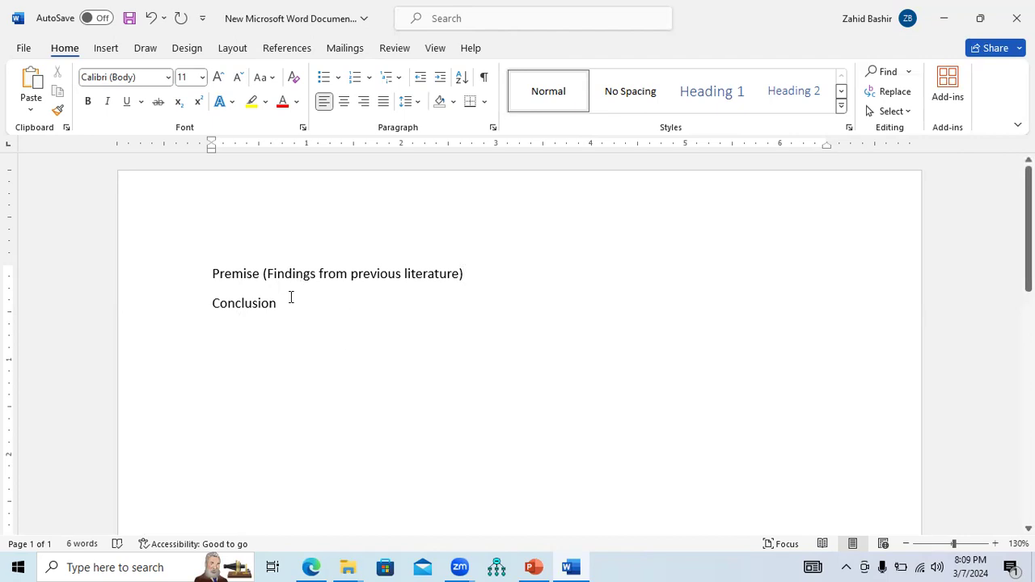
Add a new paragraph a blank line below Conclusion: "Financial Stability is a measure of sustainable performance."
drag(215, 275, 437, 277)
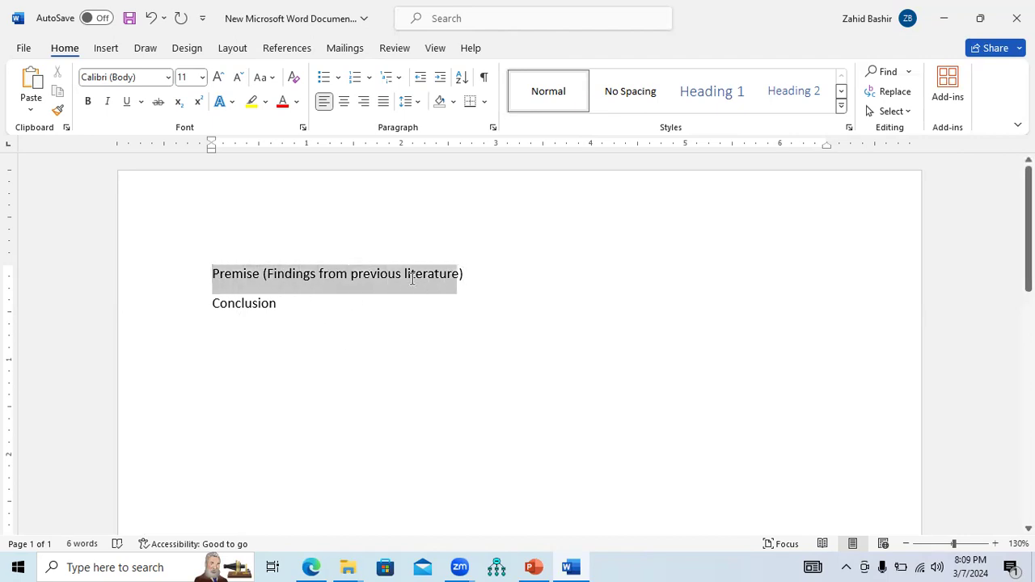
click(299, 303)
key(Return)
key(Return)
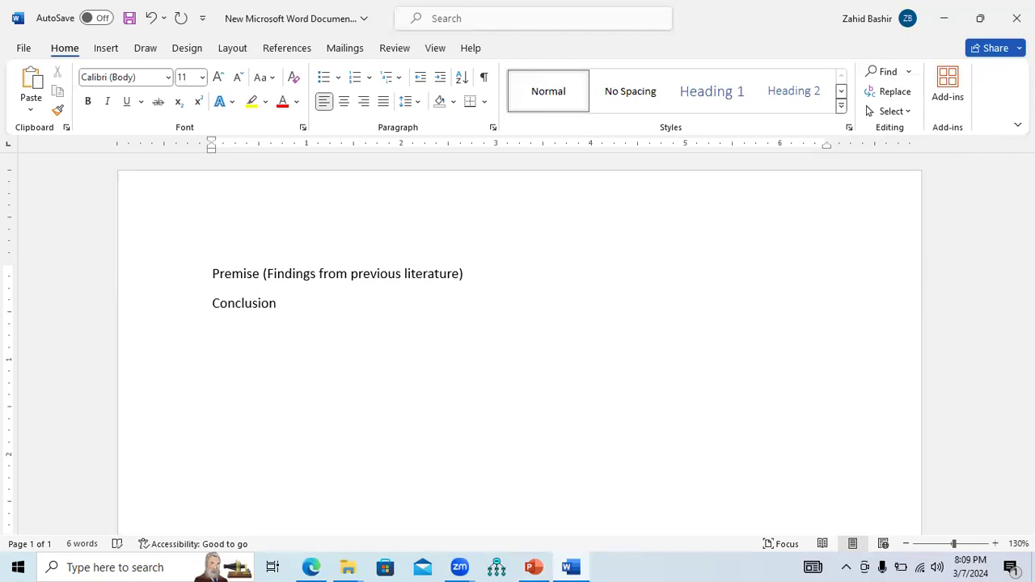
text(Financial Stab)
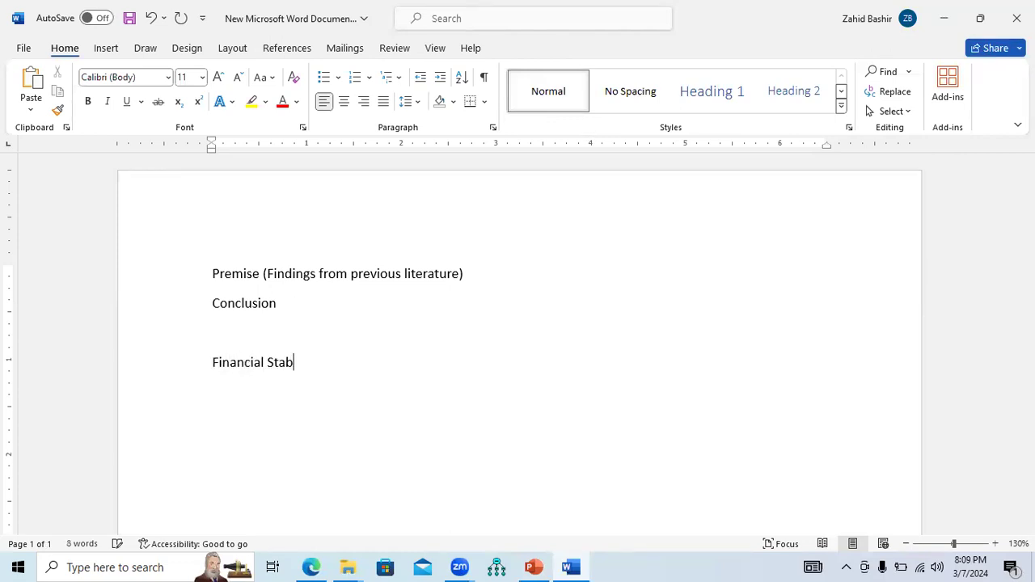
text(ility is a measure of)
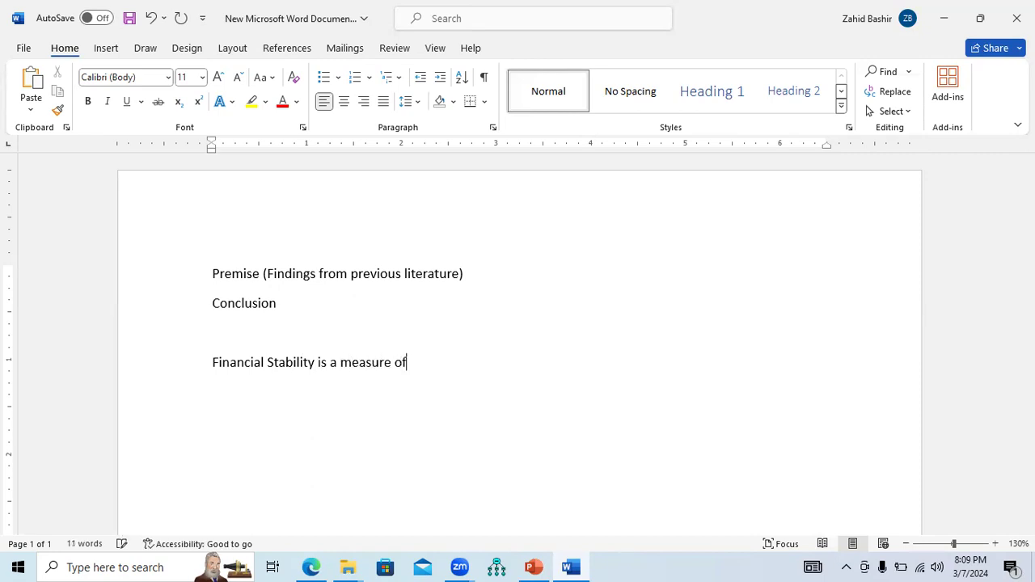
text( sustainable performance.)
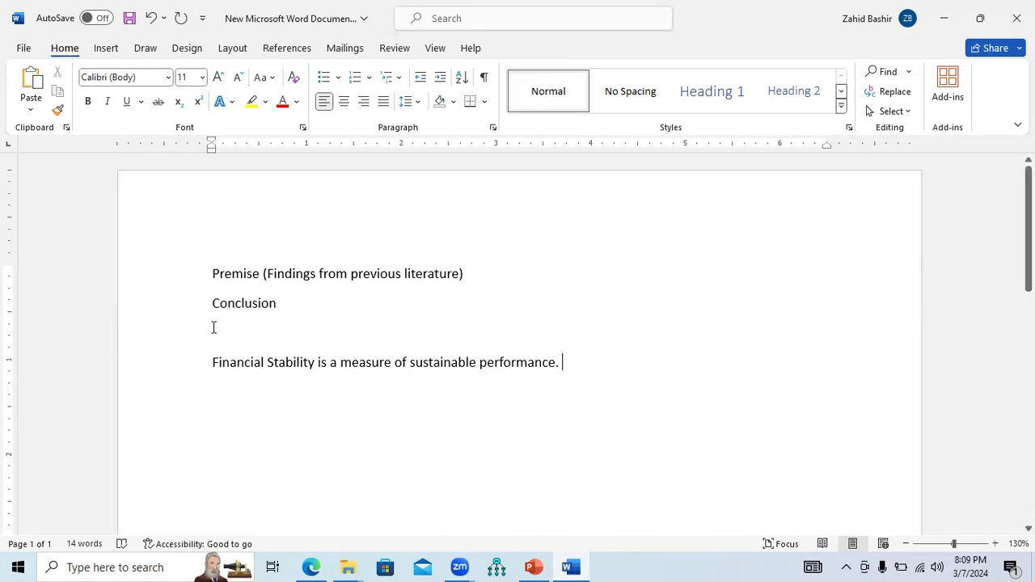
Underline "Financial Stability" and "of sustainable performance" in that sentence
drag(213, 363, 307, 364)
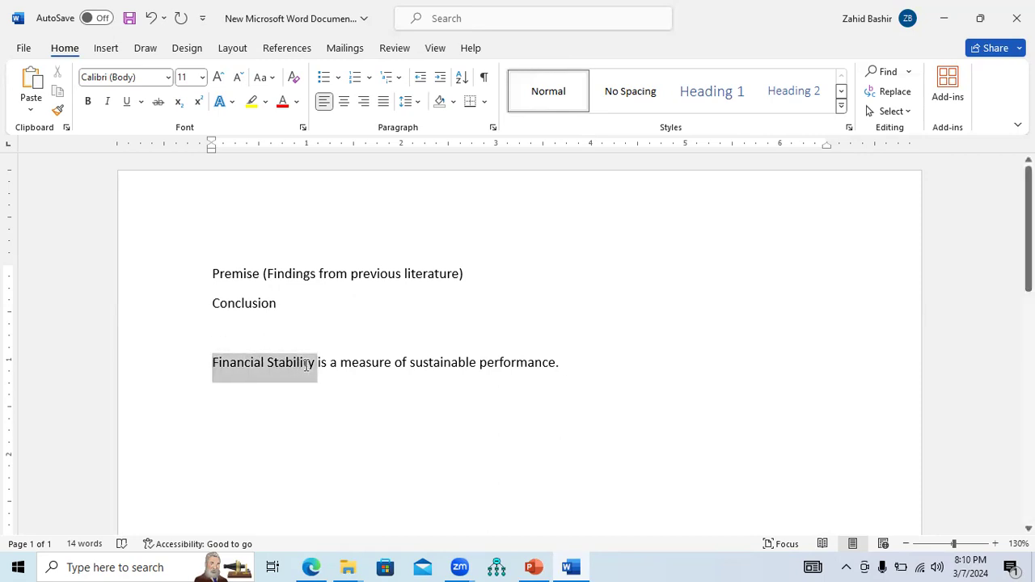
key(ctrl+u)
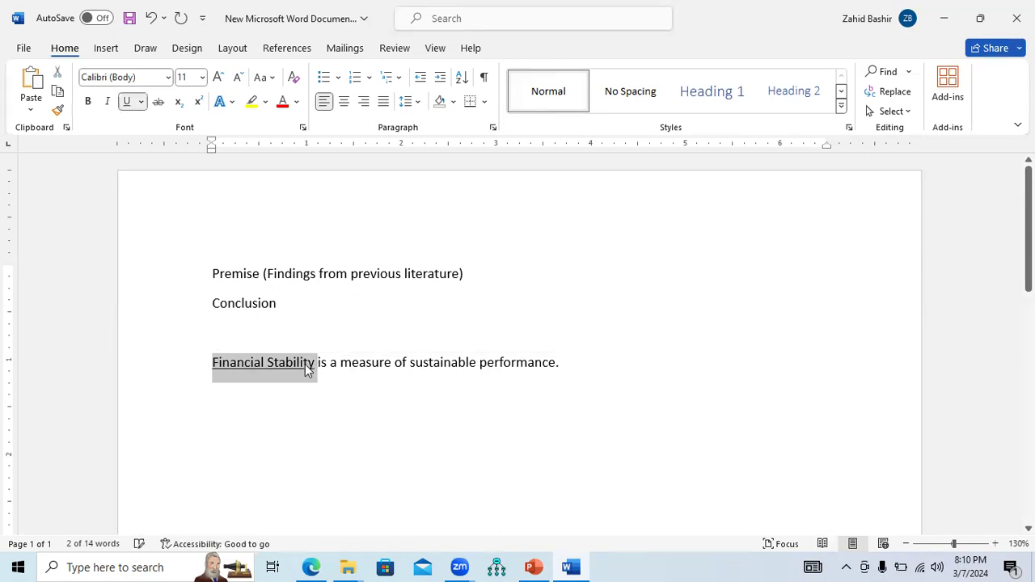
drag(408, 365, 528, 368)
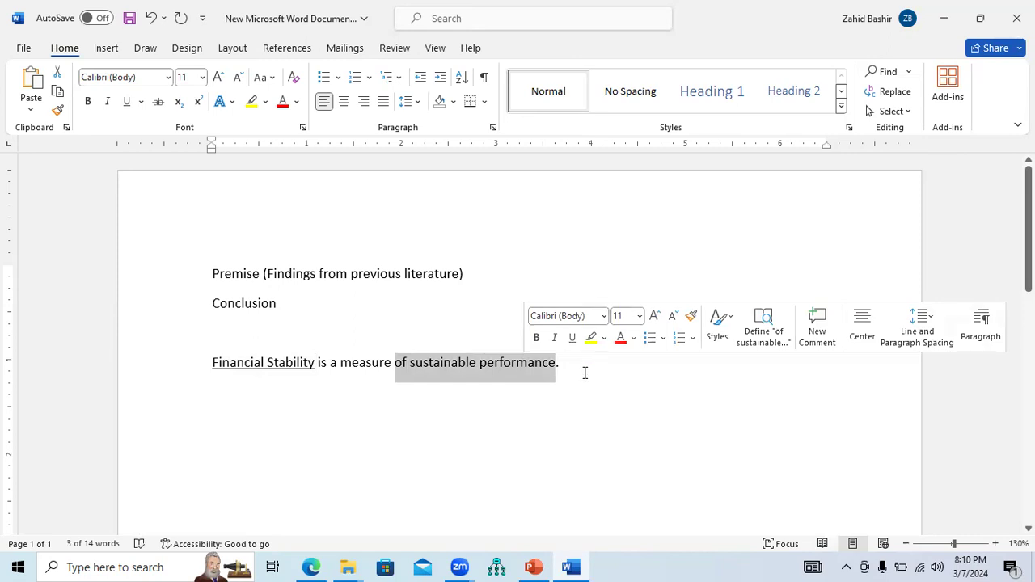
key(ctrl+u)
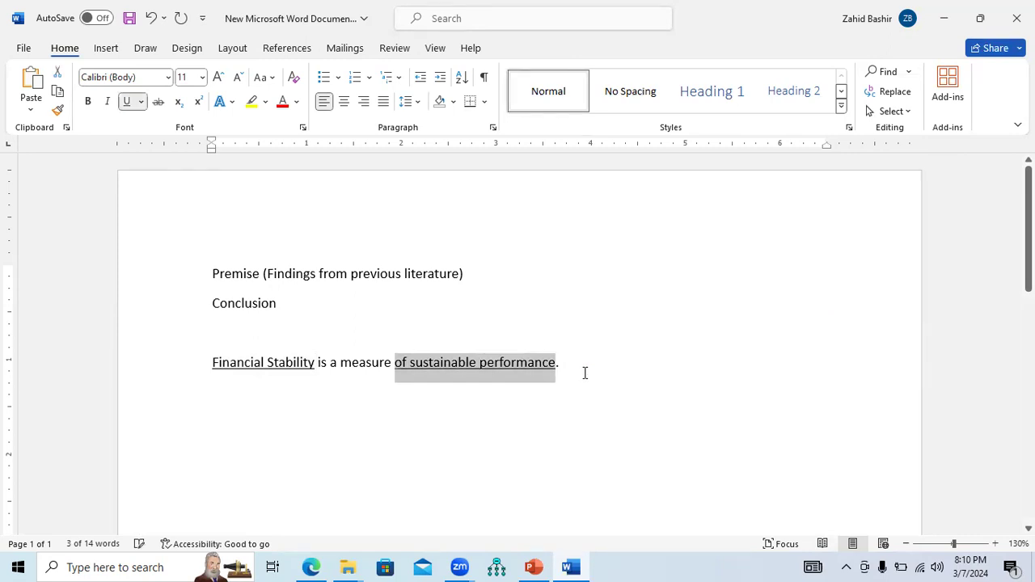
On a new line, write Premise 1 citing an author (2010): the sustainable performance means a long term performance
drag(466, 273, 234, 272)
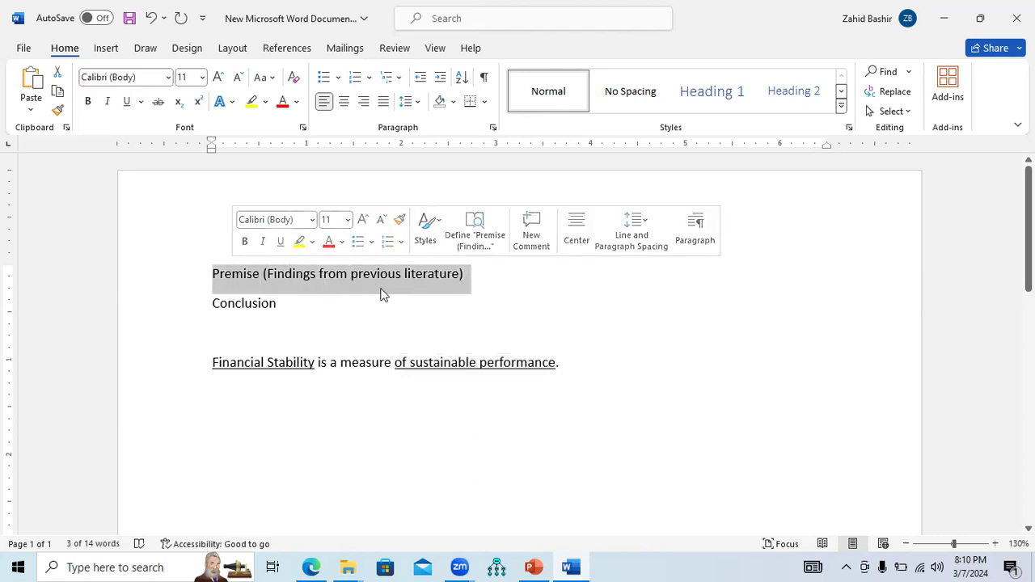
click(573, 369)
key(Return)
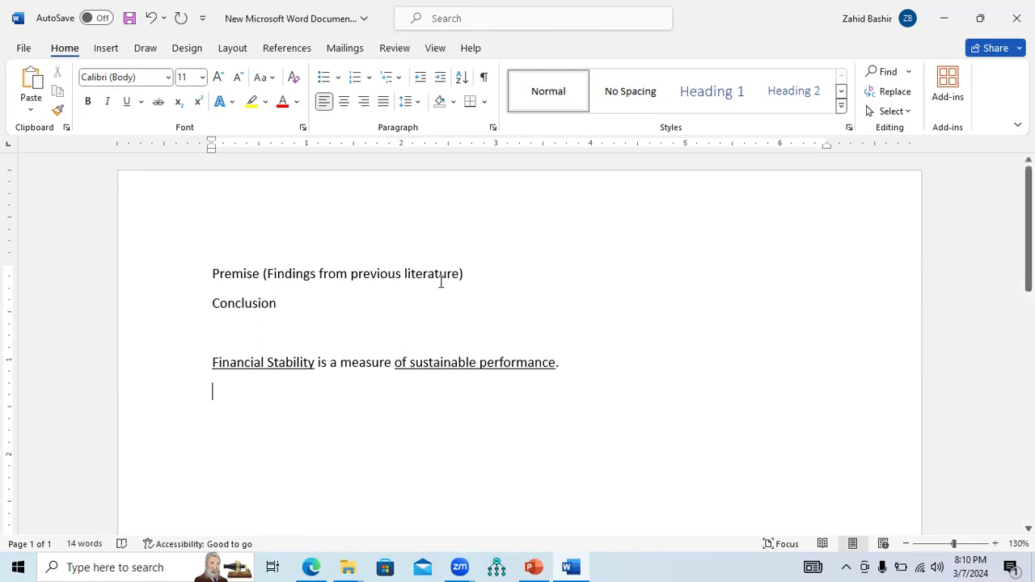
drag(472, 274, 248, 284)
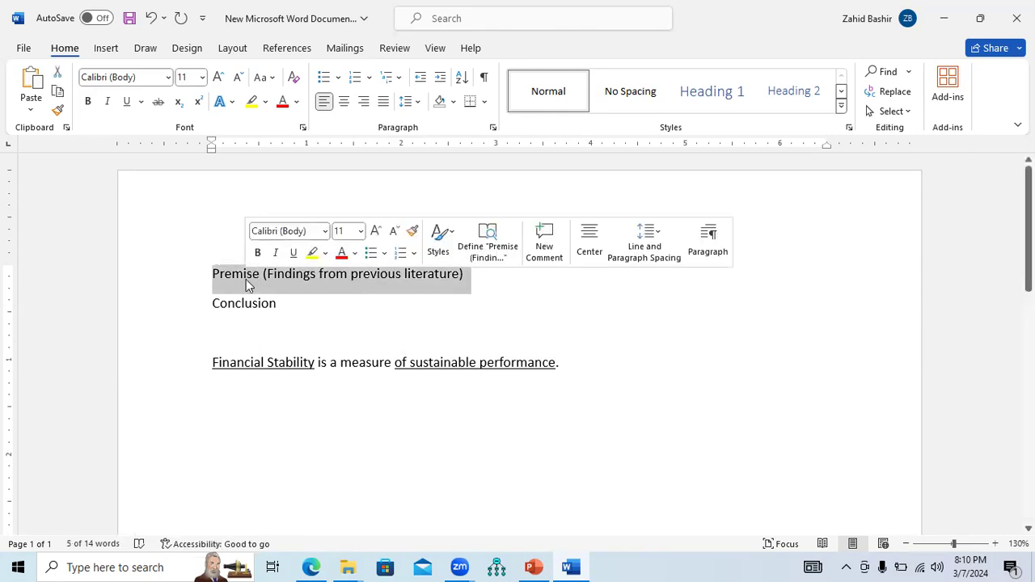
click(250, 403)
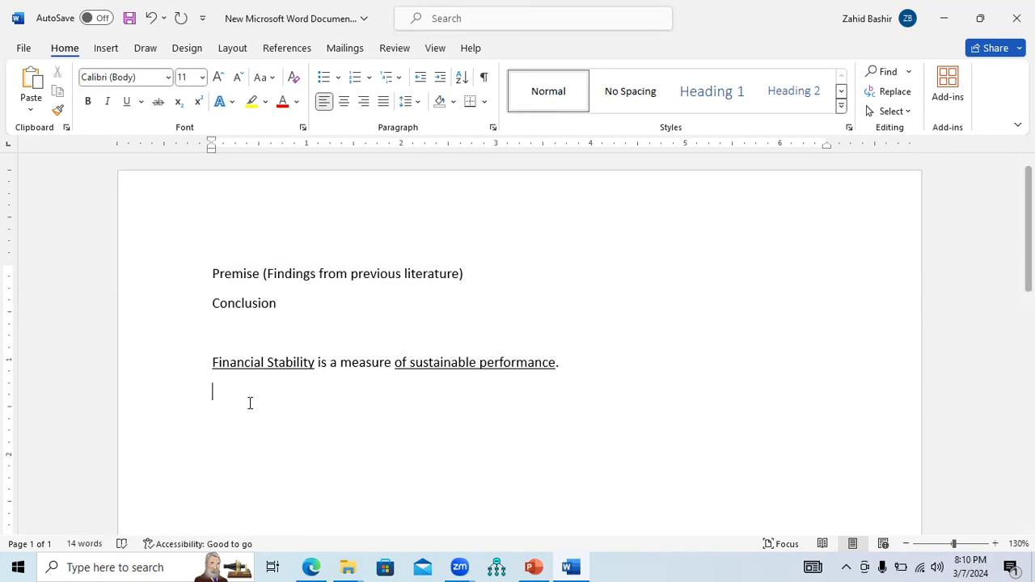
text(Premise )
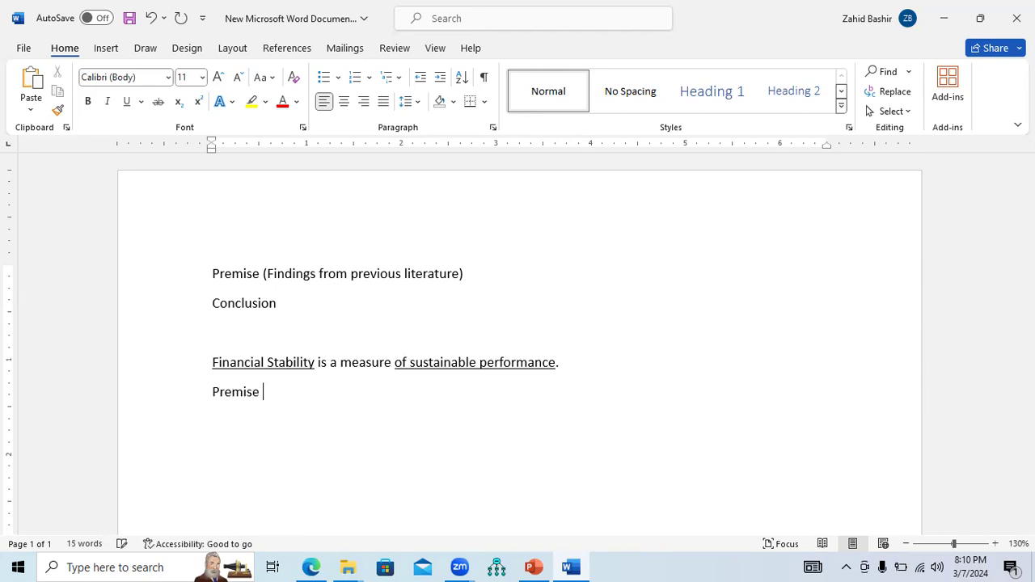
text(1:)
text(According to )
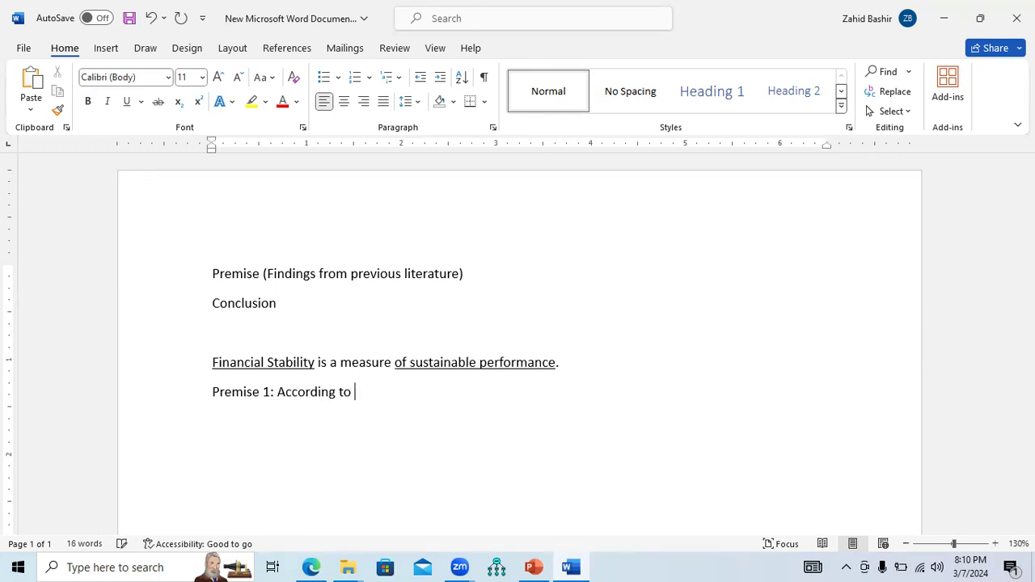
text(Bashir (2010))
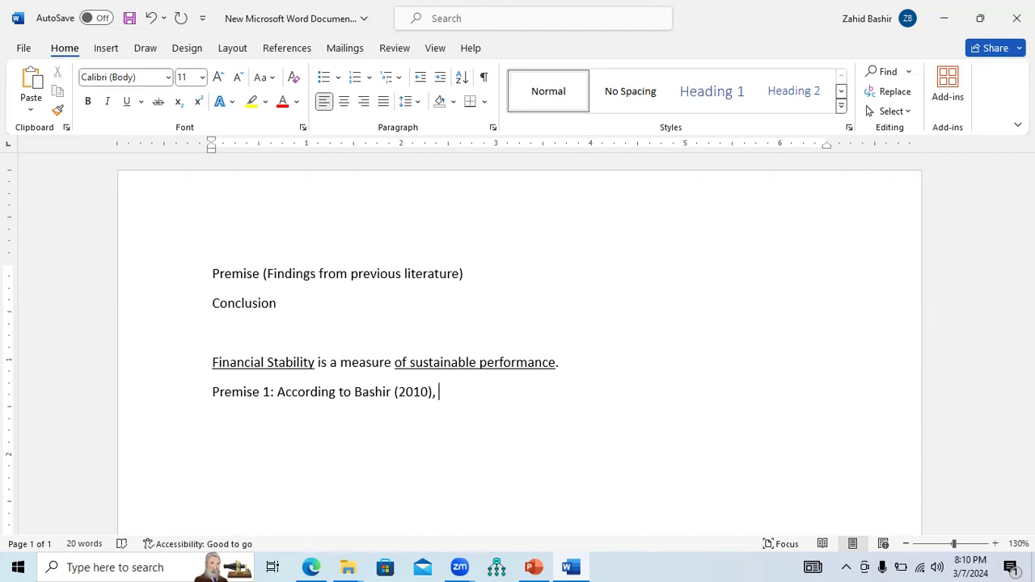
text(, the sustainable perfor)
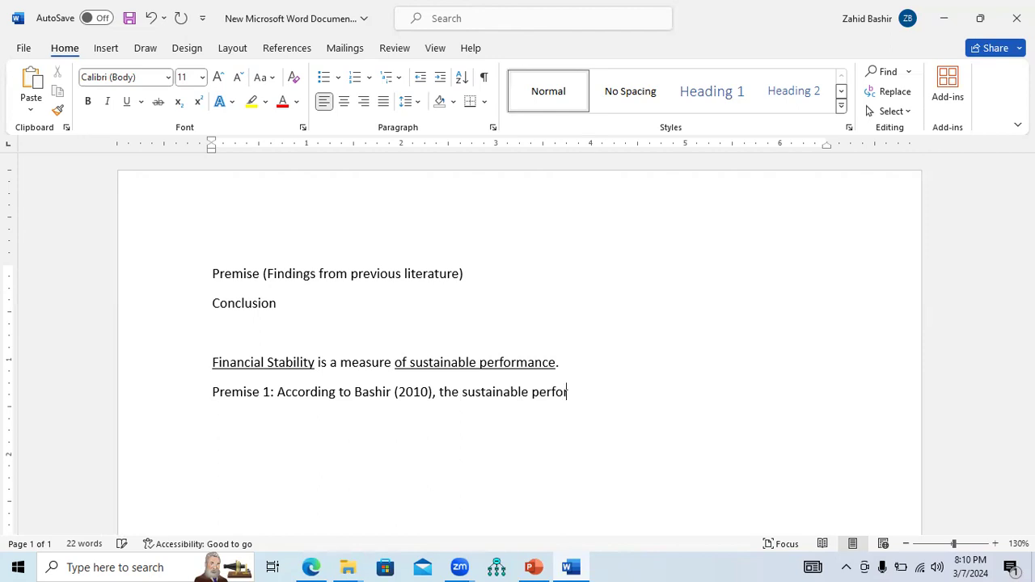
text(mance meawn)
key(BackSpace)
key(BackSpace)
text(ns)
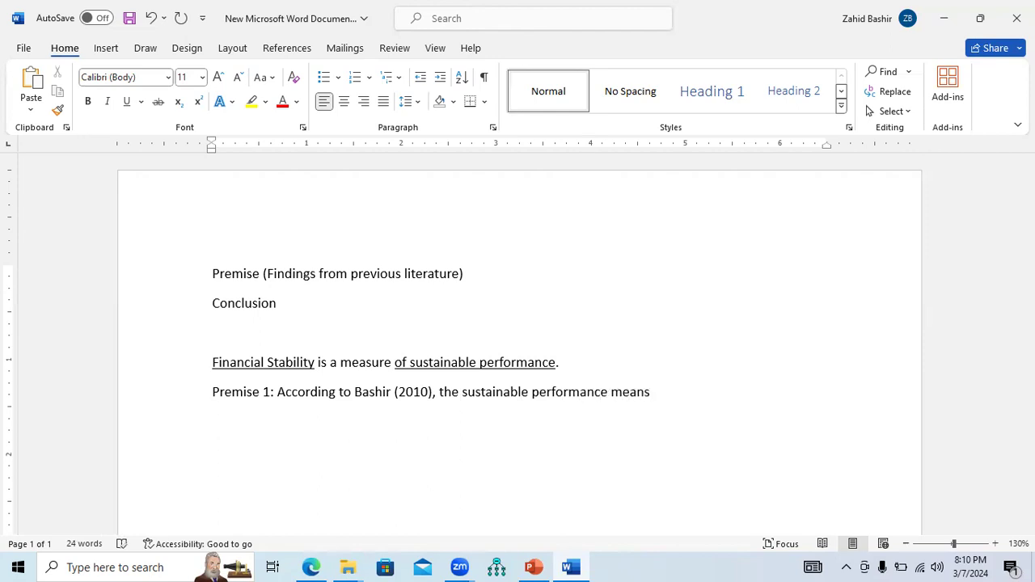
text( a long term)
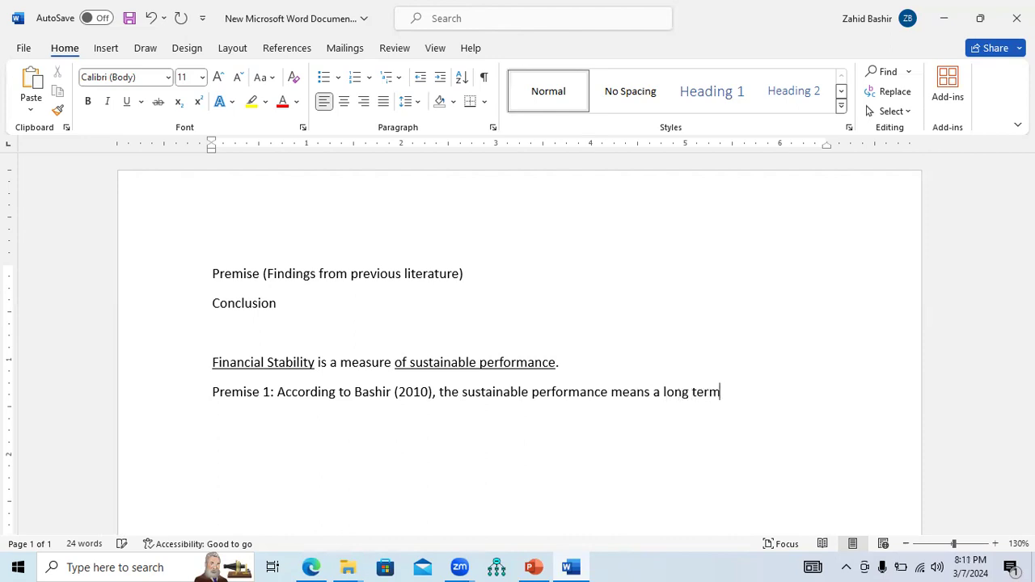
text( performance.)
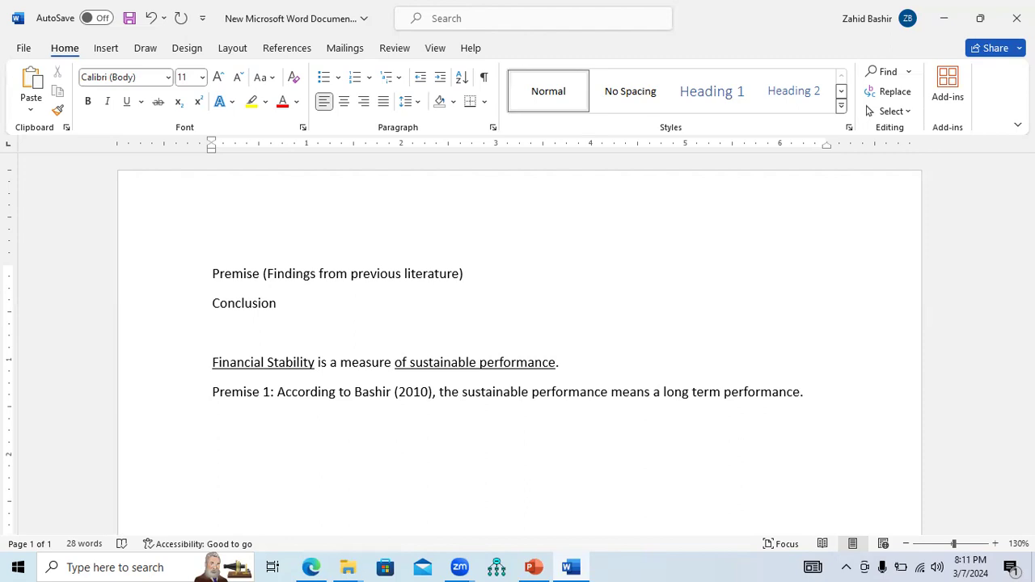
On the next line, write Premise 2: Similarly, the long term performance is refered to as sustainable performance, with an author citation (2012)
text(Premise 2:)
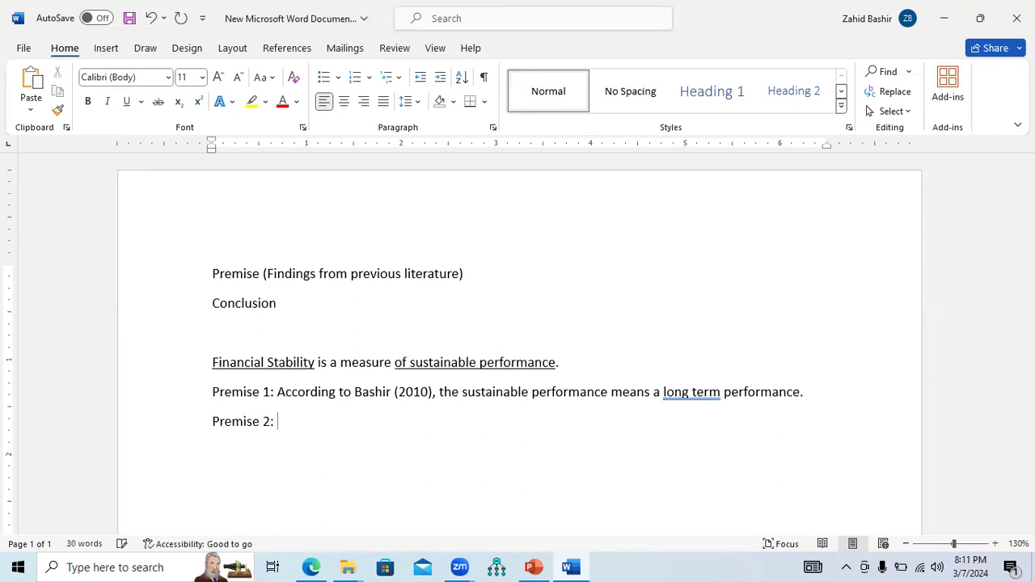
text(Similarly, th)
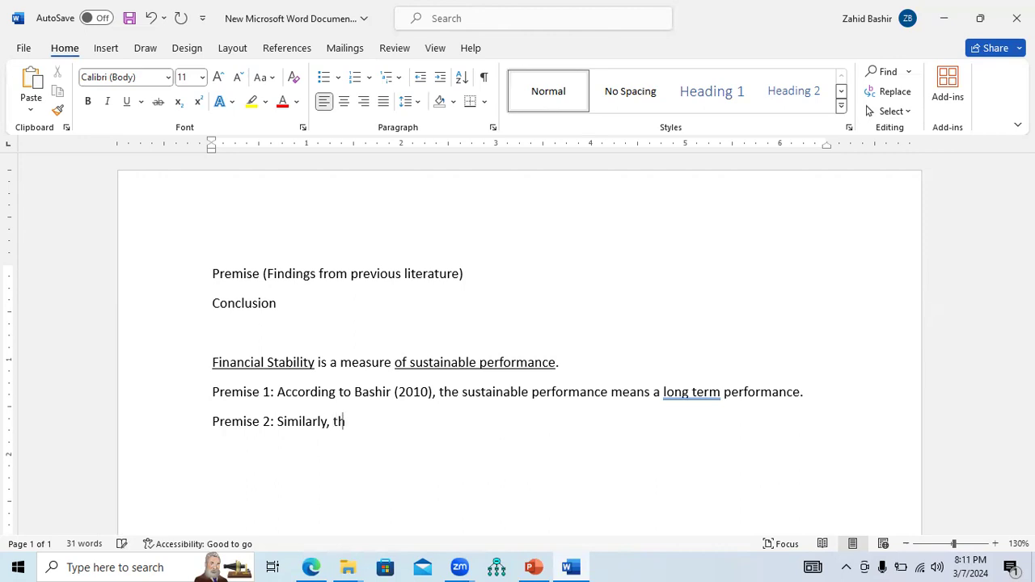
text(e long term performance is )
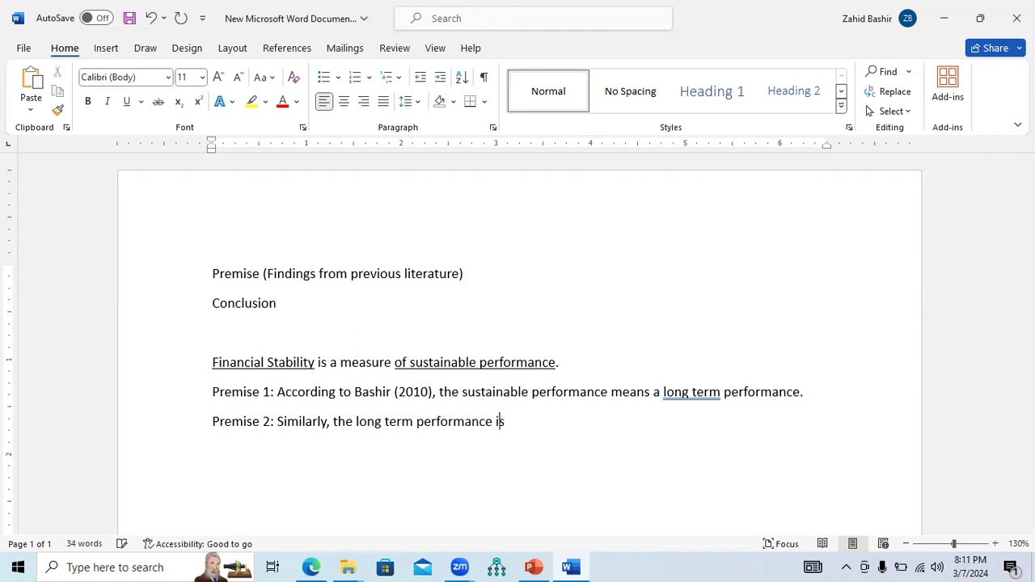
text(refered to as sustainable performance)
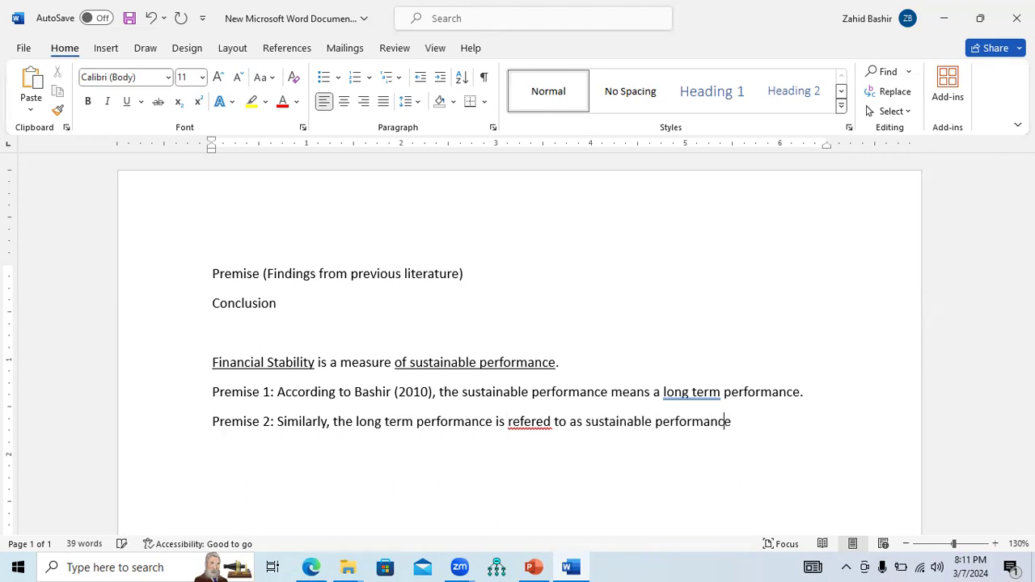
text( (Zubair, 2012)
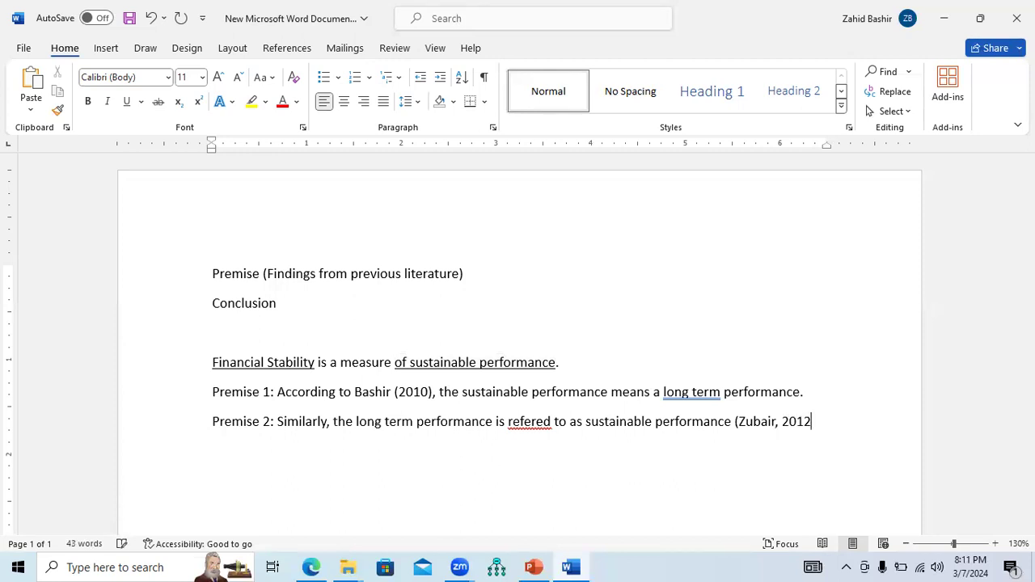
text())
Add Premise 3: Furthermore, an author (2020) argued that stability ensure long term performance of an entity
key(Return)
text(Premise 3: Further)
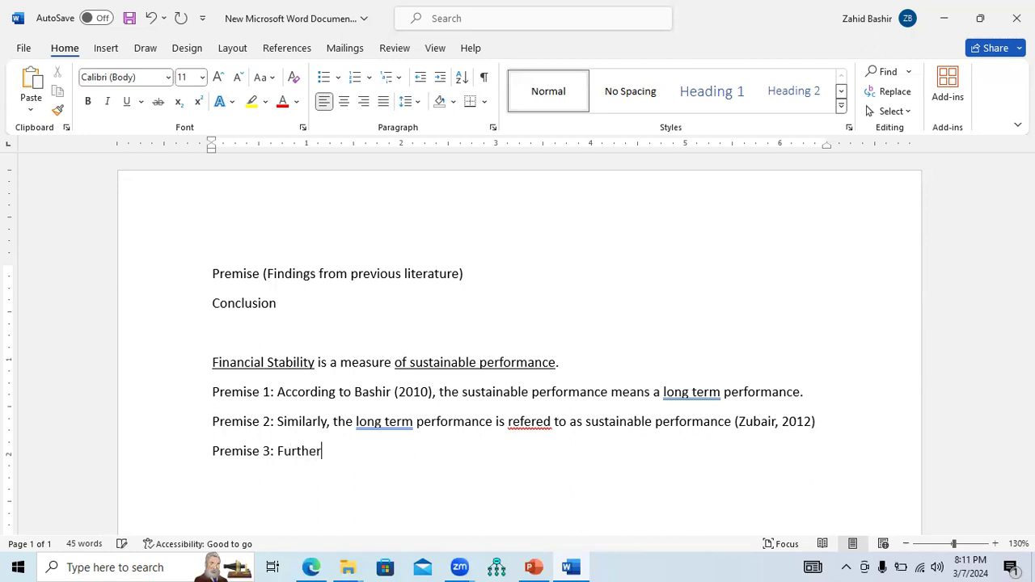
text(more, John  ()
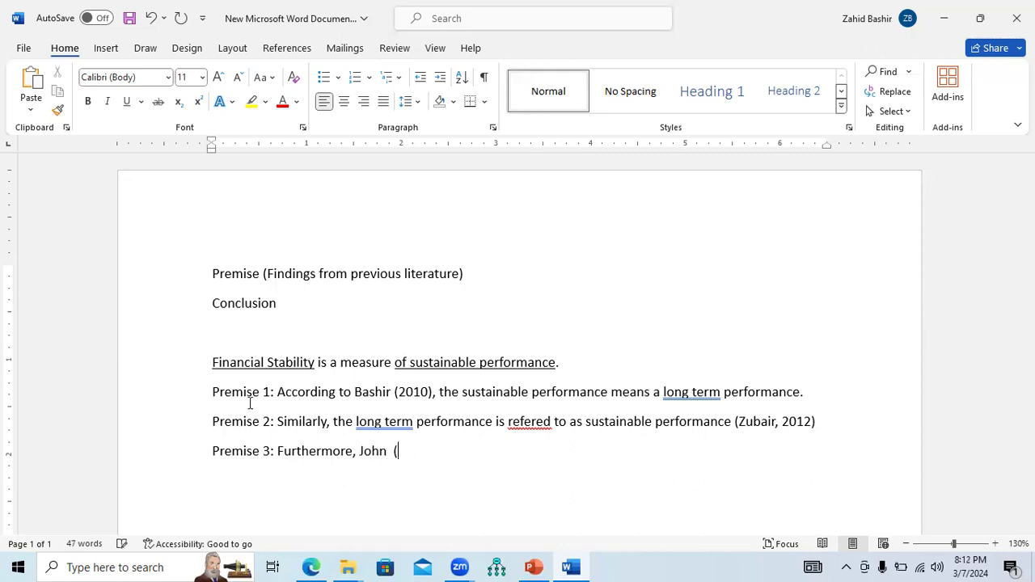
text(2020) argued that )
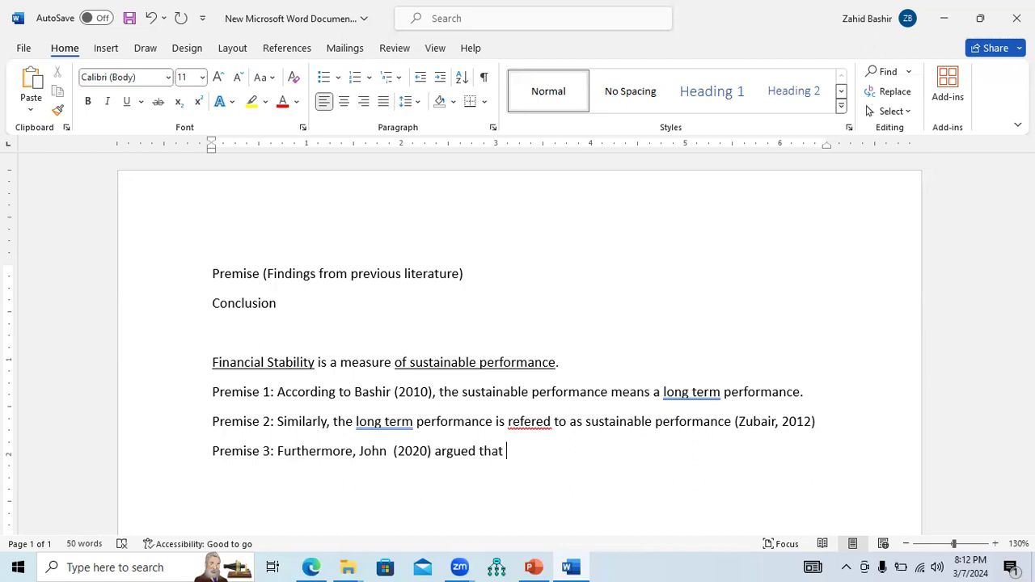
text(stability ensure long term performanc)
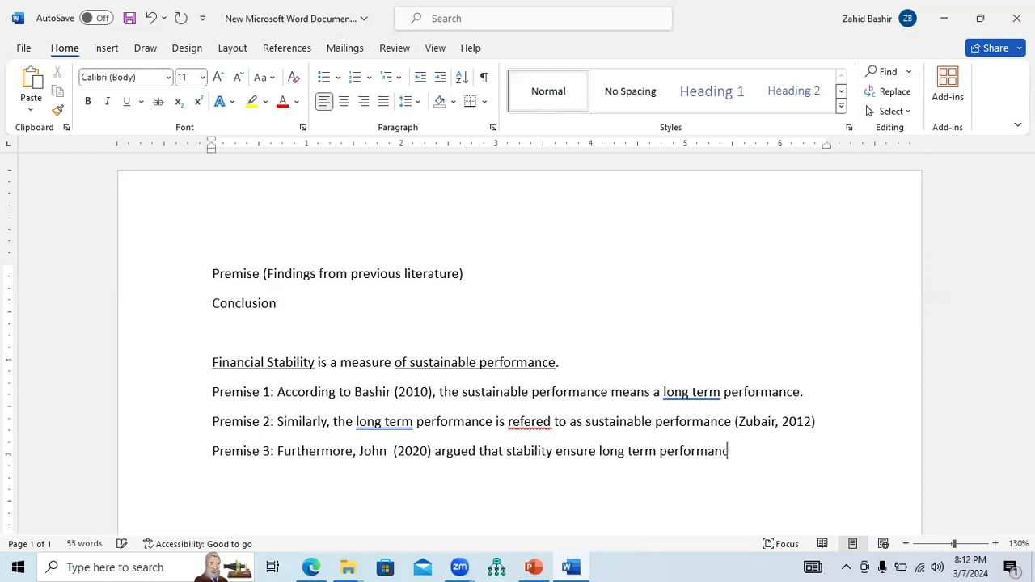
text(e of an entity.)
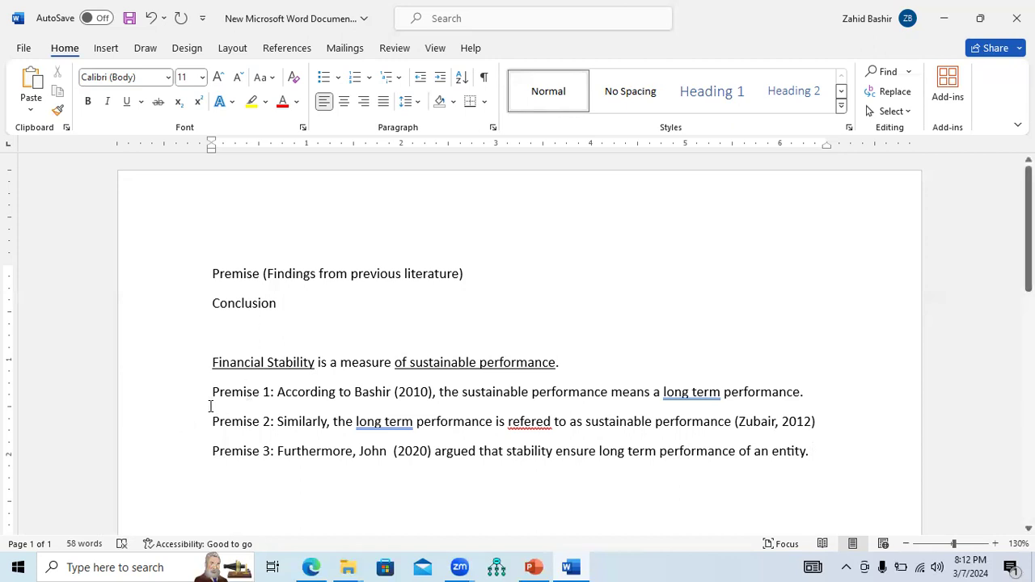
Review the three premise sentences by selecting them one by one
drag(213, 392, 761, 394)
click(419, 393)
drag(441, 393, 767, 402)
drag(212, 422, 723, 429)
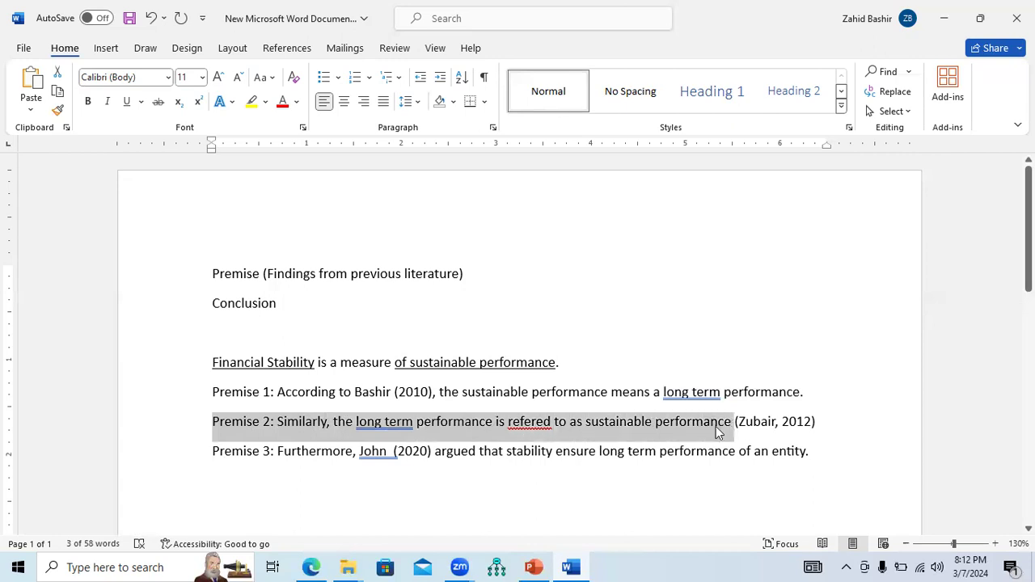
drag(219, 453, 364, 458)
drag(363, 457, 431, 458)
click(475, 453)
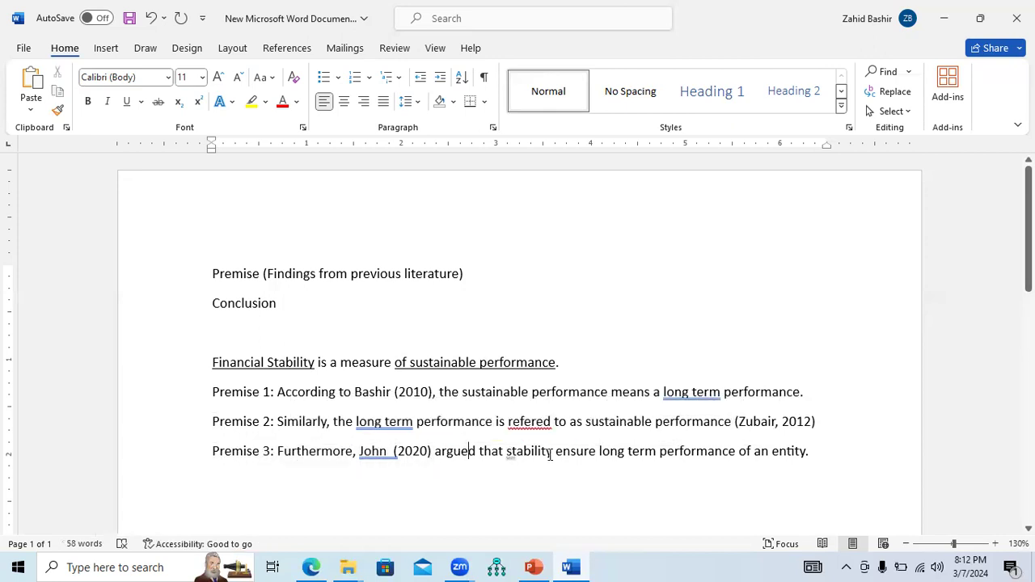
On a new line after Premise 3, write Conclusion: Therefore, financial stability is a measure of sustainable performance
double_click(550, 454)
drag(555, 454, 814, 456)
click(817, 453)
key(Return)
text(Con)
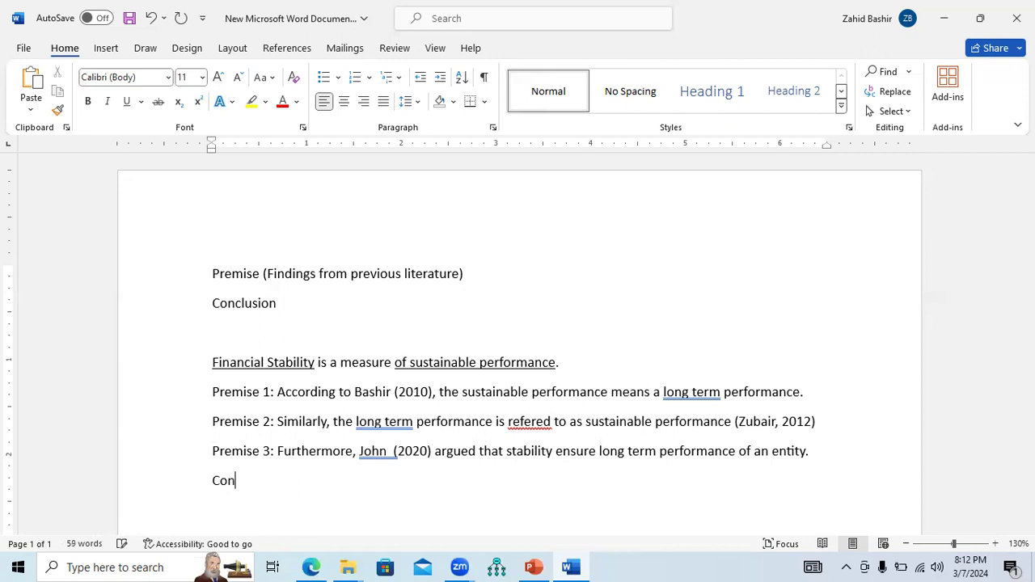
text(clusion: Therefore, )
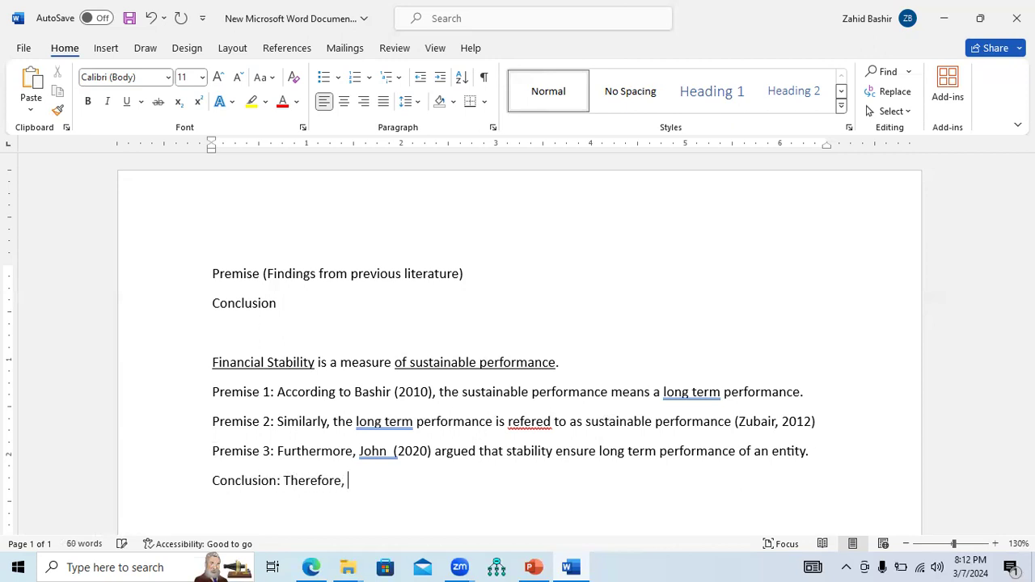
text(financial stability )
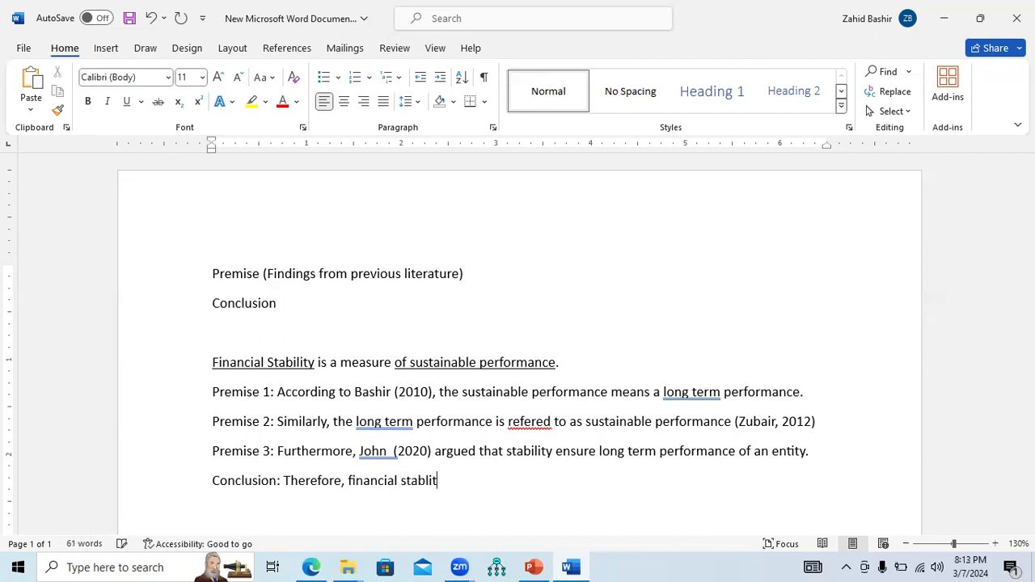
text(is a measure o)
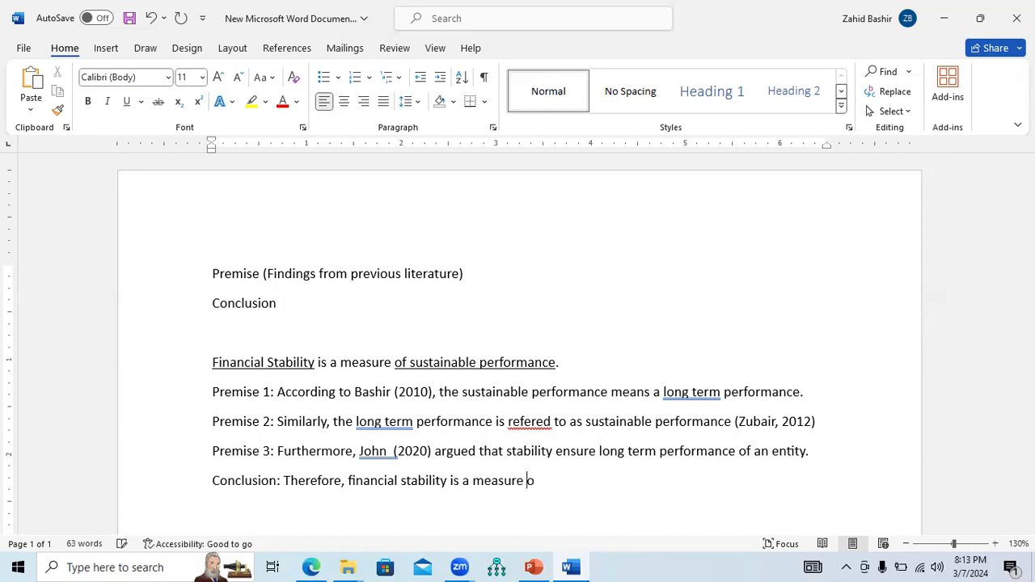
text(f sustainable per)
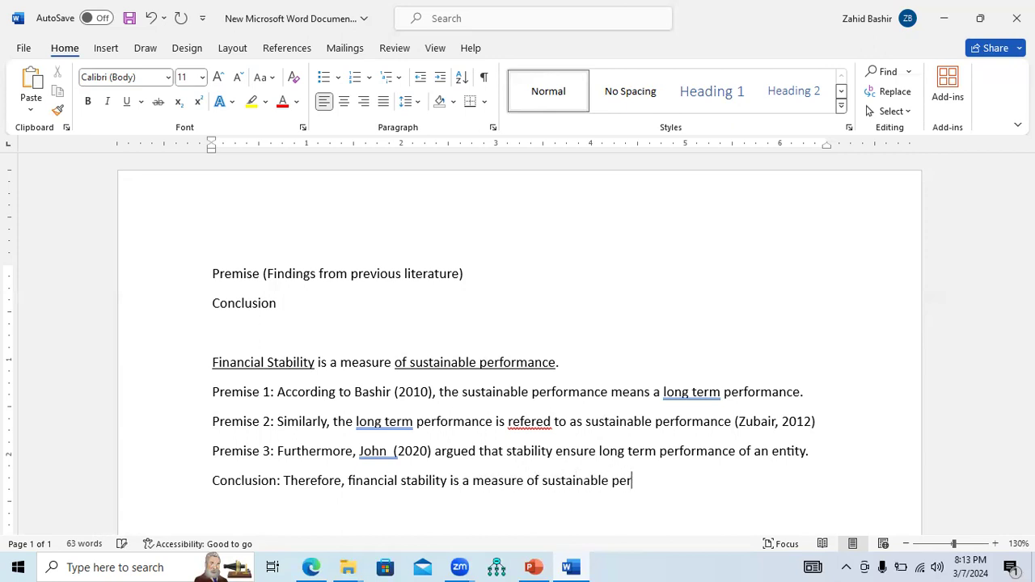
text(formance.)
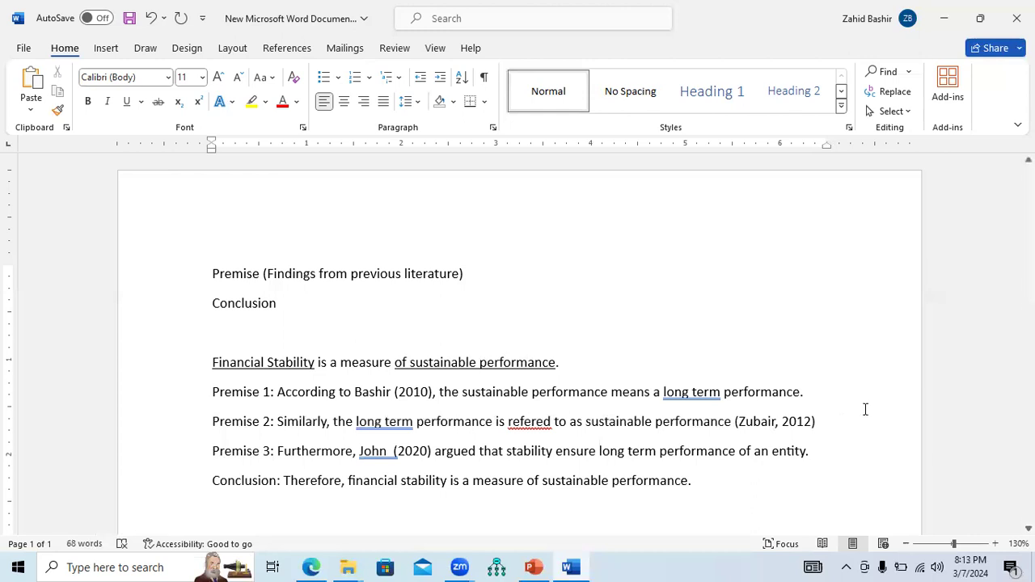
Two lines below the conclusion, start a paragraph: The financial stability is actually a measure of sustainable performance. According to Bashir (2010)
drag(816, 451, 239, 398)
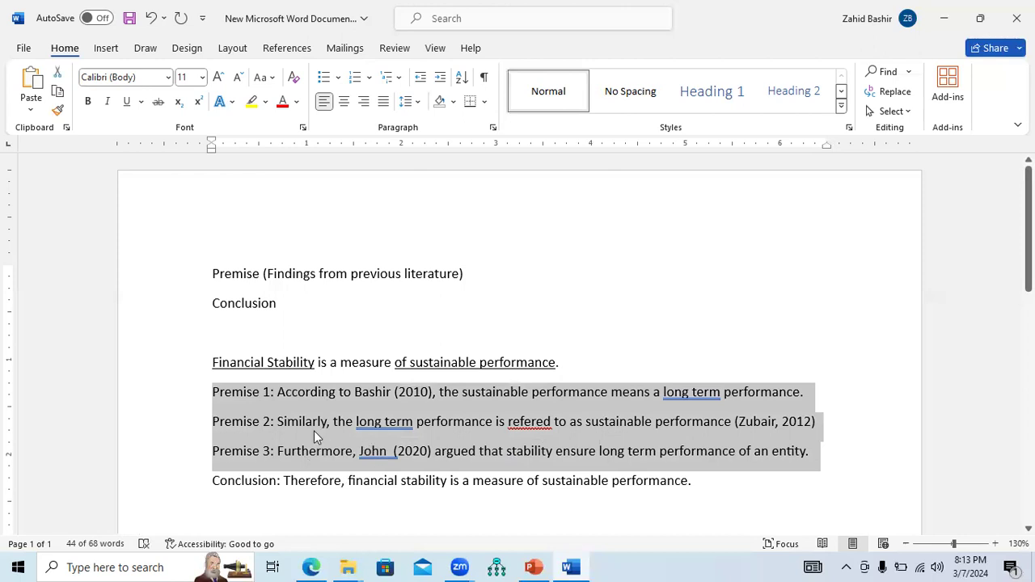
click(533, 567)
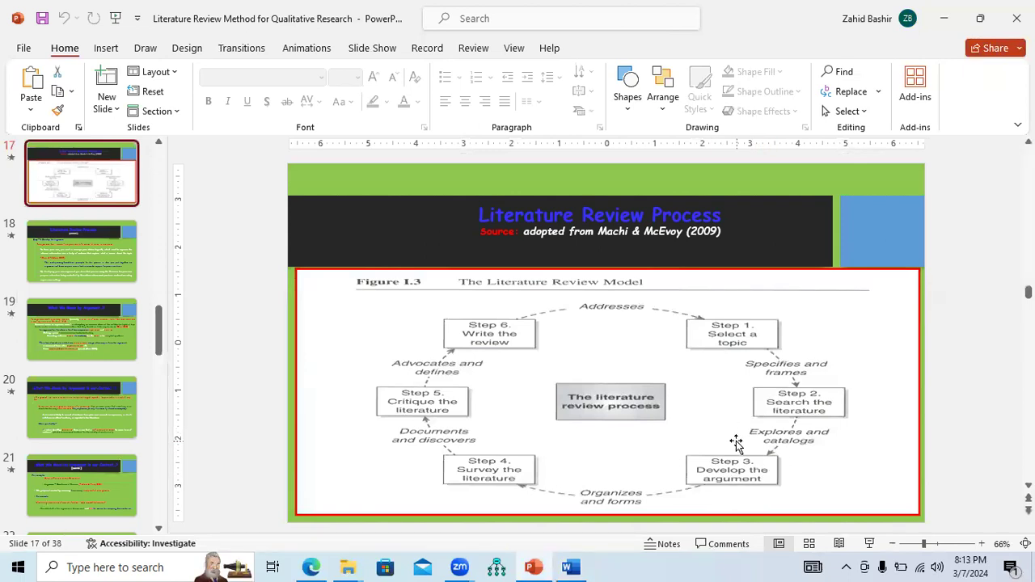
click(571, 567)
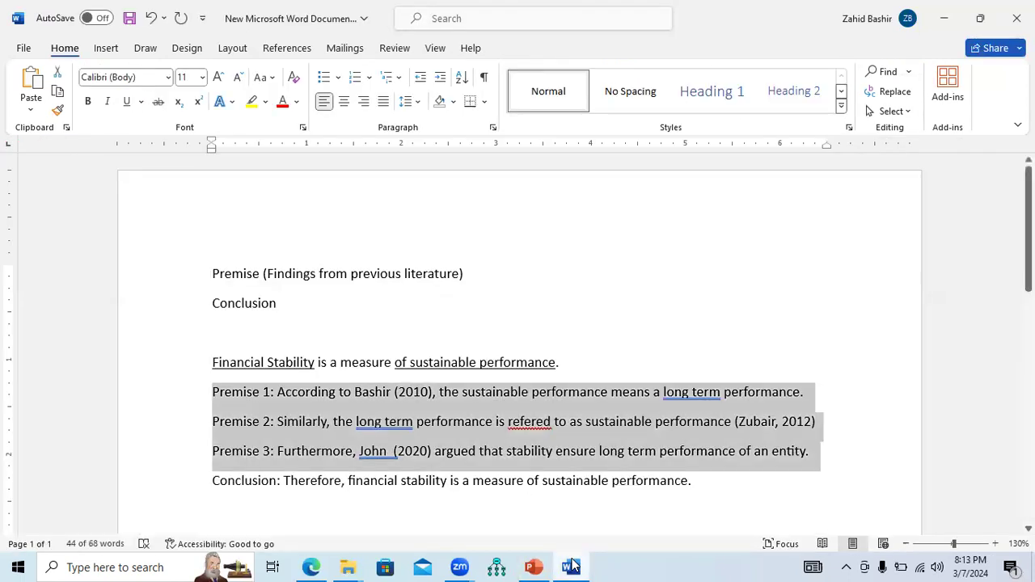
drag(574, 484, 329, 492)
drag(212, 391, 693, 479)
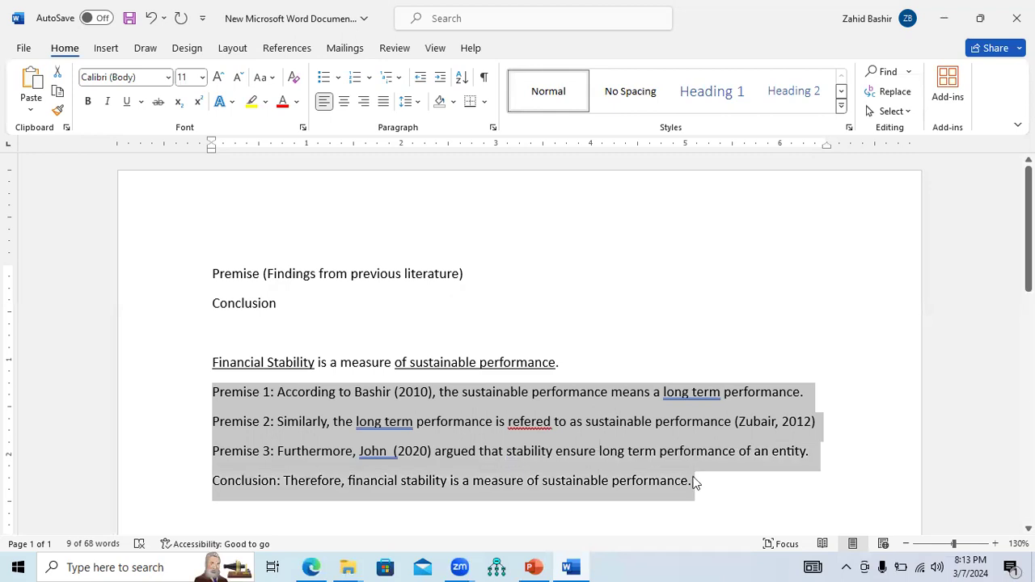
click(707, 490)
key(Return)
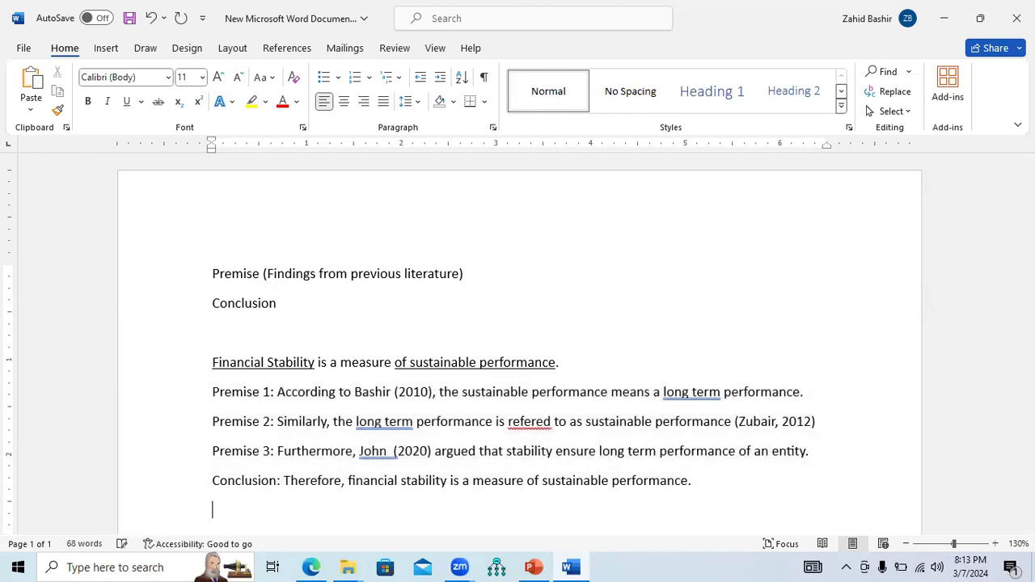
key(Return)
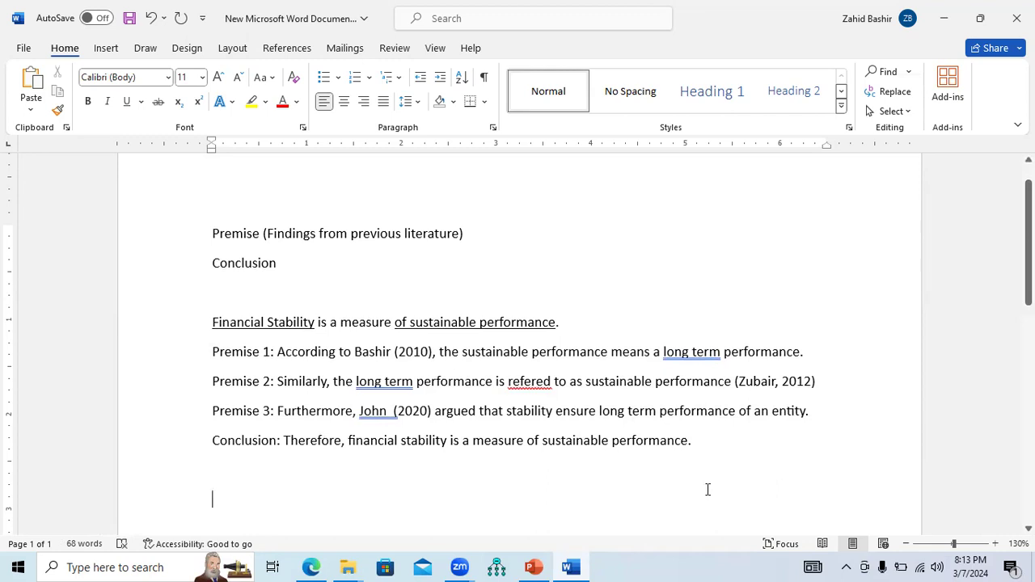
text(The financial )
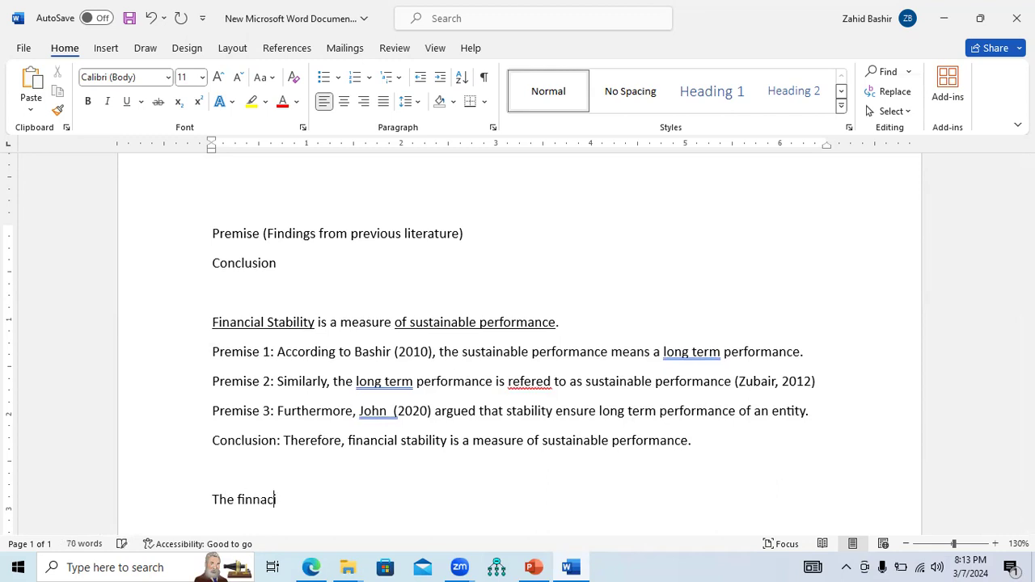
text(stability is actual)
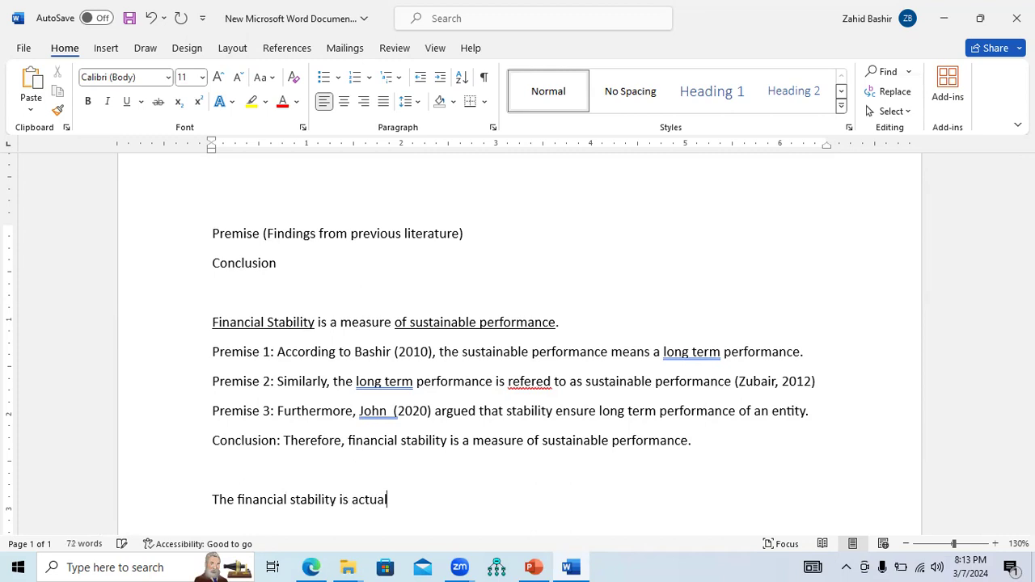
text(ly a measure of)
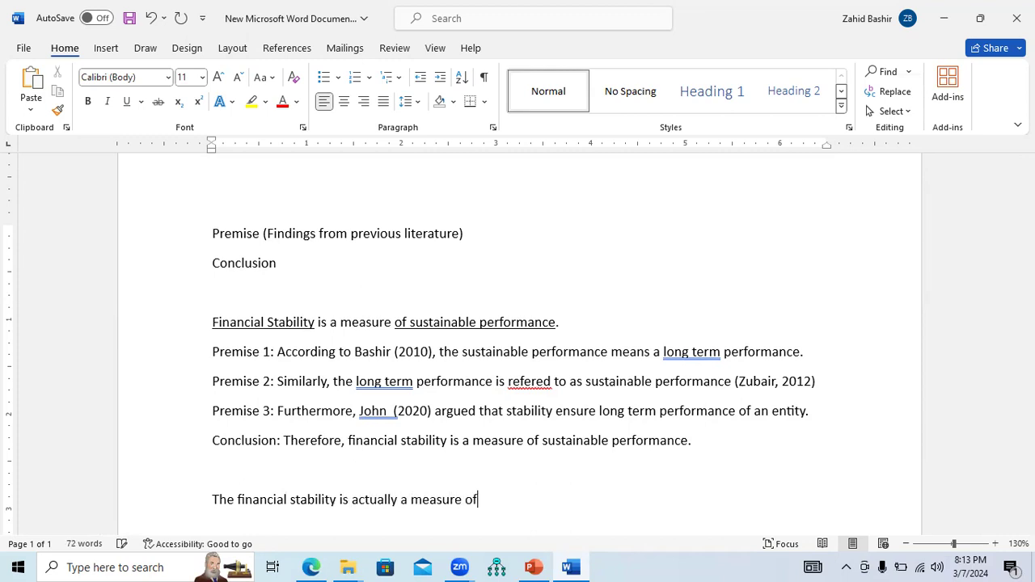
text( sustainable performance. According to)
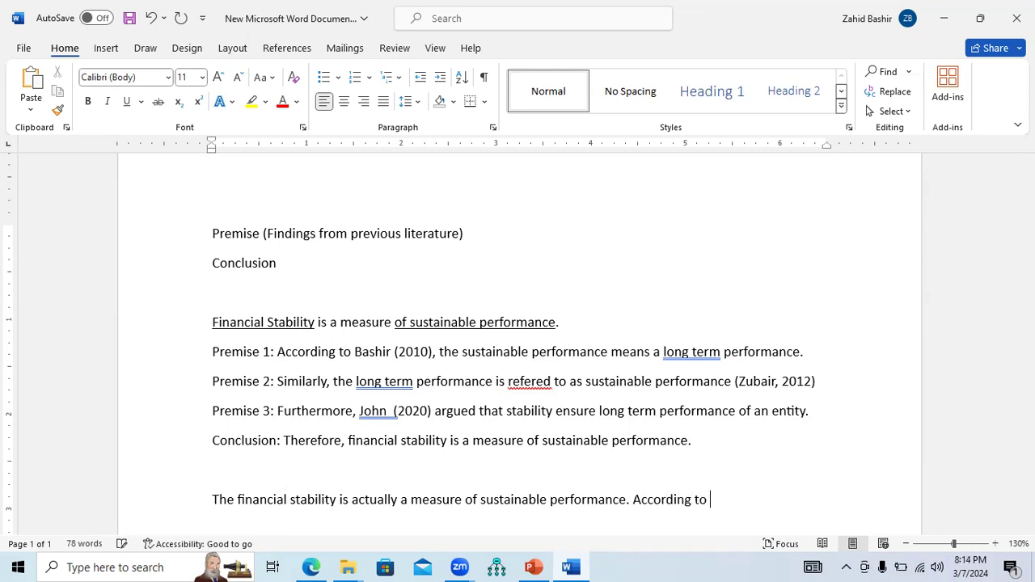
text( Bashir (2020)
key(BackSpace)
text(10)
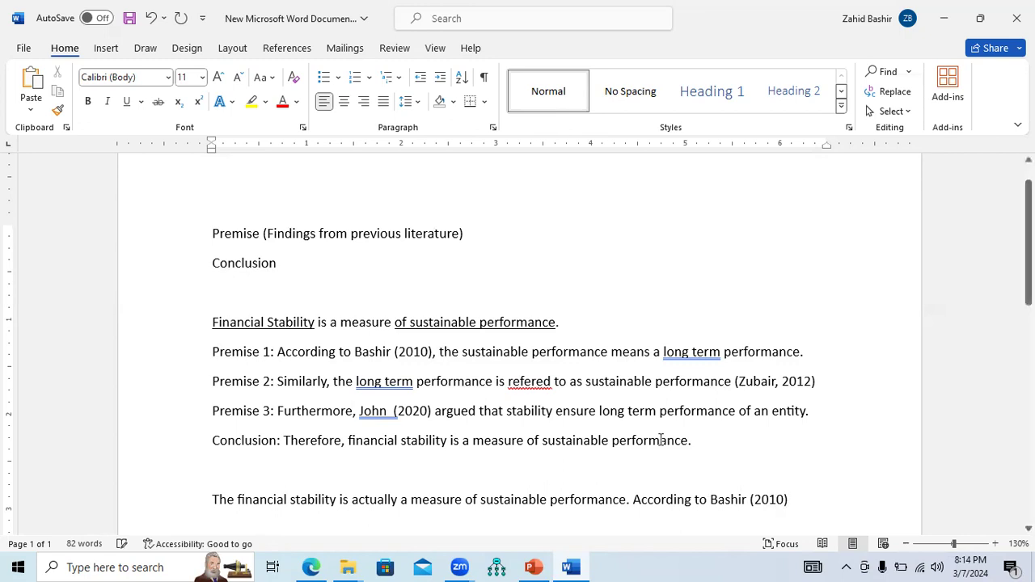
Copy the rest of Premise 1 after its citation and paste it after Bashir (2010) in the paragraph, adding a full stop
drag(437, 354, 773, 359)
key(ctrl+c)
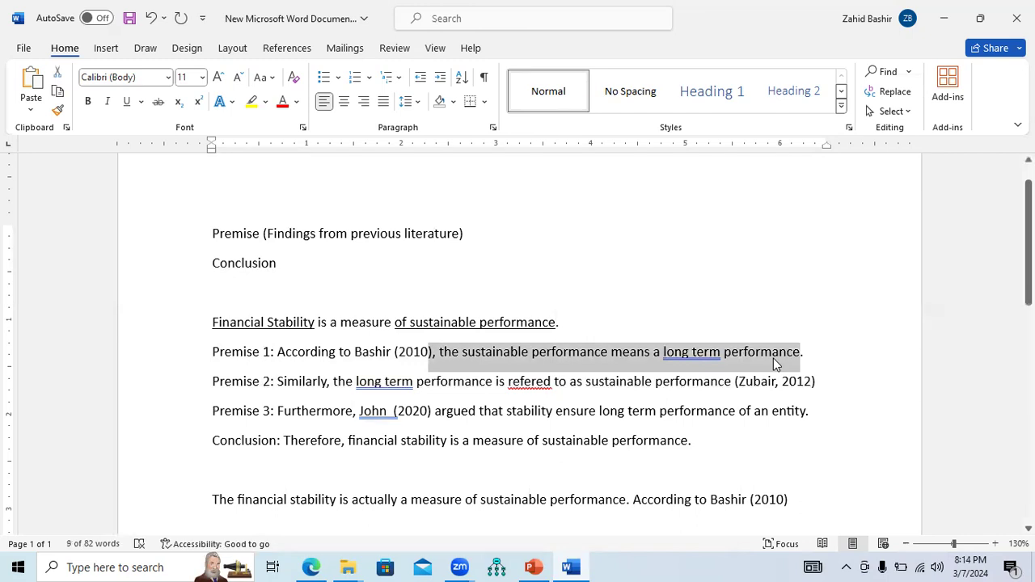
click(797, 499)
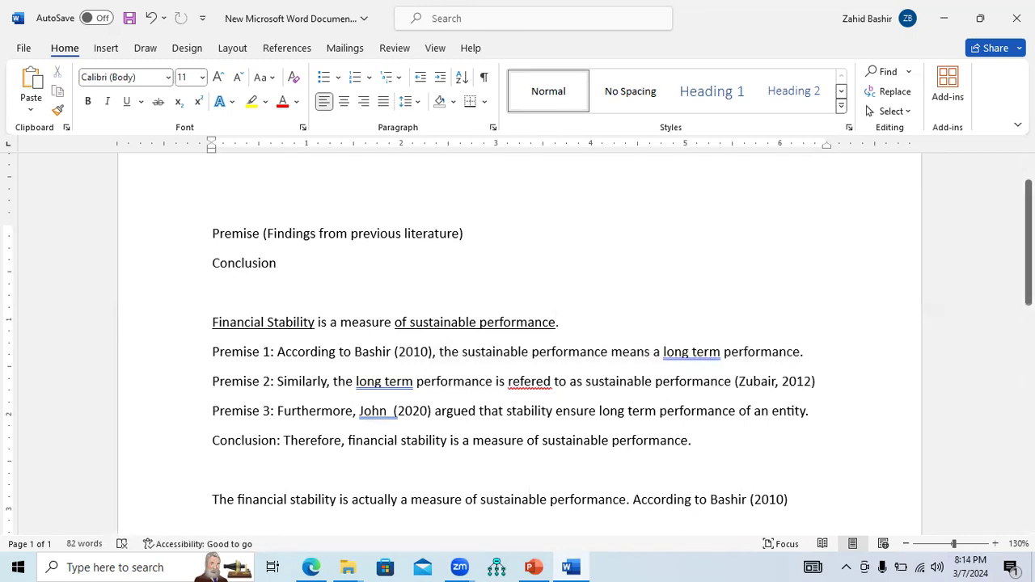
key(ctrl+v)
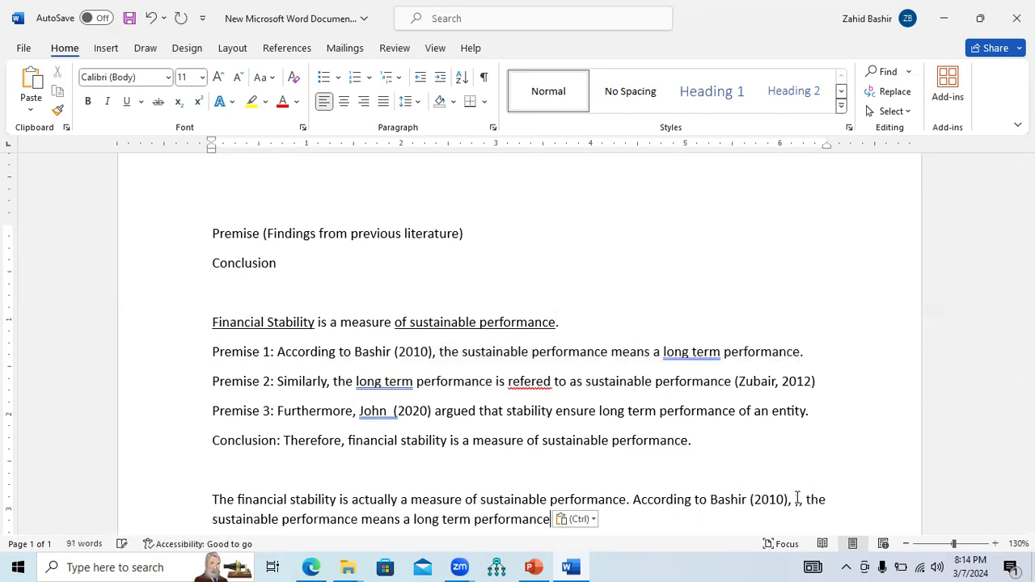
text(. )
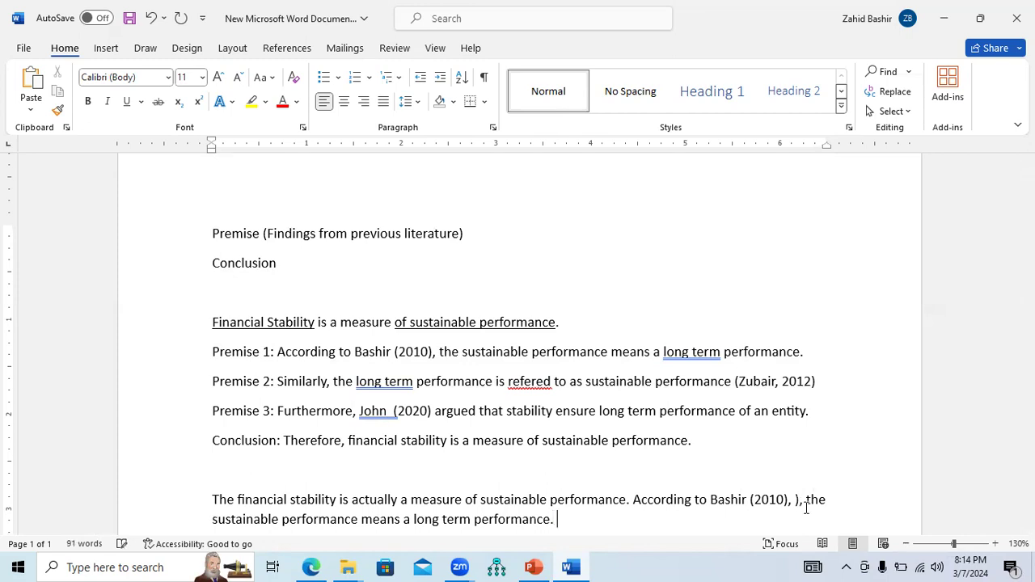
text(Similarly,)
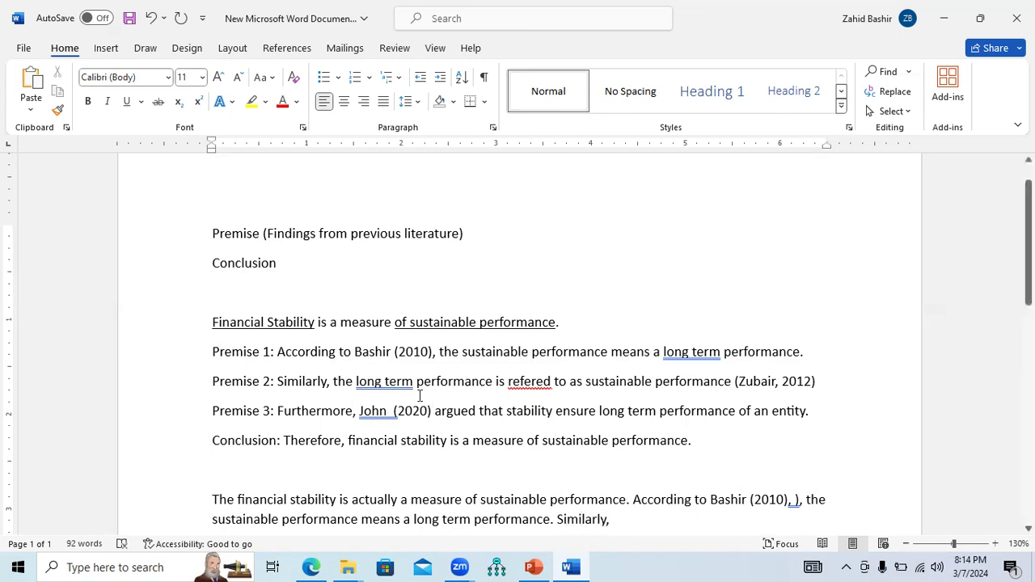
Write Similarly, then copy Premise 2's text from 'the long term performance' and paste it after, ending with a full stop
drag(334, 382, 819, 394)
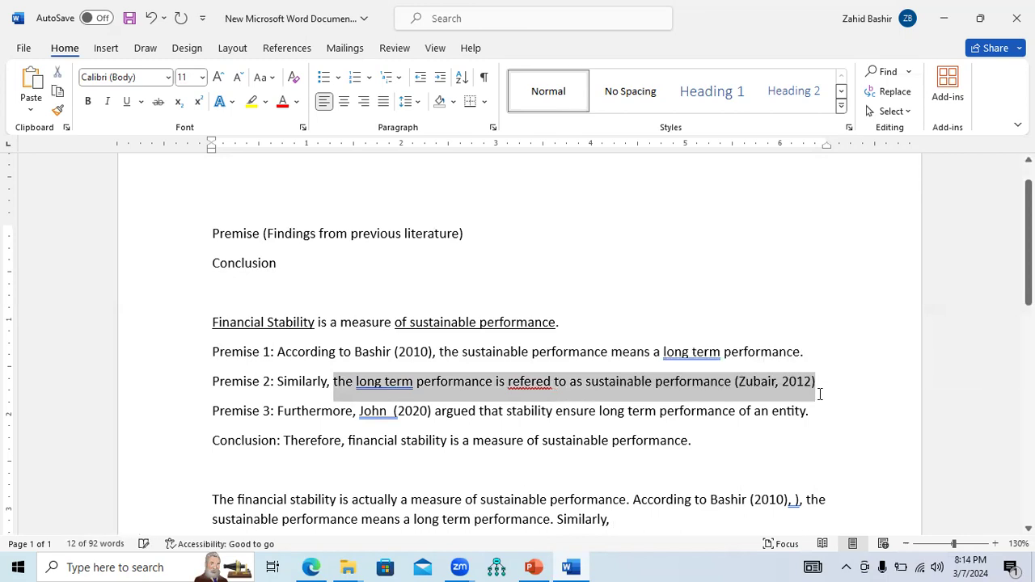
key(ctrl+c)
click(645, 526)
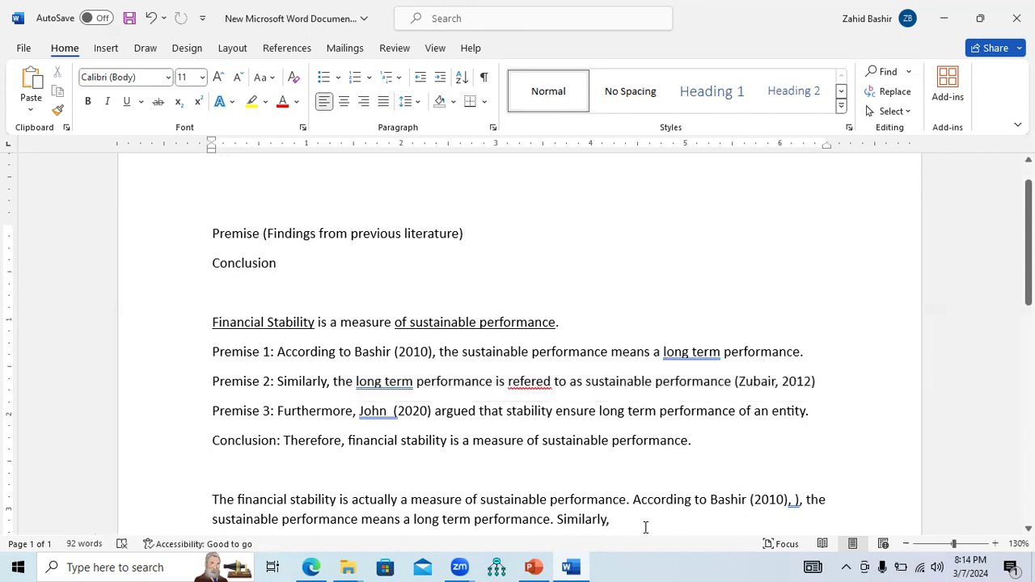
key(ctrl+v)
text(.)
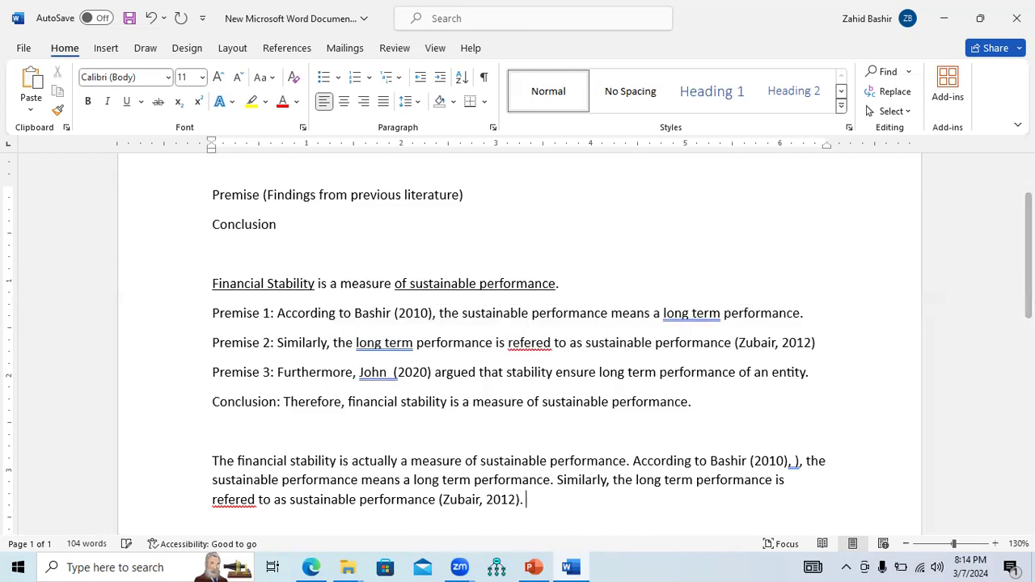
Copy Premise 3's sentence starting with Furthermore and paste it at the end of the paragraph
drag(277, 373, 816, 378)
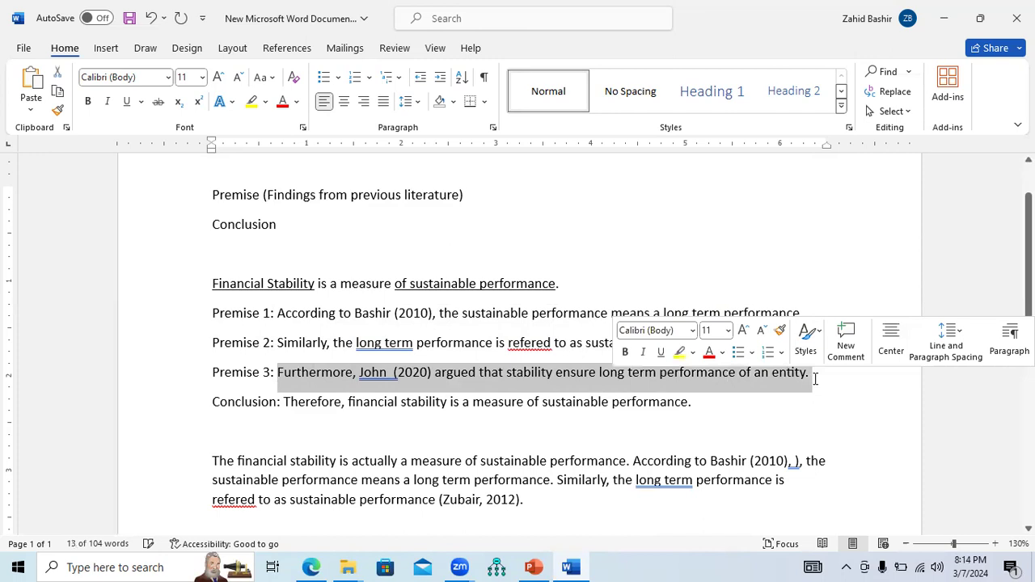
click(581, 502)
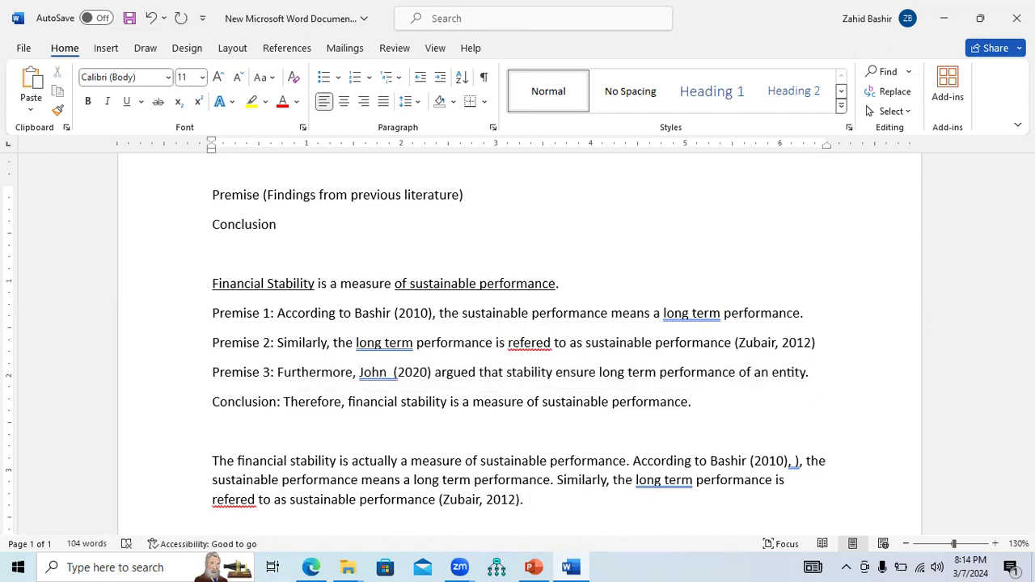
key(ctrl+v)
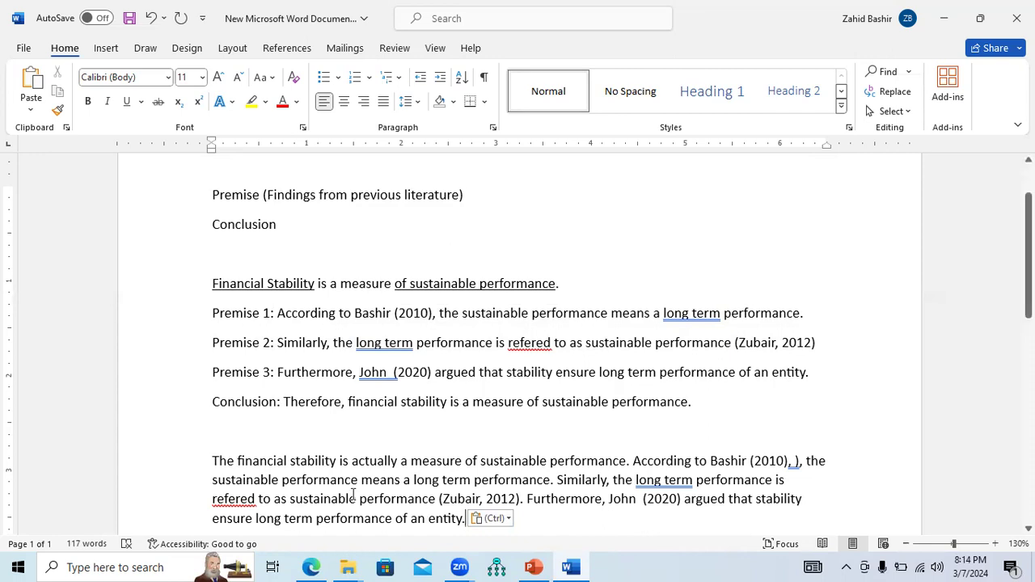
Copy the conclusion sentence starting with Therefore and paste it at the end of the paragraph
drag(214, 462, 645, 512)
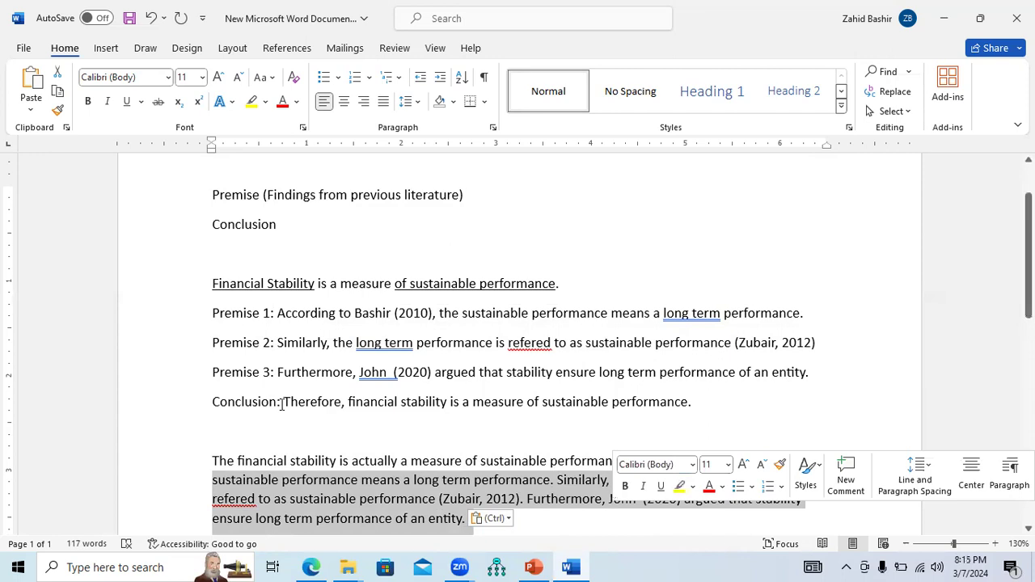
drag(284, 402, 697, 404)
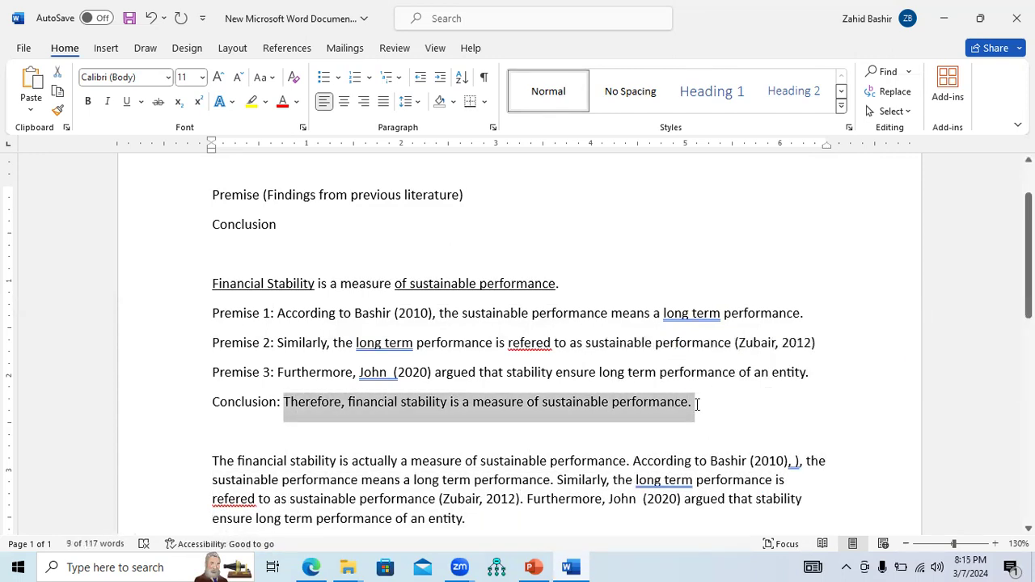
key(ctrl+c)
click(539, 519)
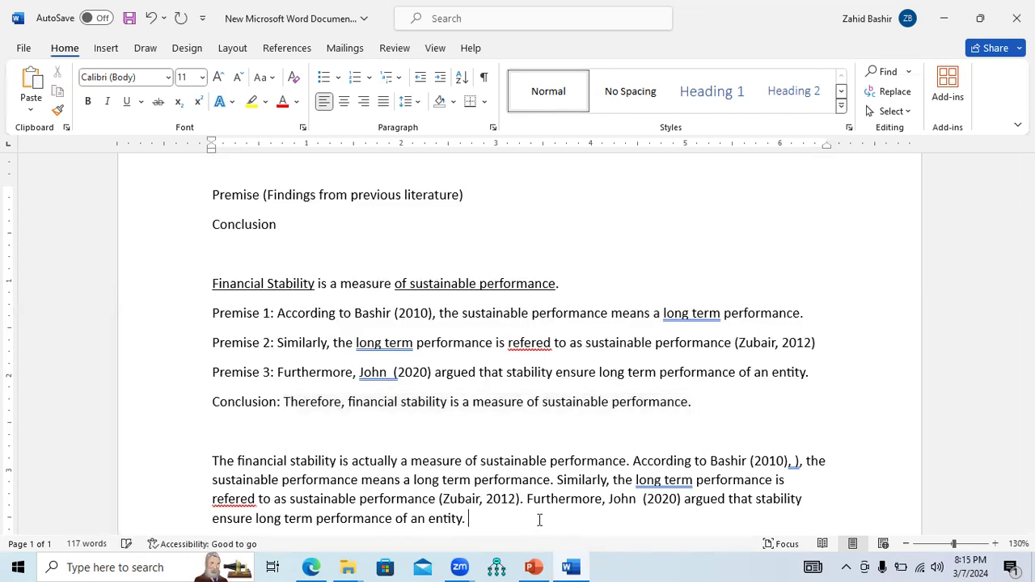
key(ctrl+v)
Highlight the paragraph's opening sentence about financial stability in bright green
drag(214, 423, 630, 418)
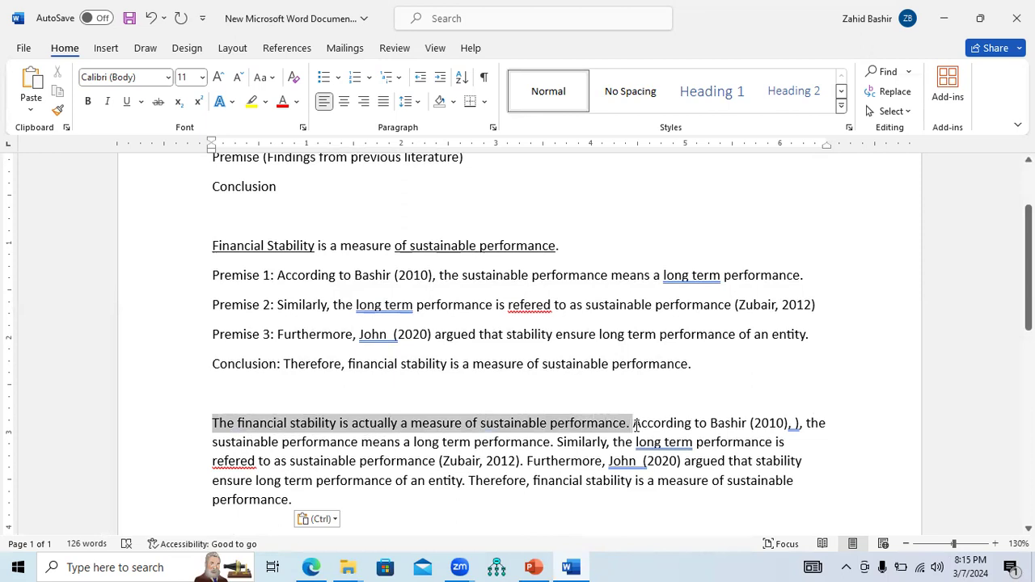
click(265, 102)
click(278, 155)
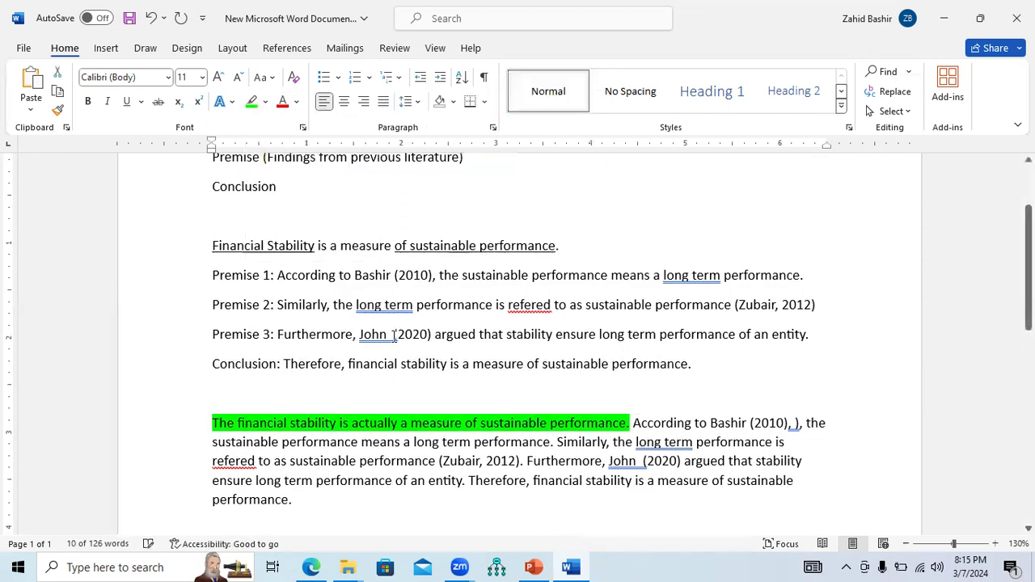
Highlight the paragraph's premise sentences, from According to Bashir to an entity, in turquoise
drag(632, 423, 466, 485)
click(265, 102)
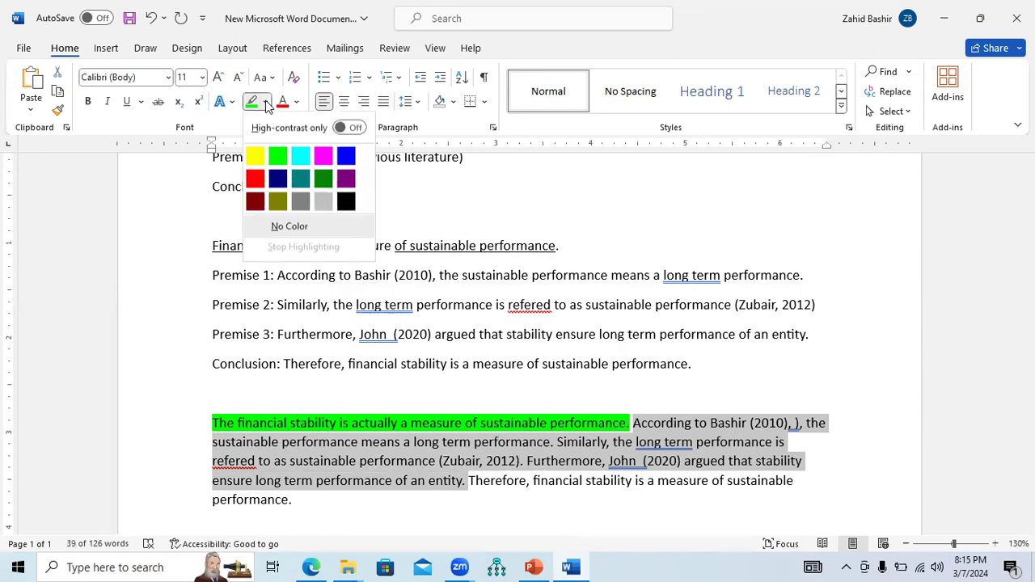
click(300, 155)
click(508, 471)
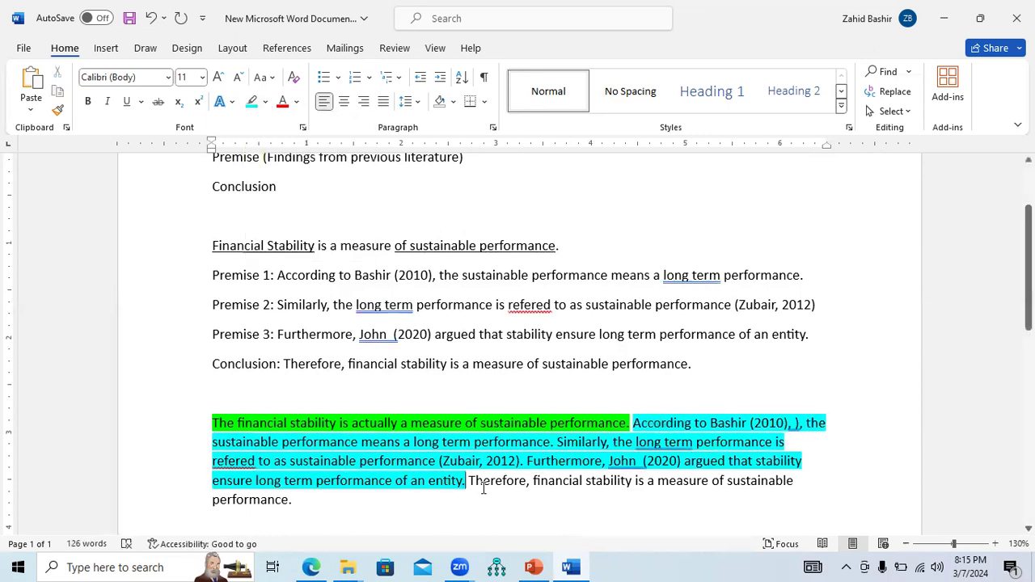
Highlight the paragraph's closing conclusion sentence starting with Therefore in yellow
drag(469, 482, 494, 501)
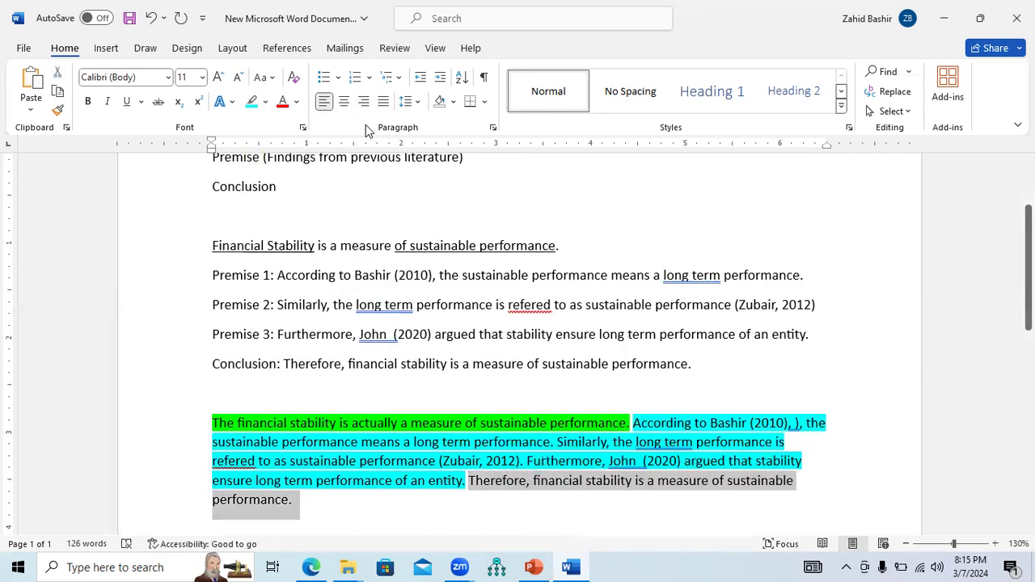
click(265, 102)
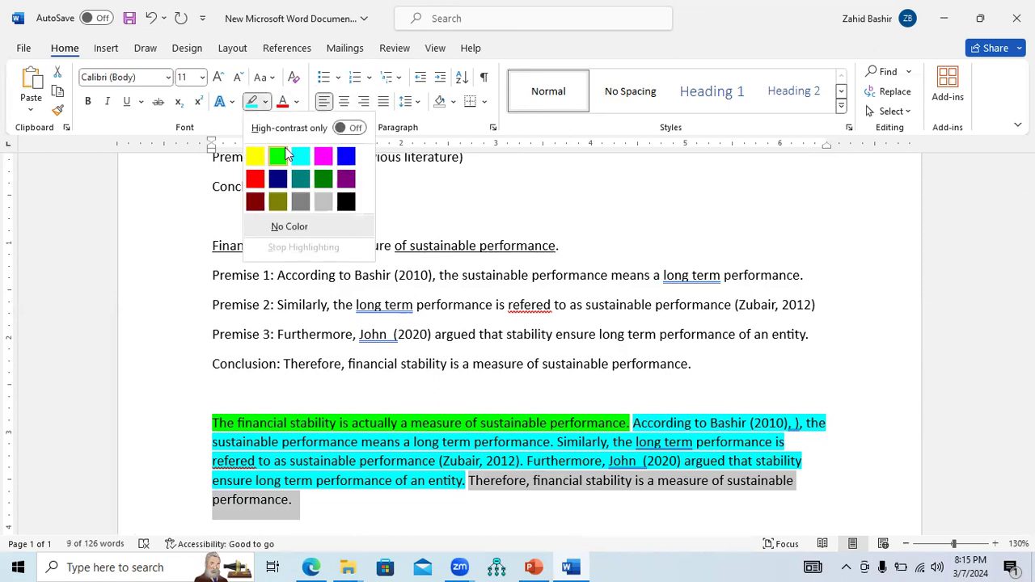
click(255, 156)
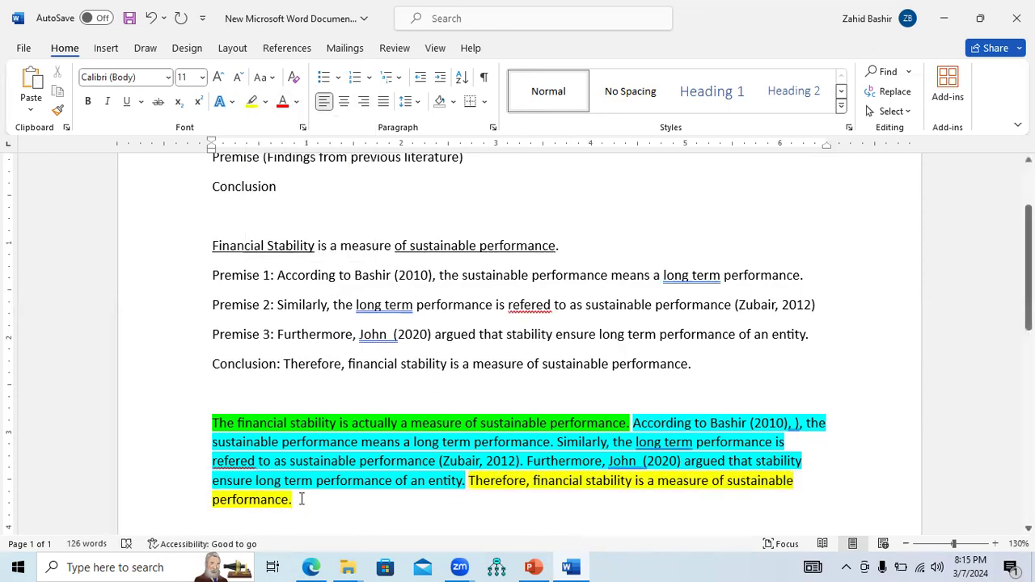
Justify the whole merged argument paragraph
drag(293, 501, 220, 429)
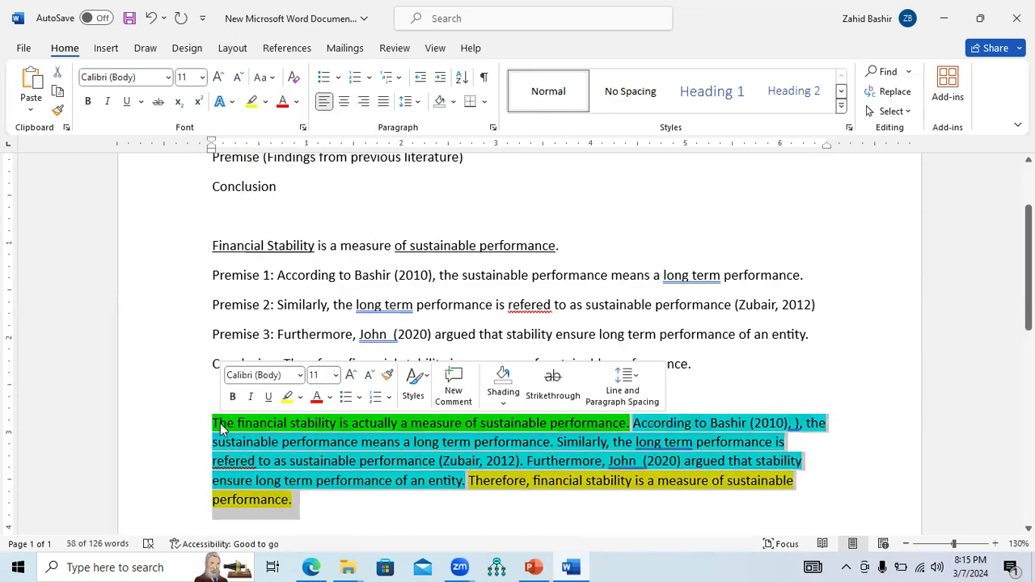
key(ctrl+j)
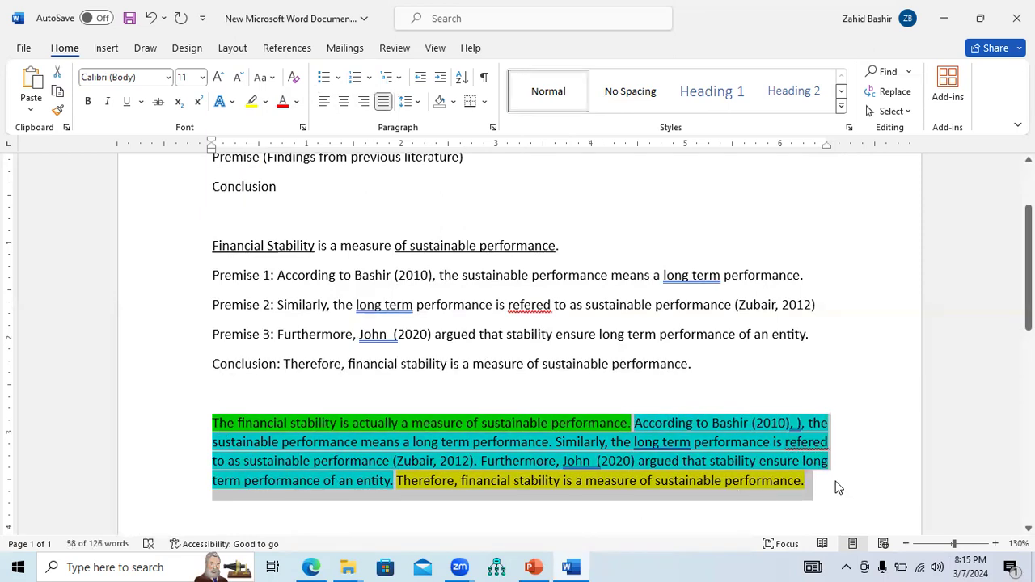
Switch to PowerPoint
click(634, 423)
drag(655, 437, 392, 483)
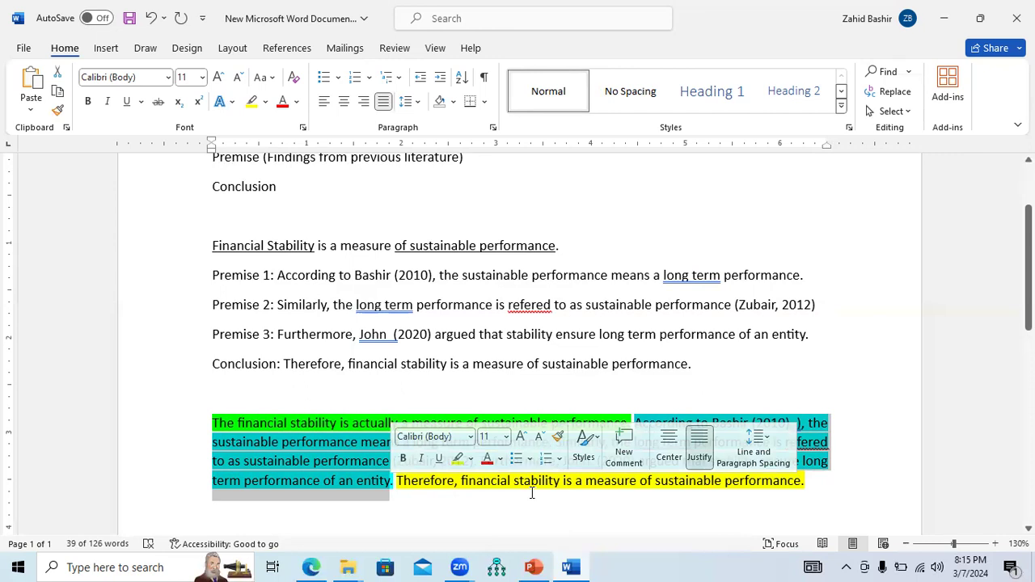
click(533, 567)
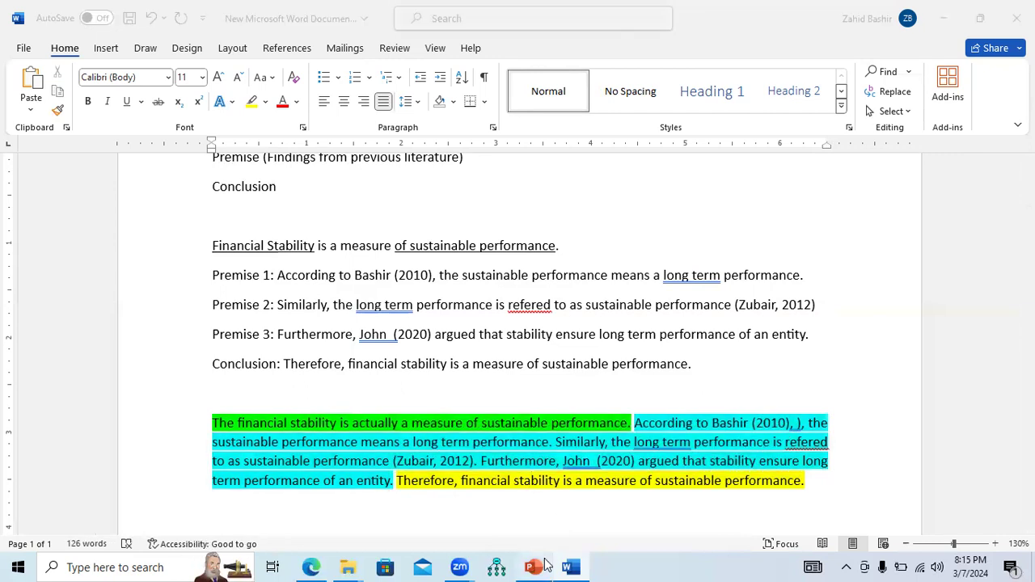
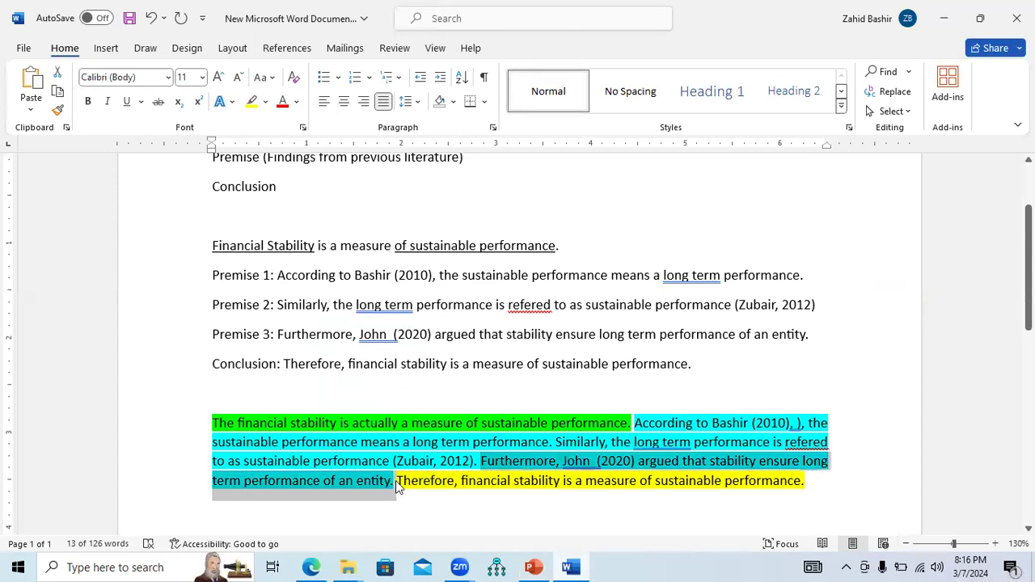
Select the merged paragraph's opening claim, premise sentences and conclusion in turn to review the argument's structure
click(824, 487)
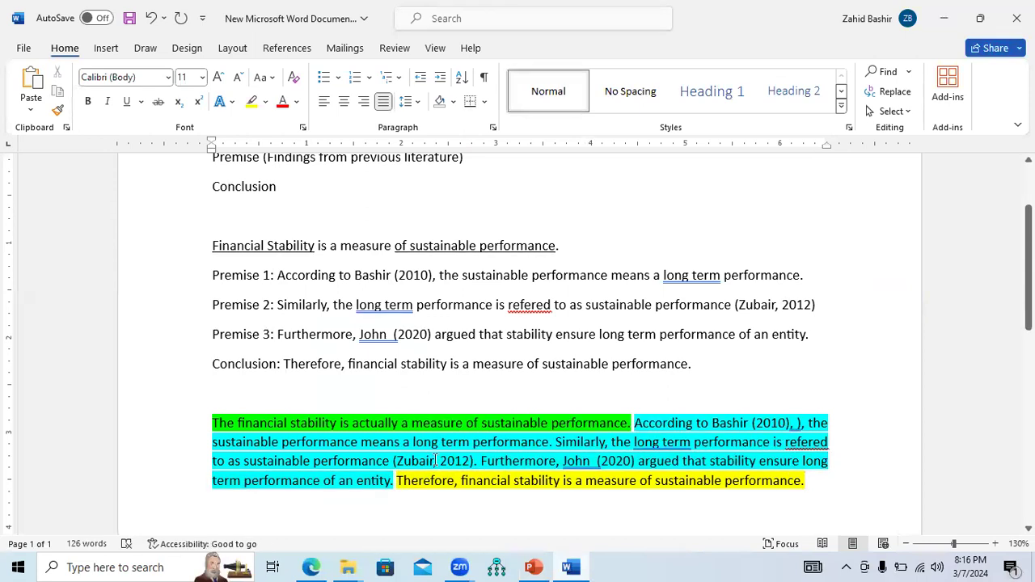
drag(212, 443, 499, 444)
drag(634, 443, 390, 461)
drag(480, 461, 396, 480)
click(510, 489)
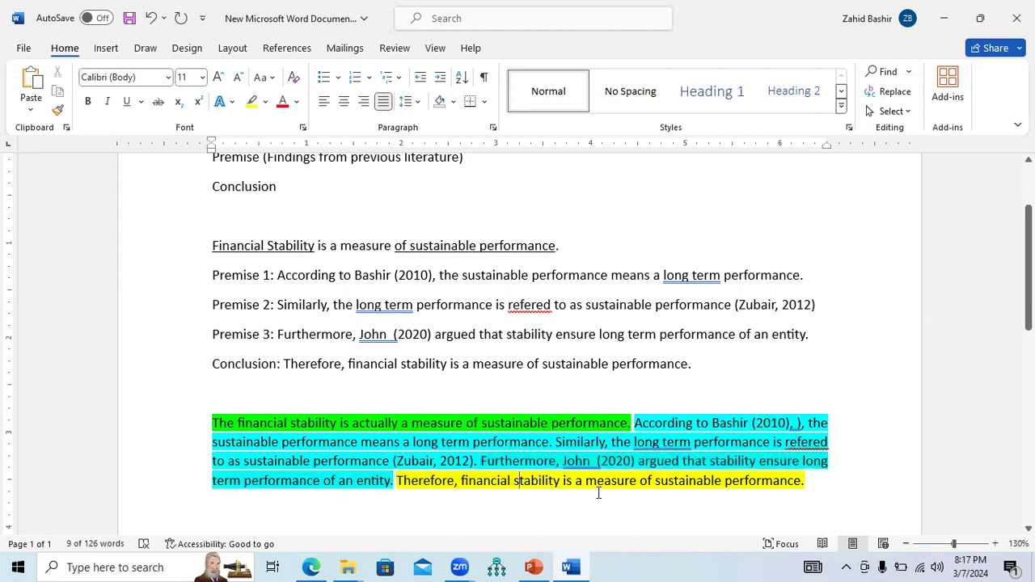
drag(461, 482, 801, 481)
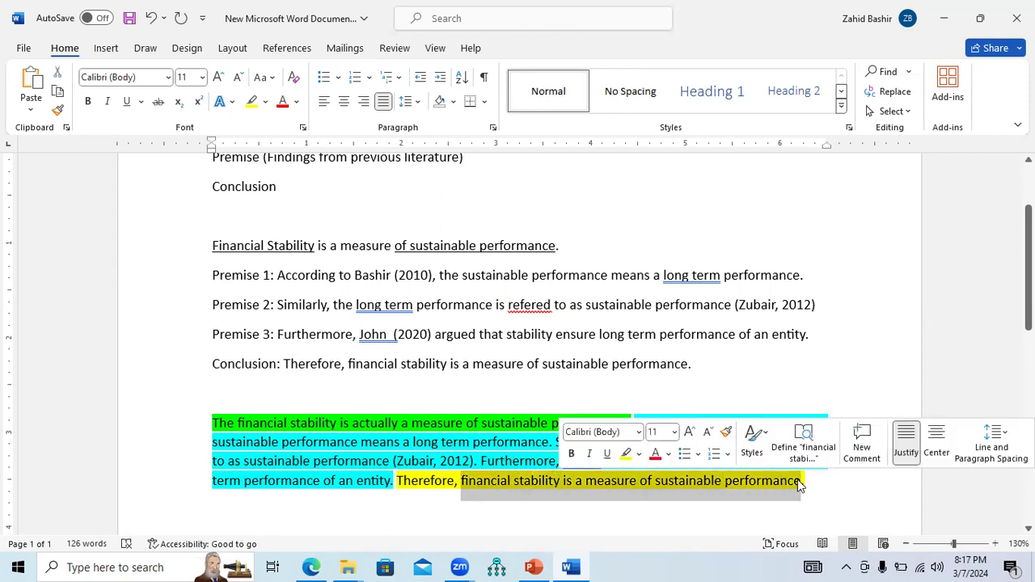
click(808, 482)
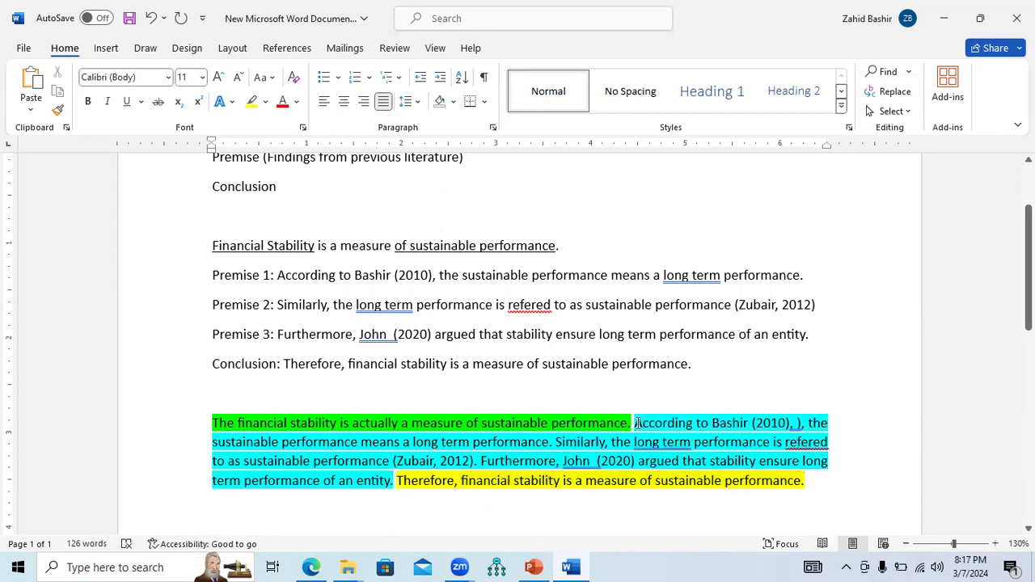
drag(634, 423, 398, 483)
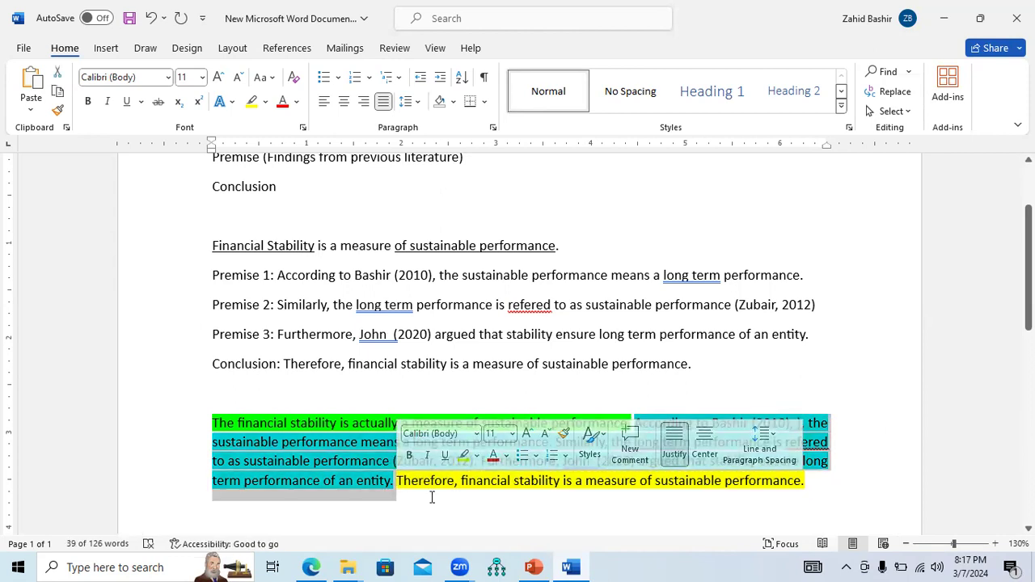
click(814, 486)
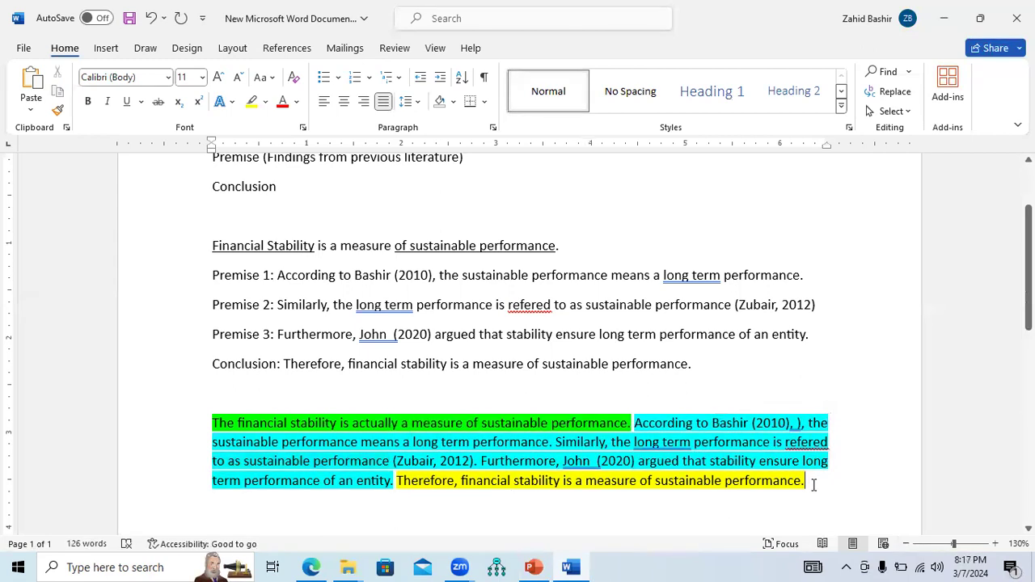
Below the paragraph, write the lines "Seed that you put into some soil." and "Soil grow the plant"
key(Return)
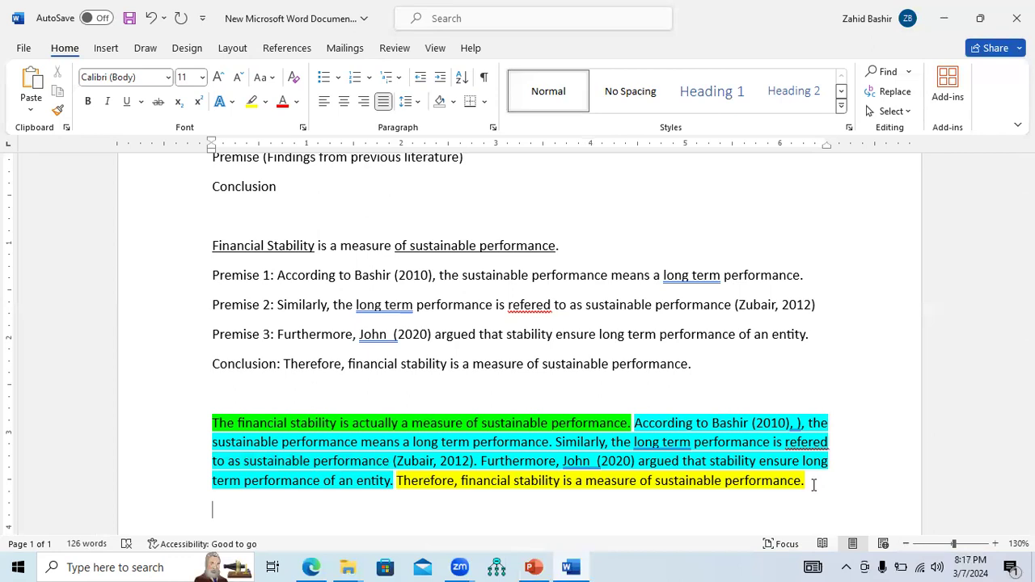
text(Seed that you )
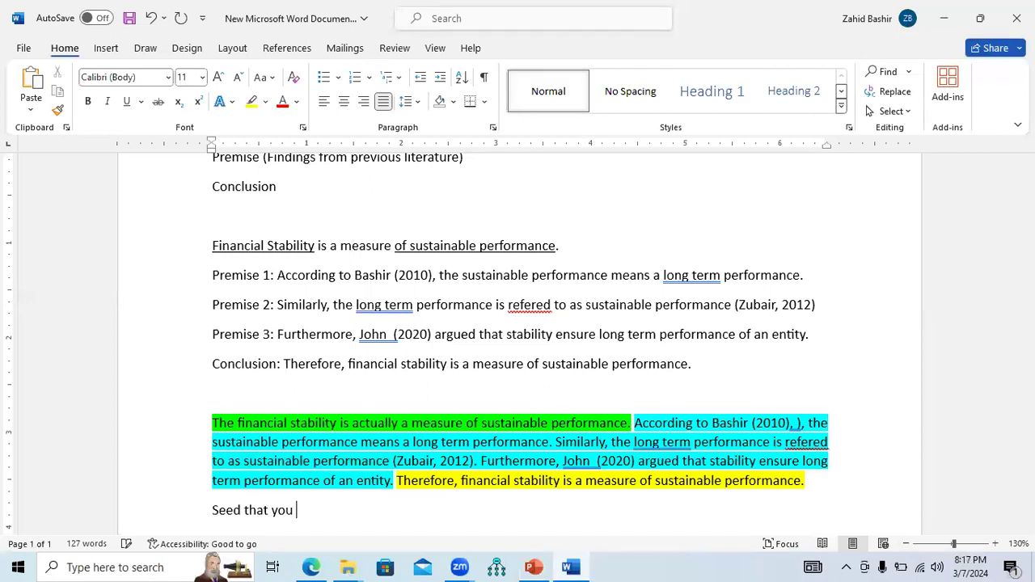
text(put into some)
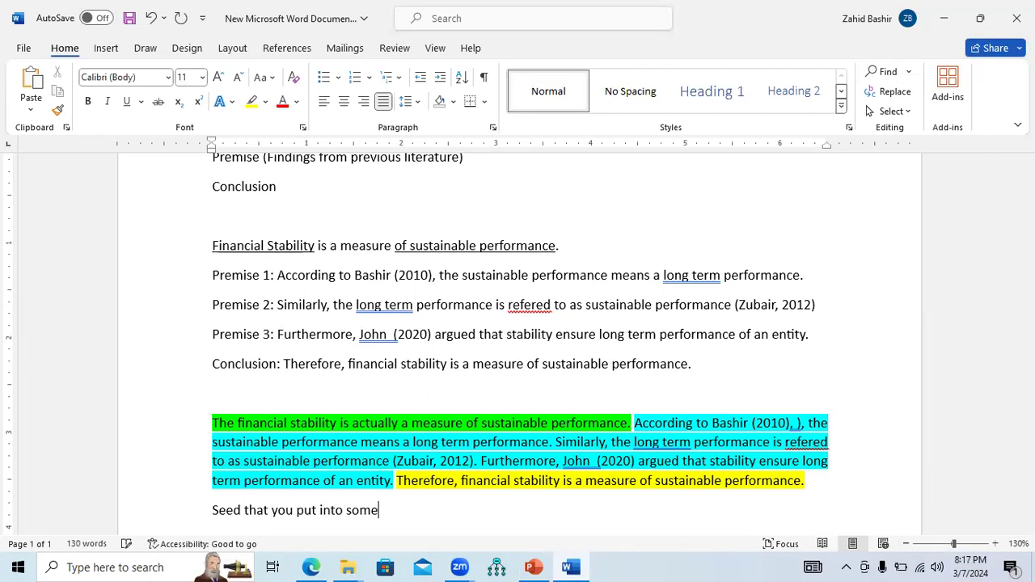
text( soil.)
key(Return)
text(S)
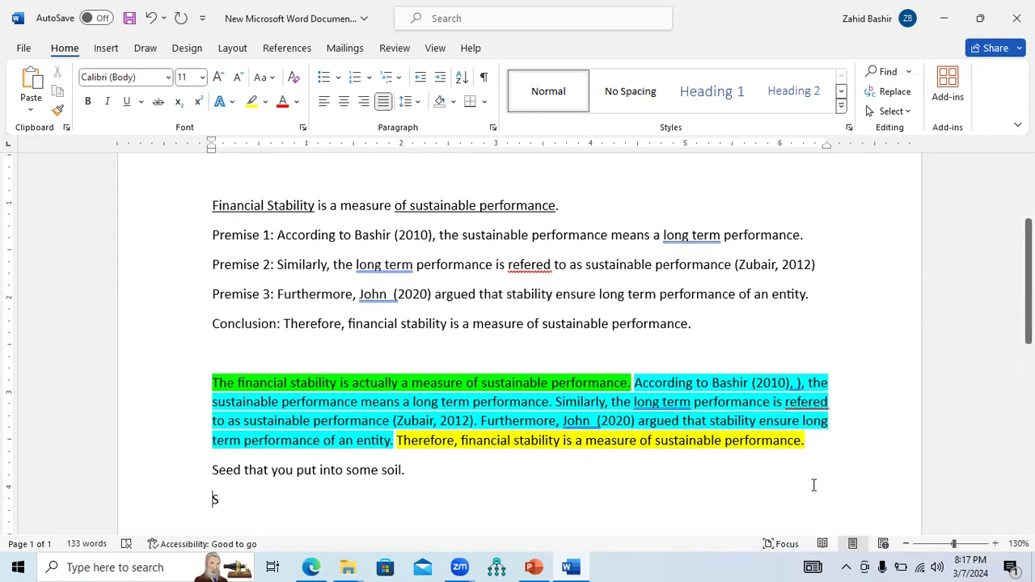
text(oil)
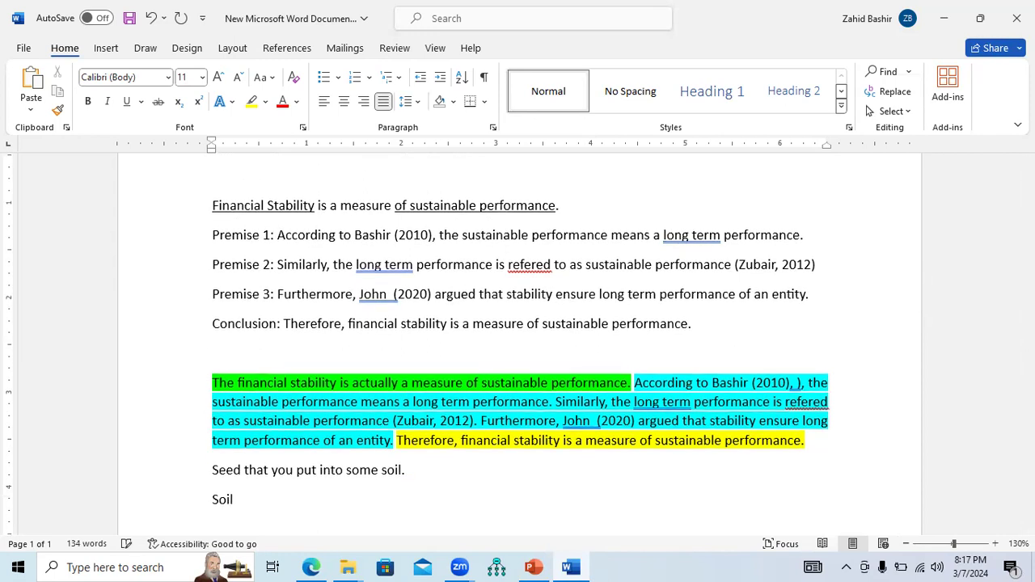
text( grow the plant)
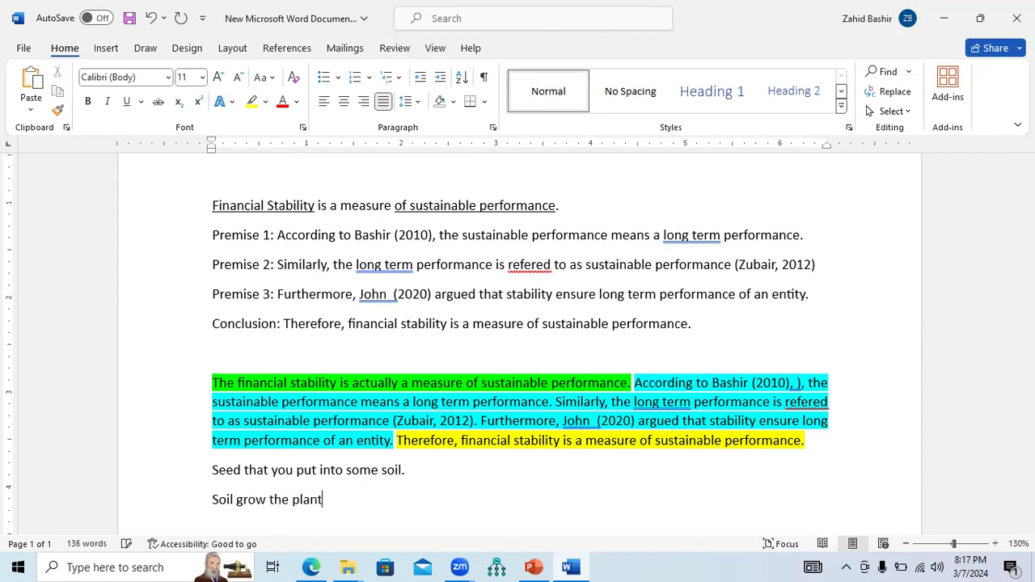
Add the lines "Plant become tree" and "Tree grows fruit" to the analogy chain
key(Return)
text(Plant become tree)
key(Return)
text(Tree)
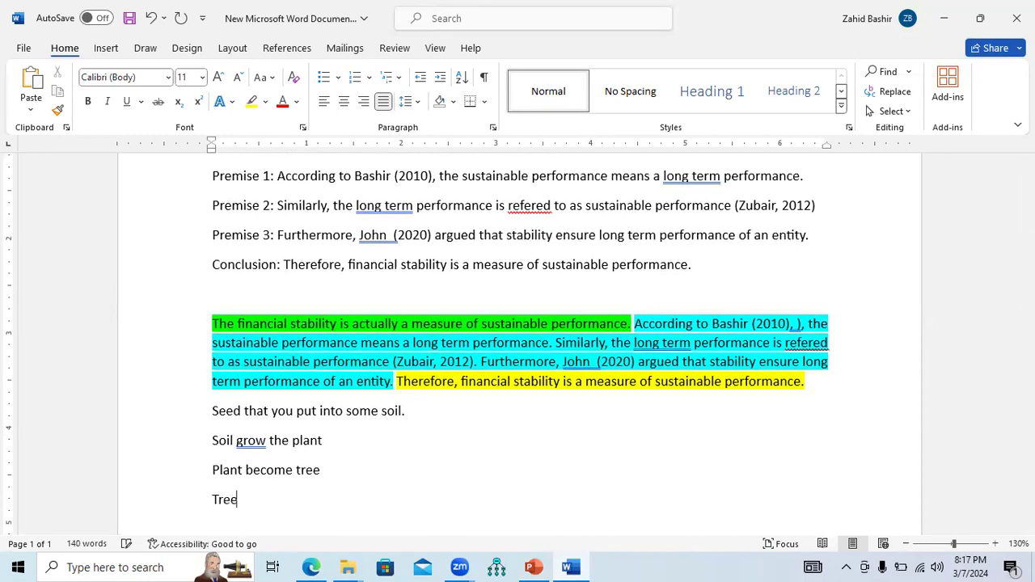
text( grows fruit)
key(Return)
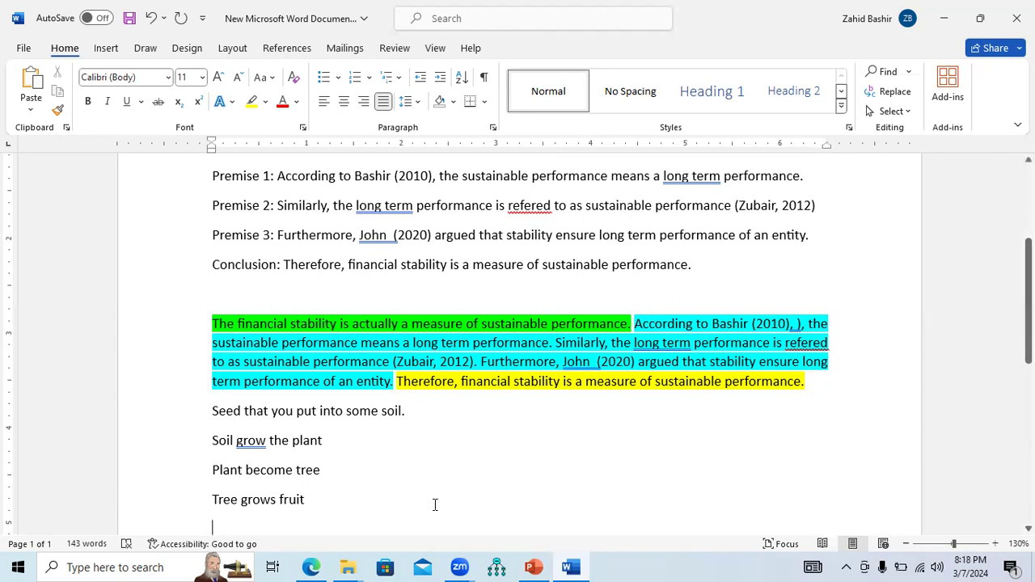
Switch to the PowerPoint presentation on the Literature Review Process
drag(308, 507, 218, 491)
click(235, 471)
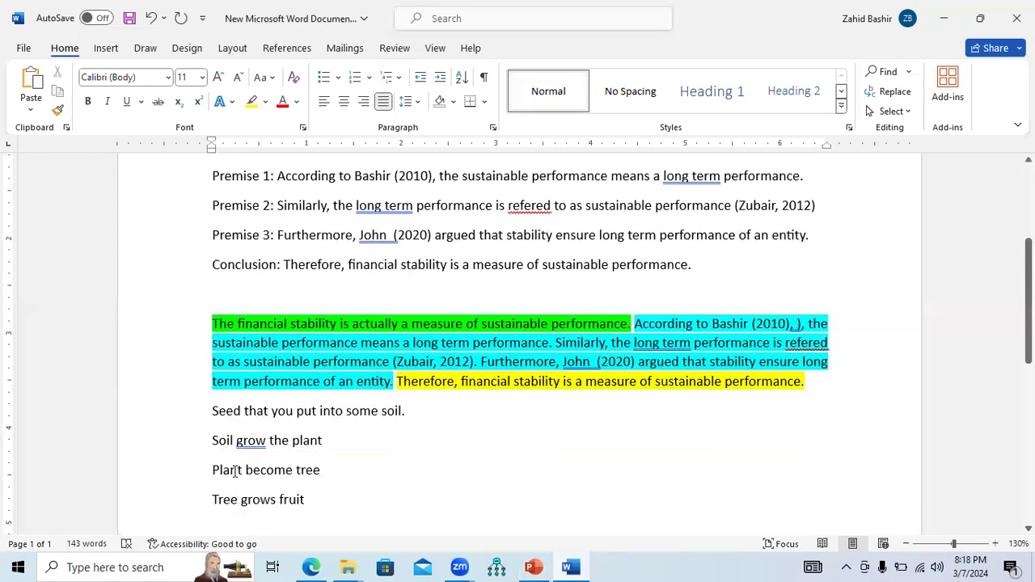
click(314, 566)
click(534, 567)
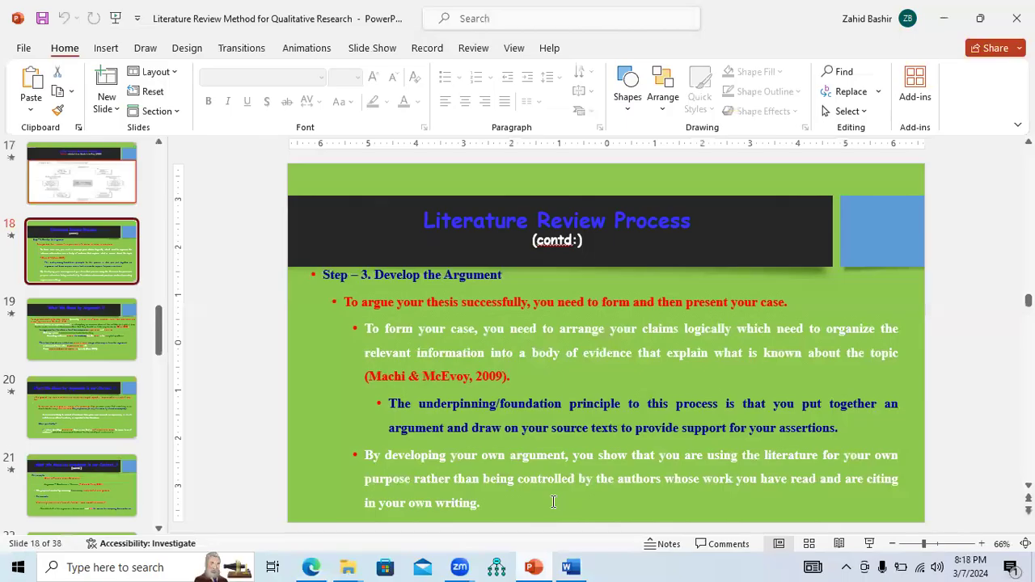
Play the Develop the Argument slide as a slide show, then end the show
click(871, 545)
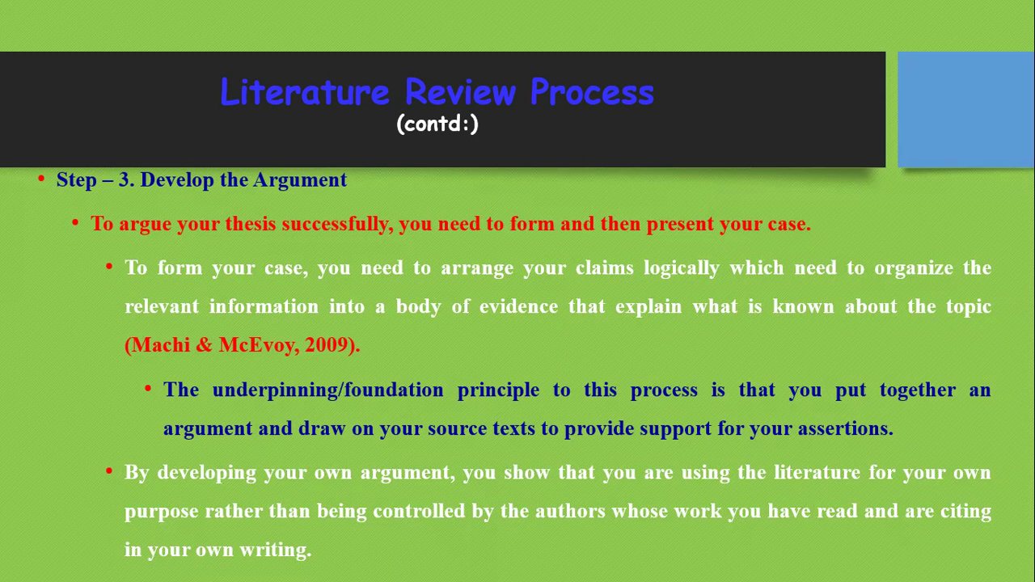
right_click(272, 315)
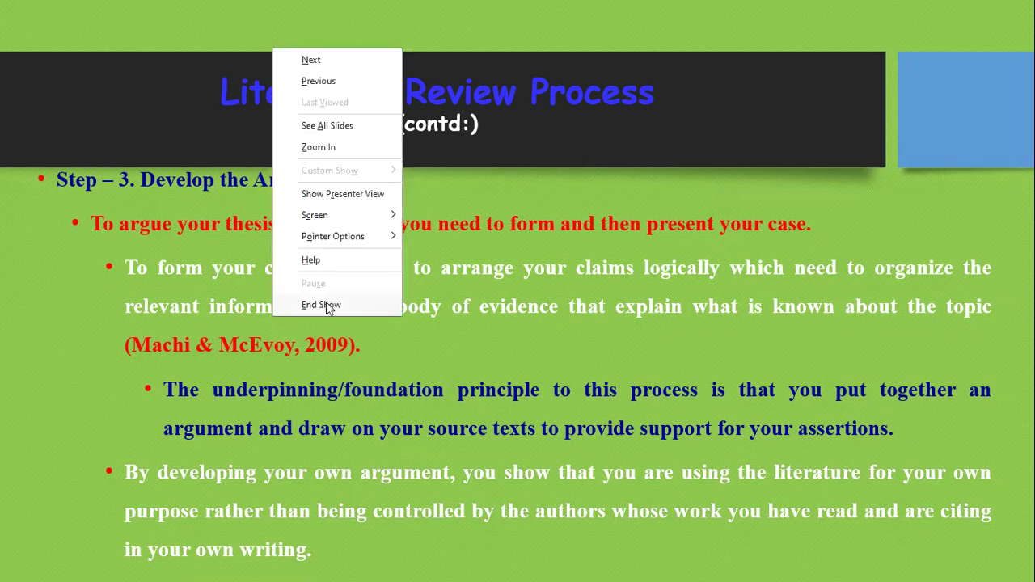
click(326, 302)
Switch back to the Word document and save it
click(570, 567)
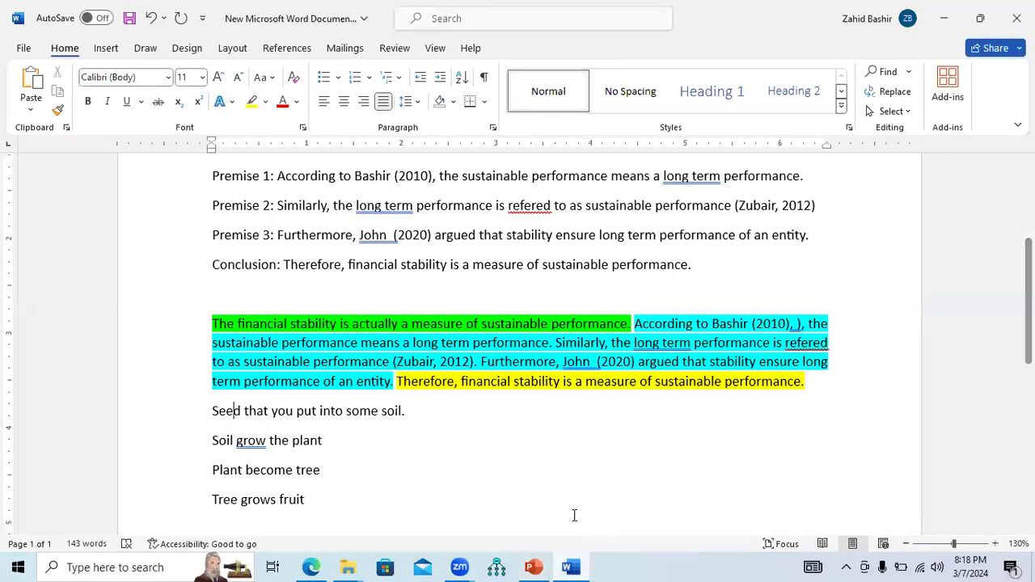
scroll(445, 372, down, 3)
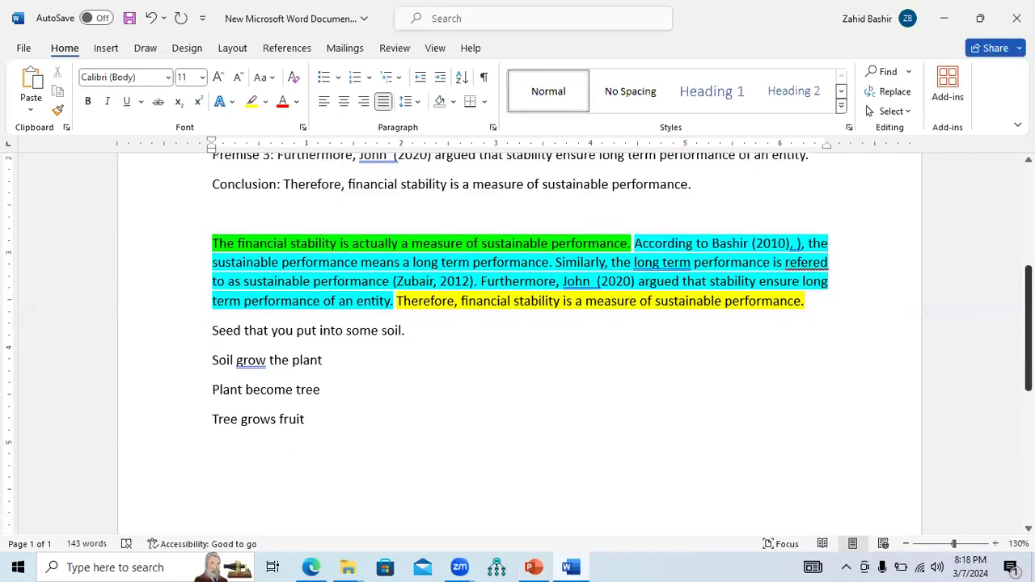
click(225, 425)
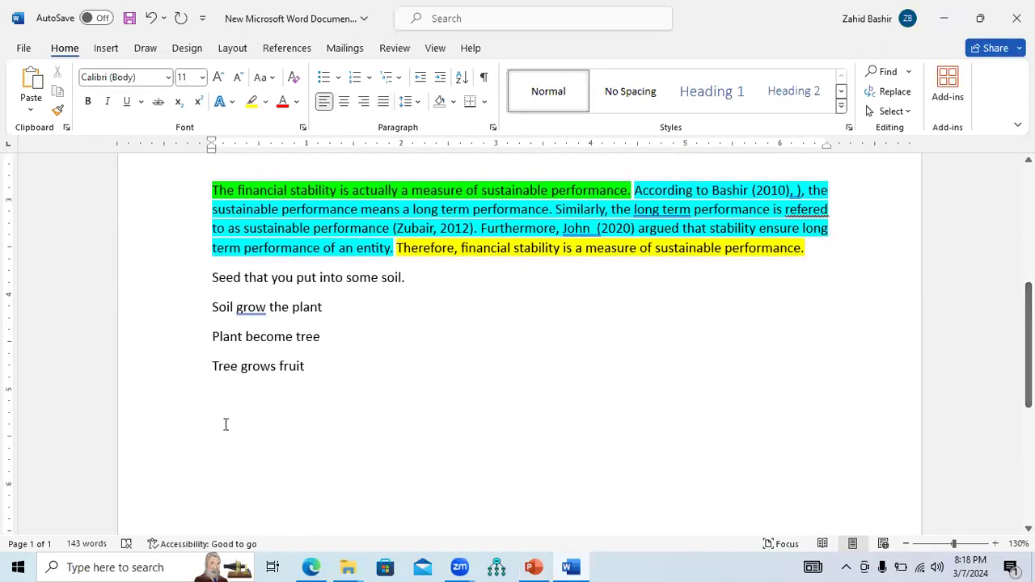
key(ctrl+s)
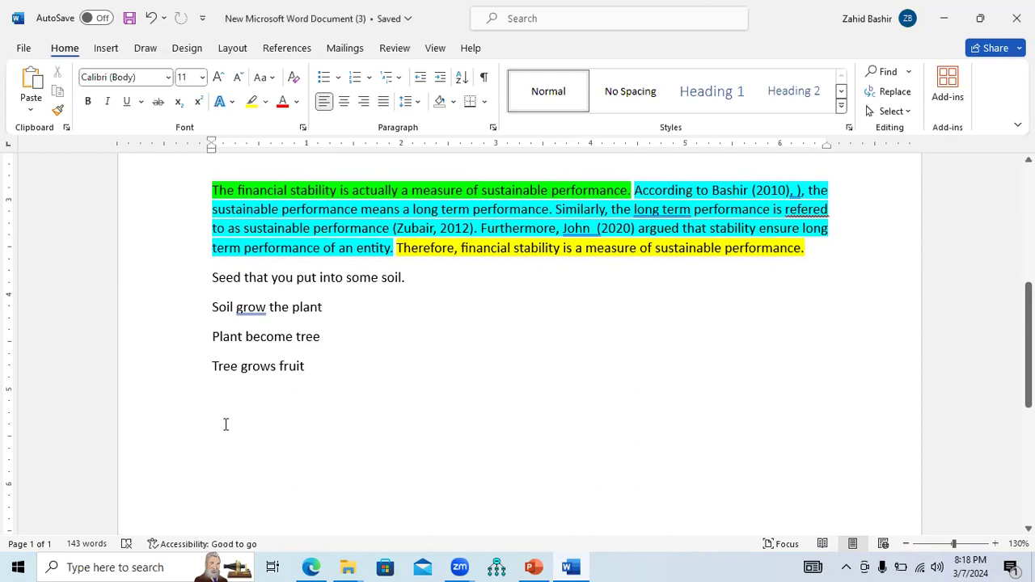
Write the sentence "The financial institutions of developing nations are not align with modern requirments of AI." below the analogy lines
text(The financial institutions of d)
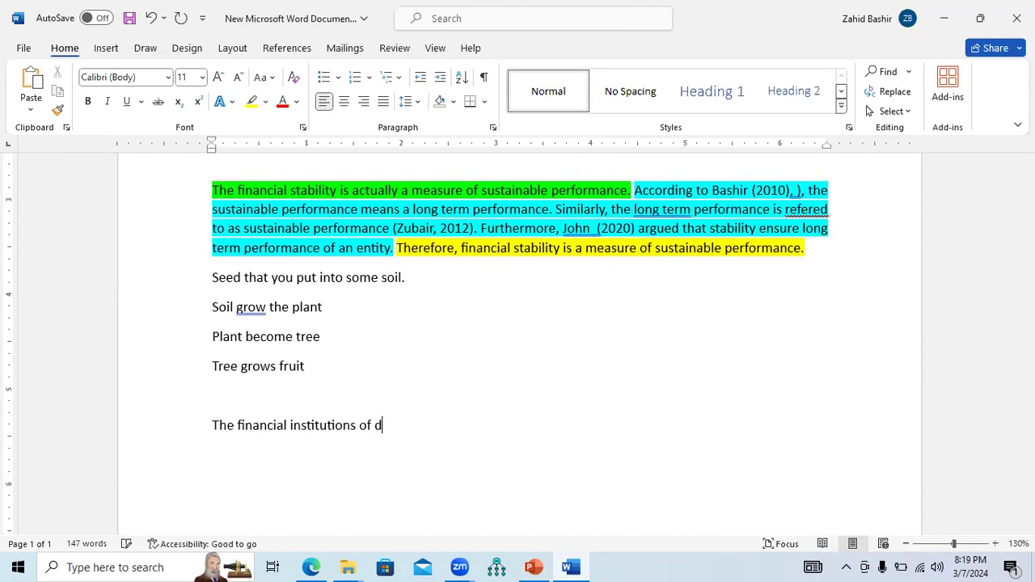
text(eveloping natio)
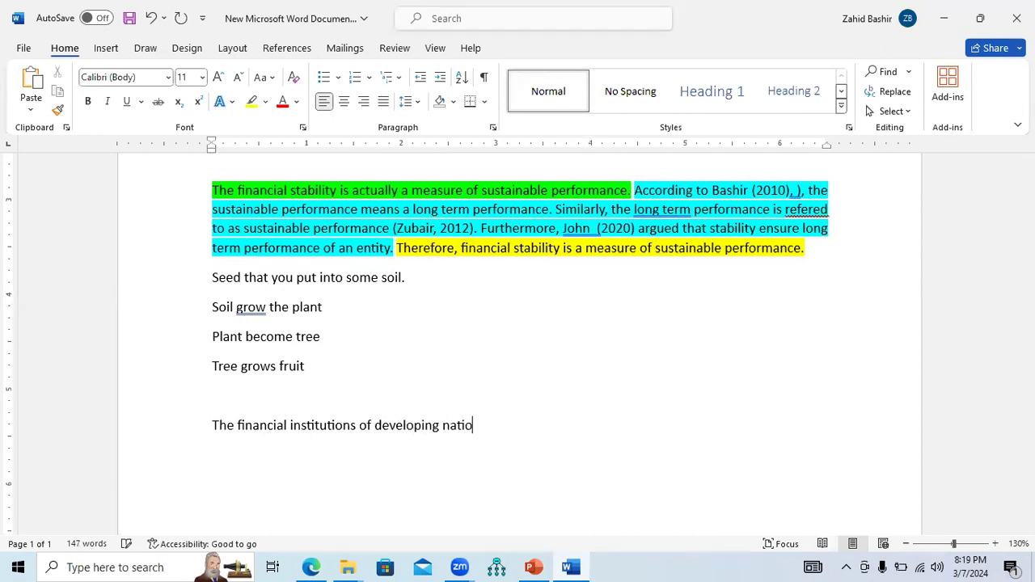
text(ns are not align wi)
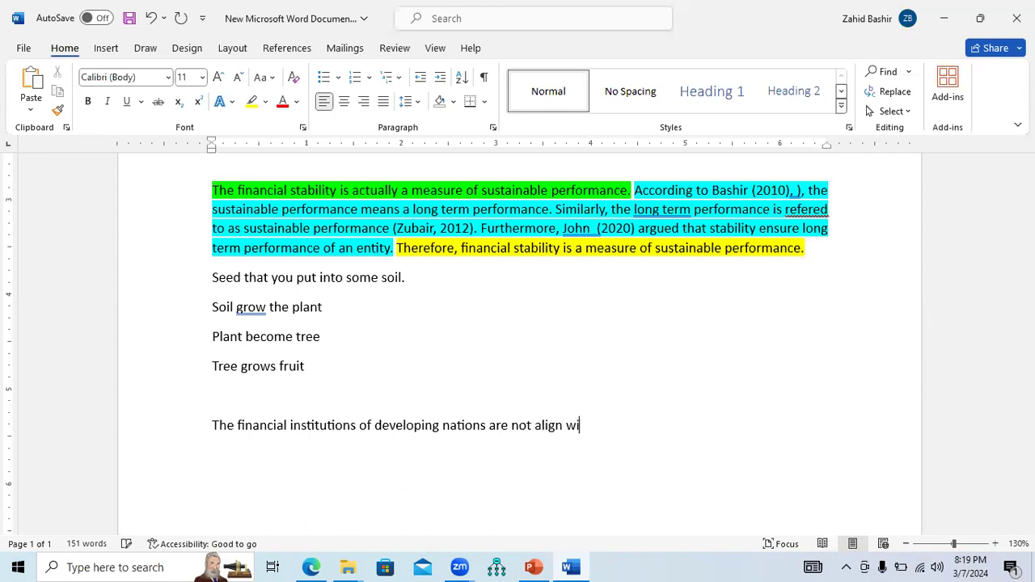
text(th modern requirments of )
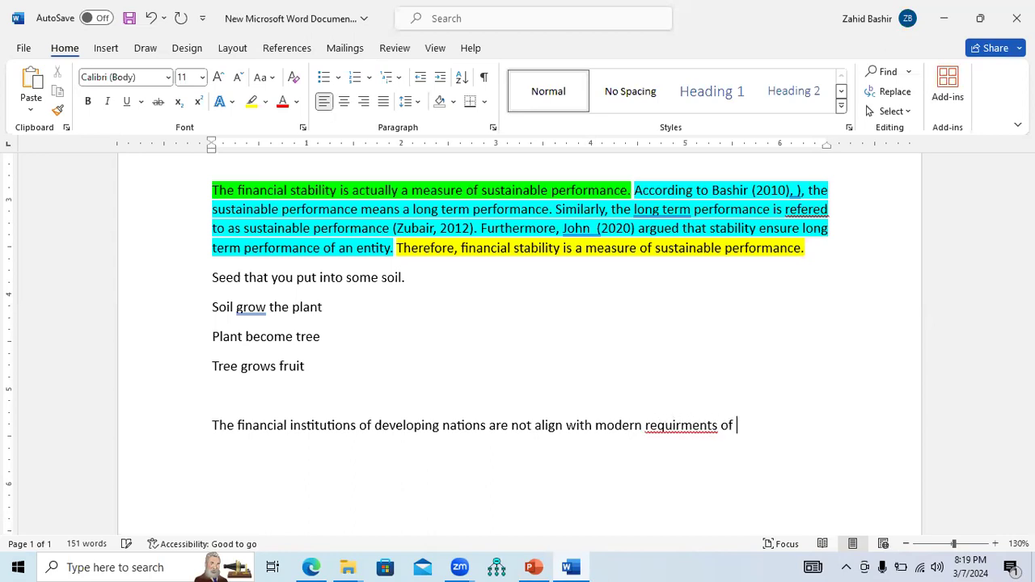
text(AI.)
Correct the misspelled word requirments to requirements in the new sentence
click(215, 426)
drag(250, 425, 686, 428)
click(687, 428)
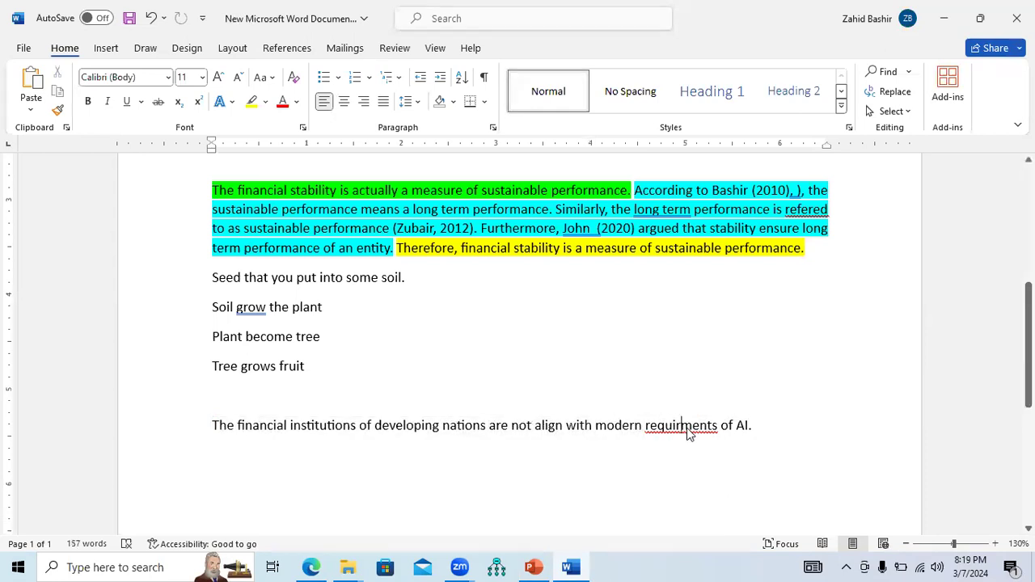
right_click(687, 428)
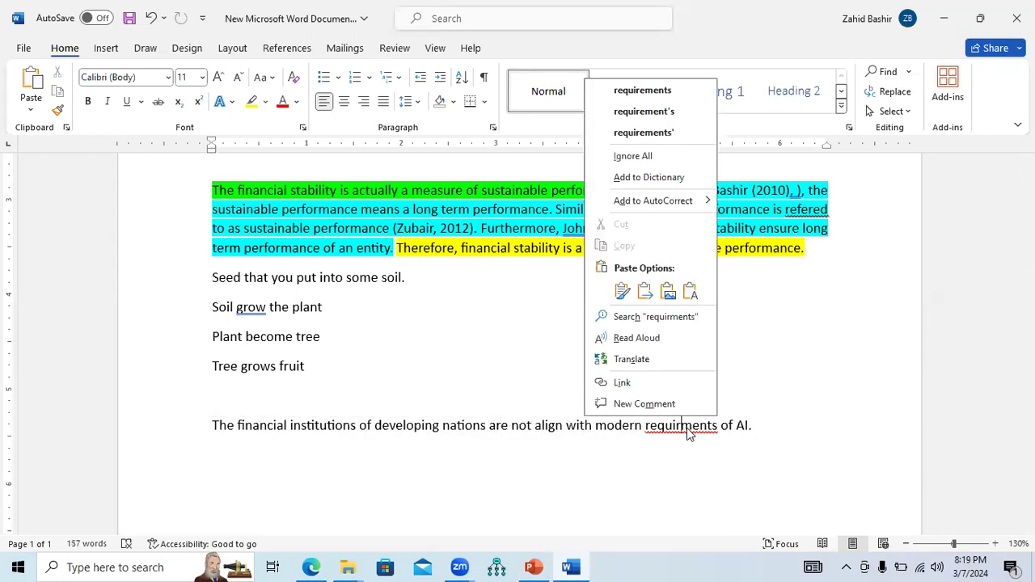
click(673, 92)
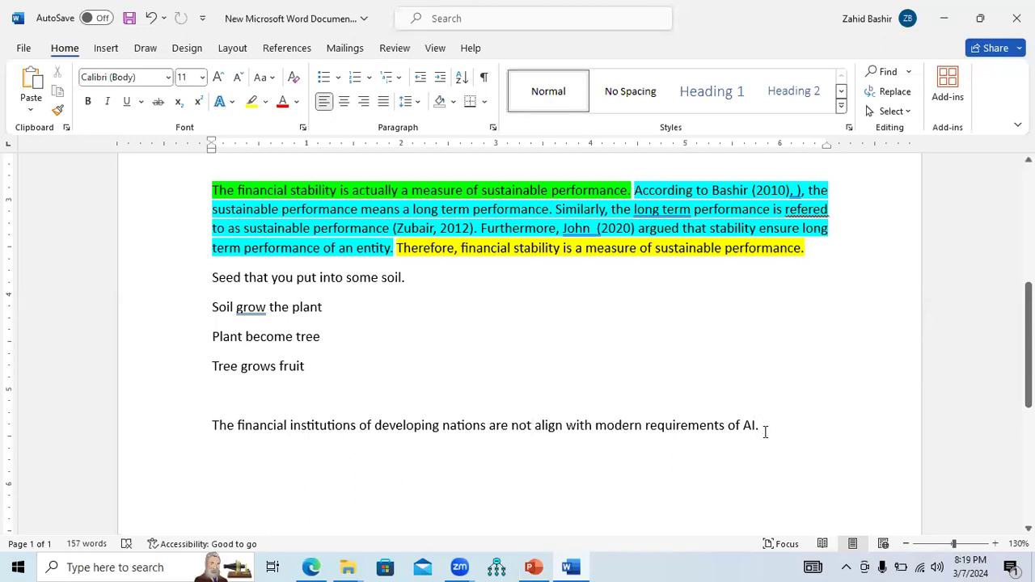
Insert the labels Premise 1:, Premise 2: and Premise 3: on separate lines above the AI sentence
click(432, 412)
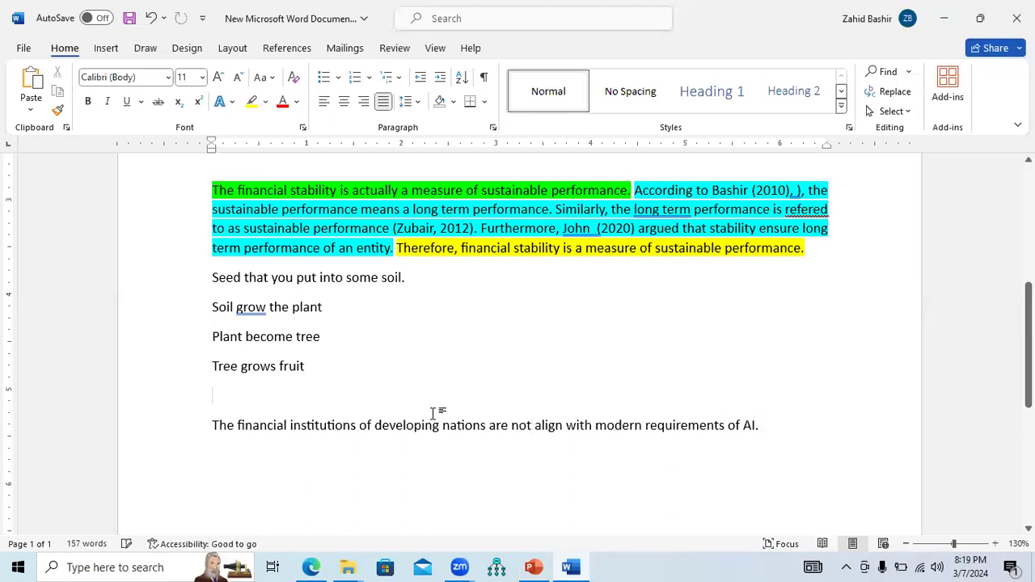
key(Return)
text(Premise 1:)
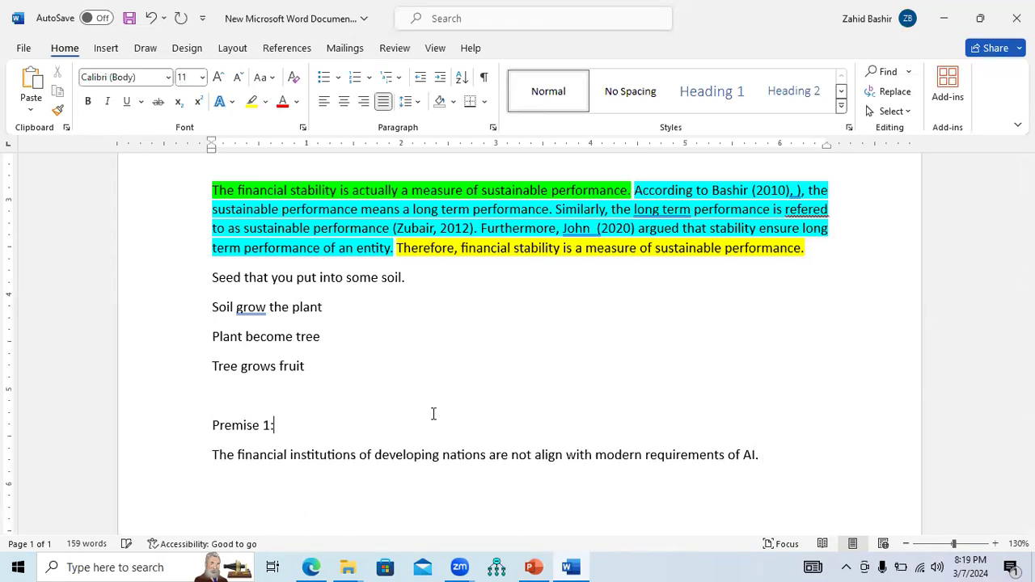
key(Return)
text(Pr)
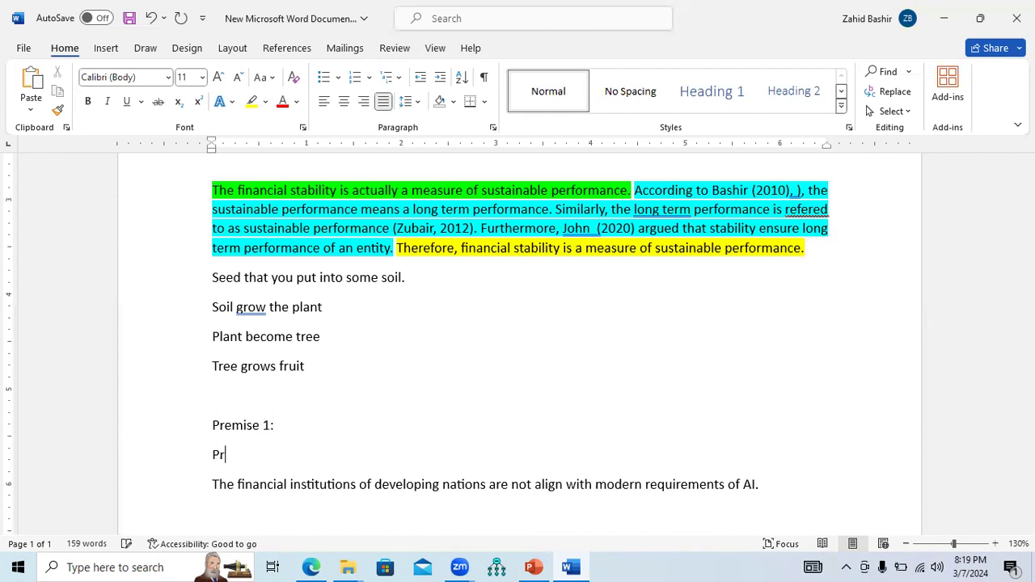
text(emise 2:)
key(Return)
text(Premi)
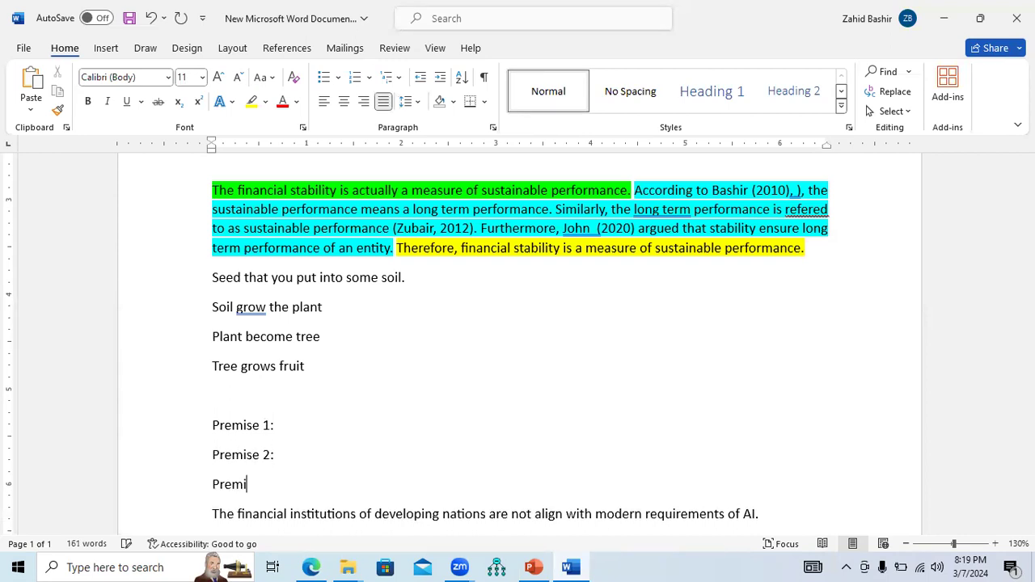
text(se 3:)
key(Return)
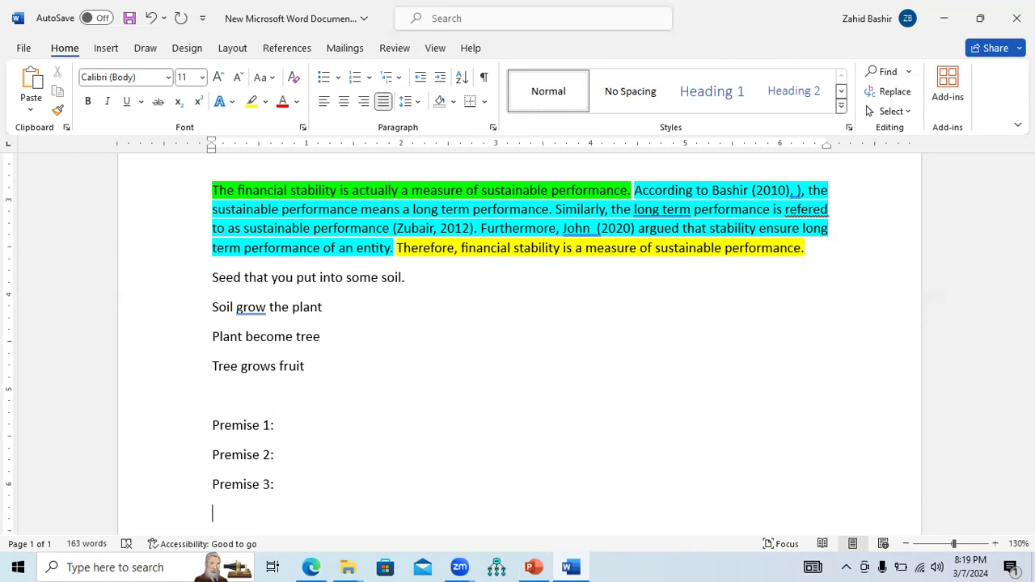
scroll(518, 332, down, 2)
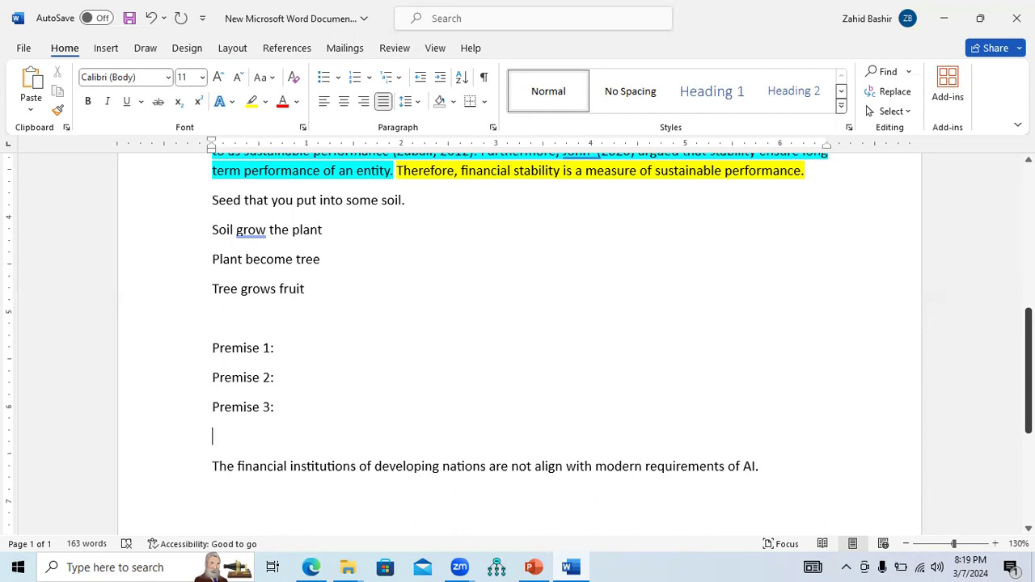
Add the label Conclusion: on the empty line above the AI sentence
text(Conclusion:)
click(296, 349)
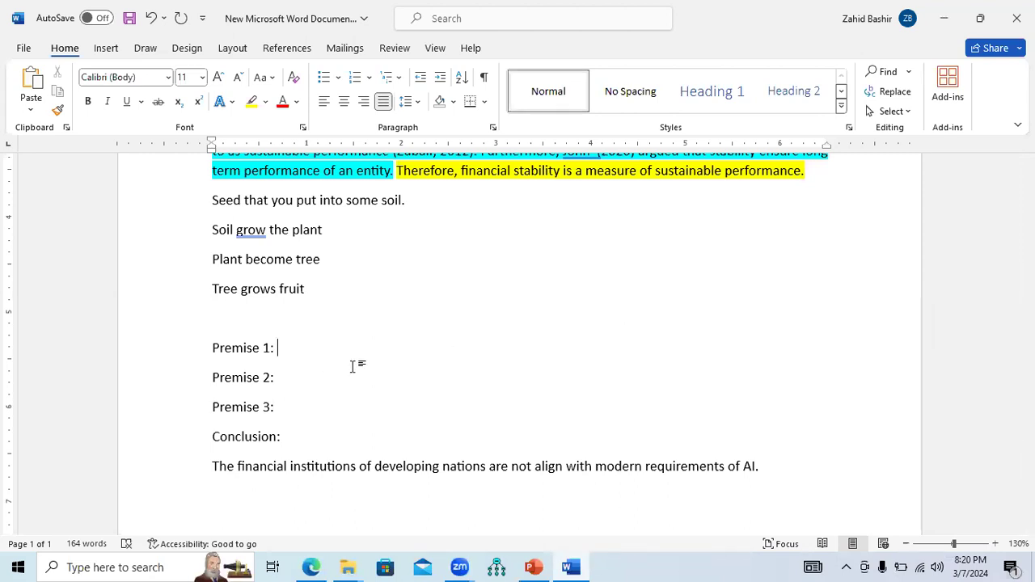
Write "Hailey (2010), stated that the developing contraries have lack of resource." after the Premise 1: label
text(Heilo)
key(BackSpace)
key(BackSpace)
key(BackSpace)
text(a)
key(BackSpace)
key(BackSpace)
key(BackSpace)
text(Hailey)
text( (20)
text(10)
text())
text(,)
text( ar)
key(BackSpace)
key(BackSpace)
text(stated that )
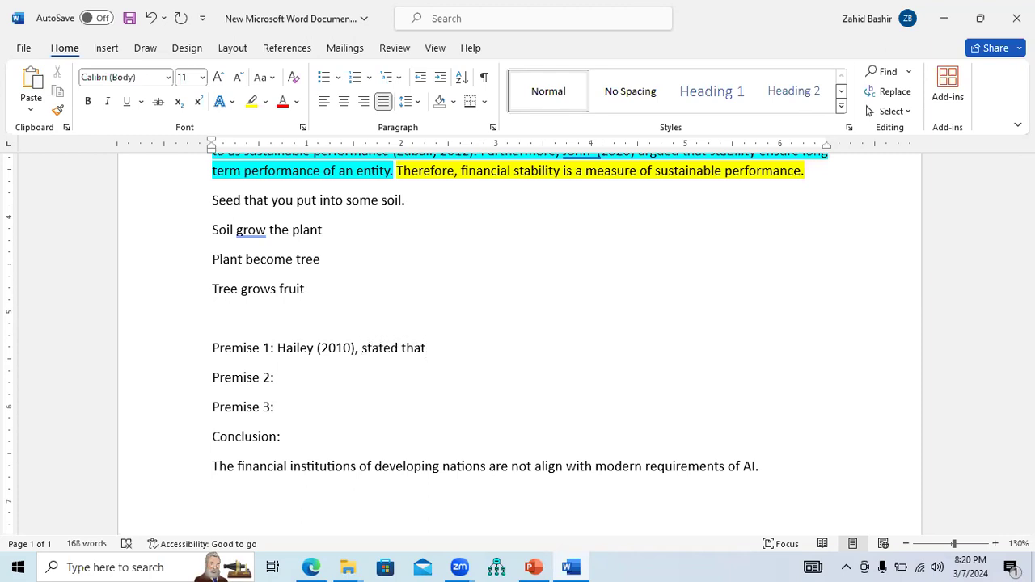
text(the developi)
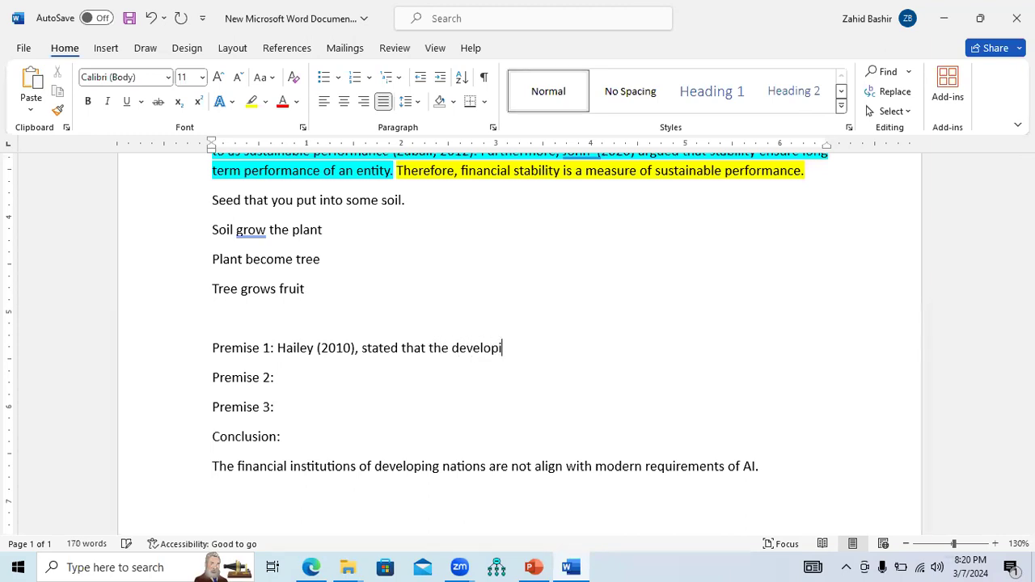
text(ng contraries have )
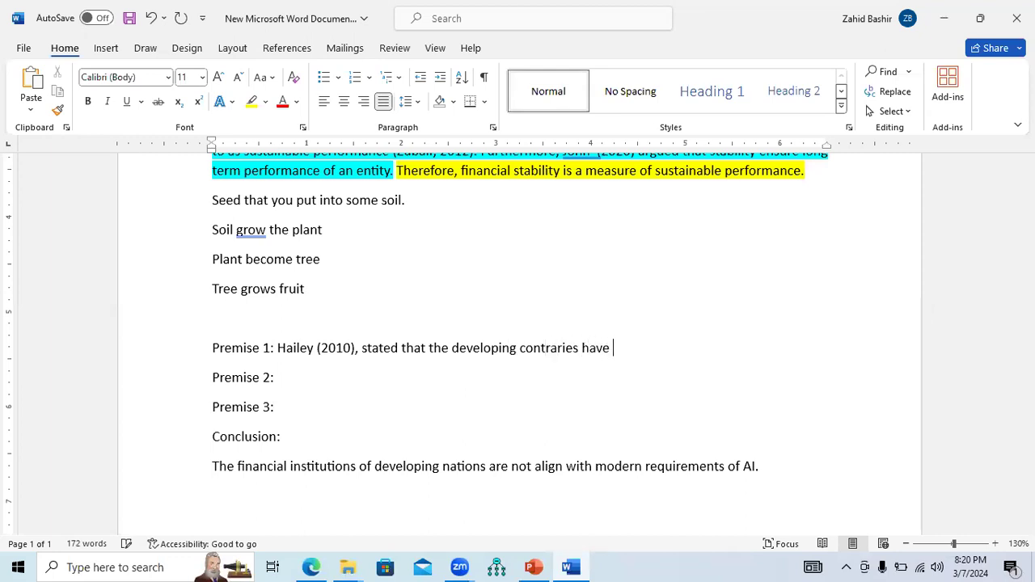
text(lack of resource)
key(BackSpace)
text(.)
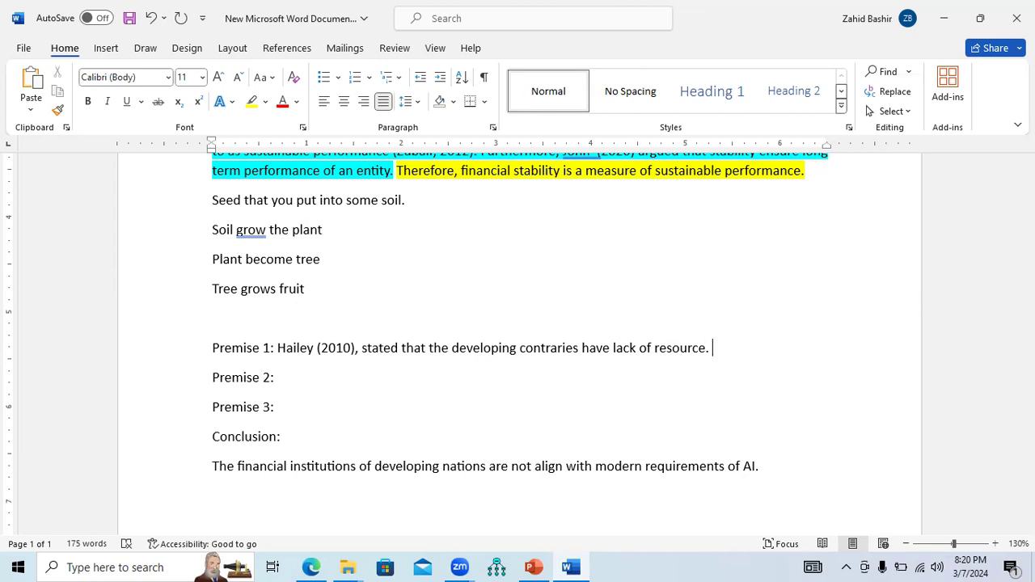
Replace Premise 1's final period with "; financial resources, technical resources, etc."
key(BackSpace)
key(BackSpace)
text(; financia lreso)
key(BackSpace)
key(BackSpace)
key(BackSpace)
key(BackSpace)
key(BackSpace)
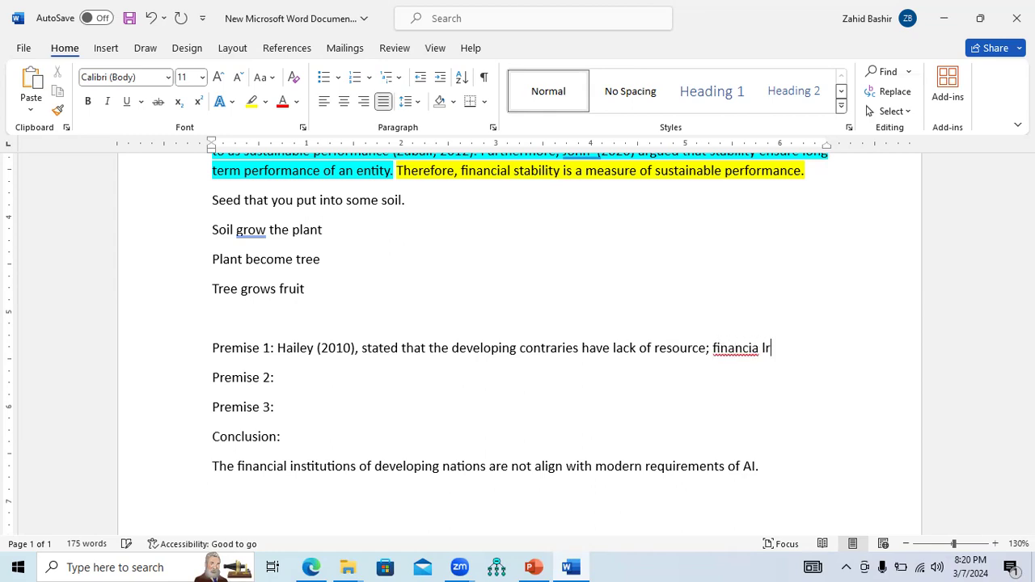
key(BackSpace)
text(l resources.)
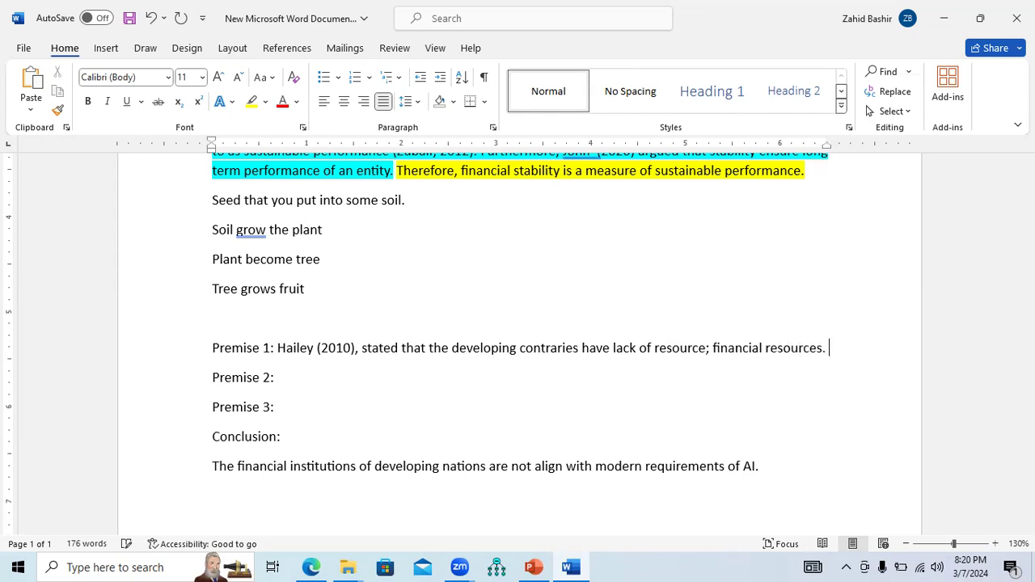
key(BackSpace)
key(BackSpace)
text(, t)
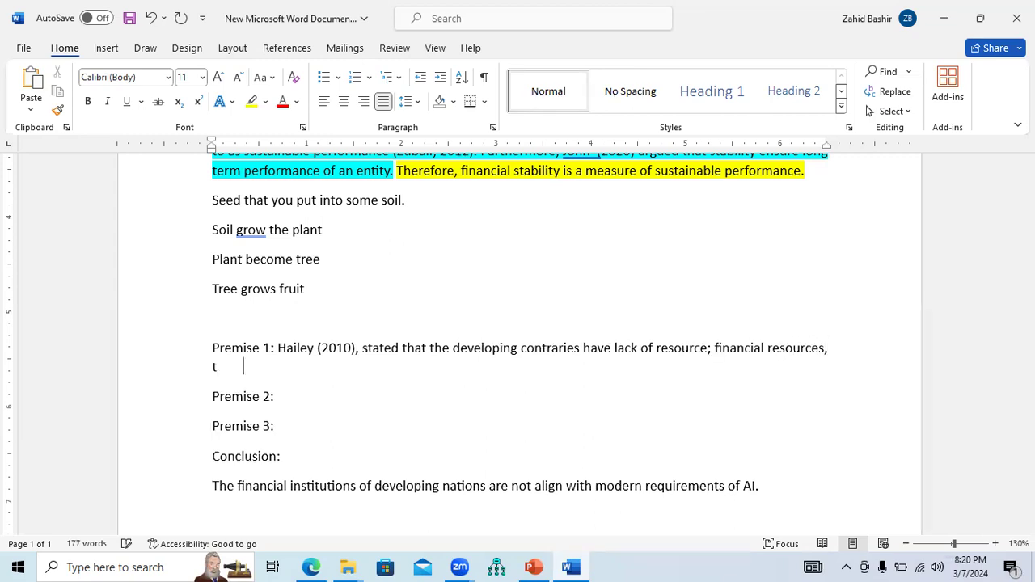
text(echnical resources. et)
key(BackSpace)
key(BackSpace)
Write "Similarly, per capita GDP in developing nations is comparatively low as compared to developed economies" after the Premise 2: label
key(BackSpace)
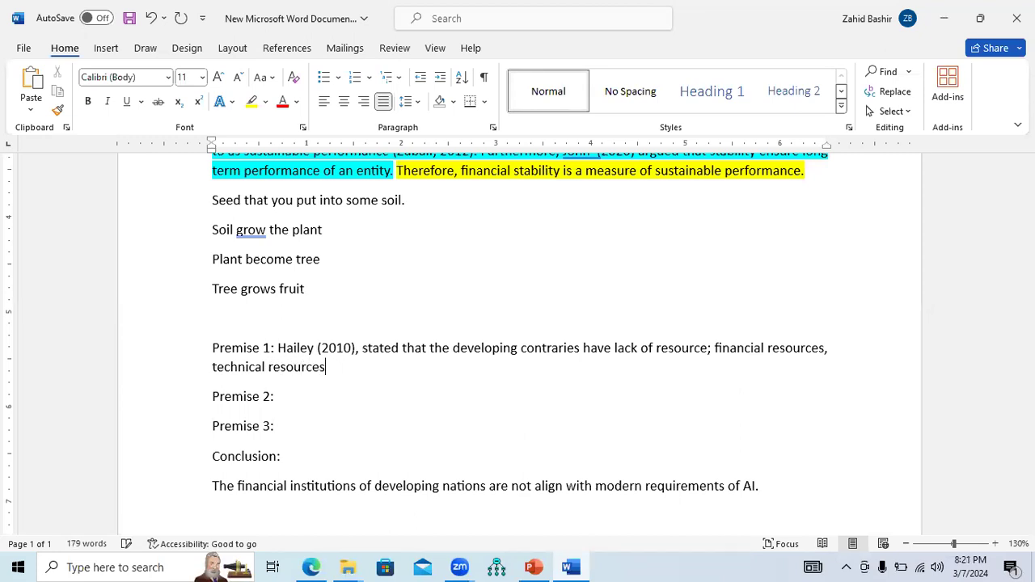
text(, etc.)
click(287, 396)
text(Th)
key(BackSpace)
key(BackSpace)
text(Similarly, )
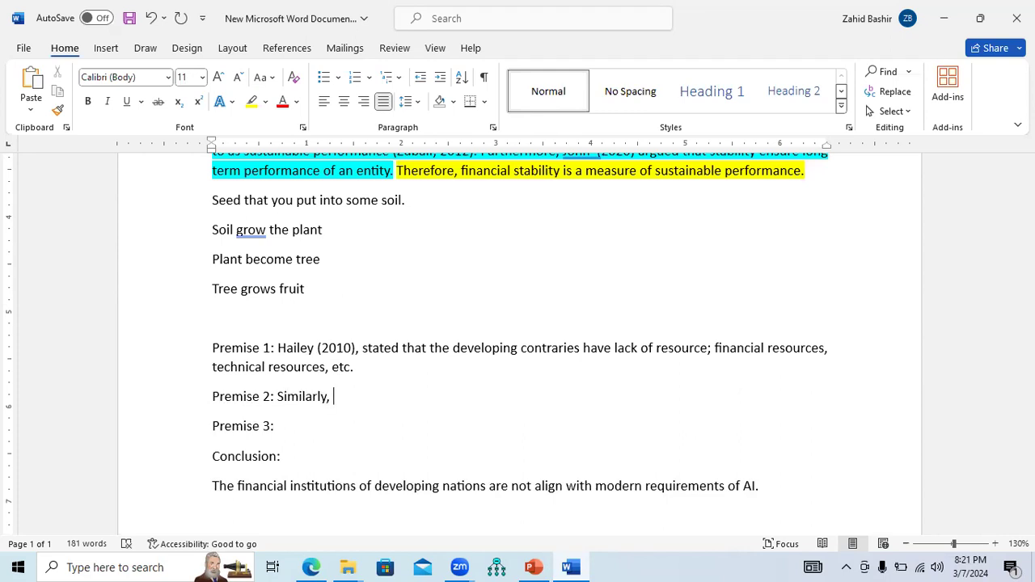
text(per capita)
key(BackSpace)
key(BackSpace)
key(BackSpace)
key(BackSpace)
text(ita GDP in)
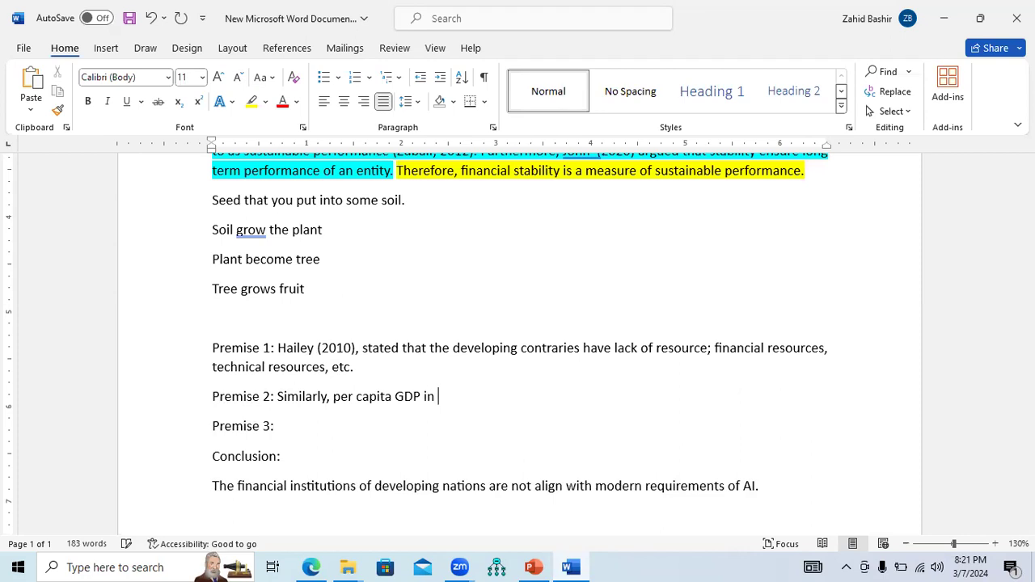
text( developing nations )
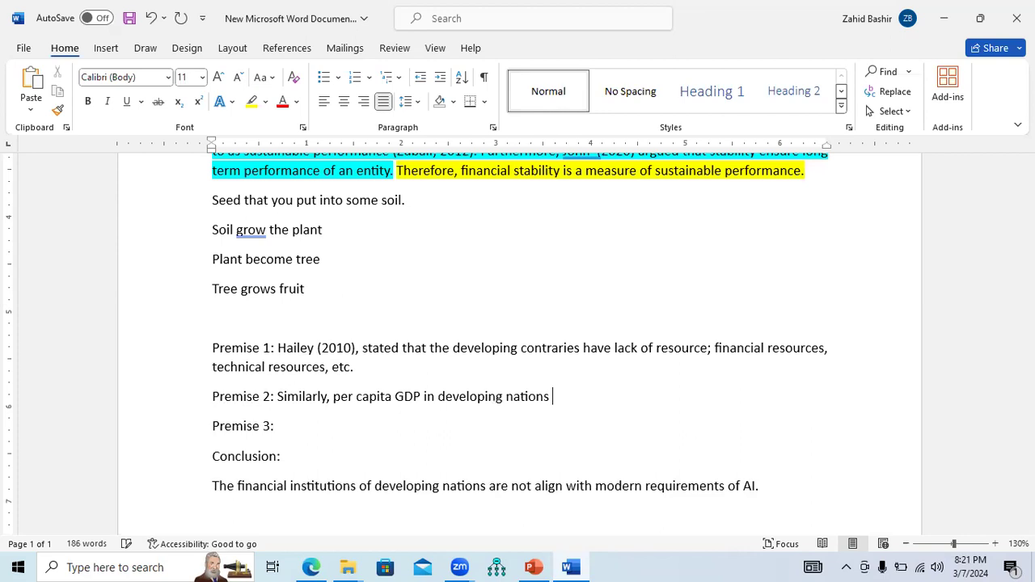
text(is comparatively low)
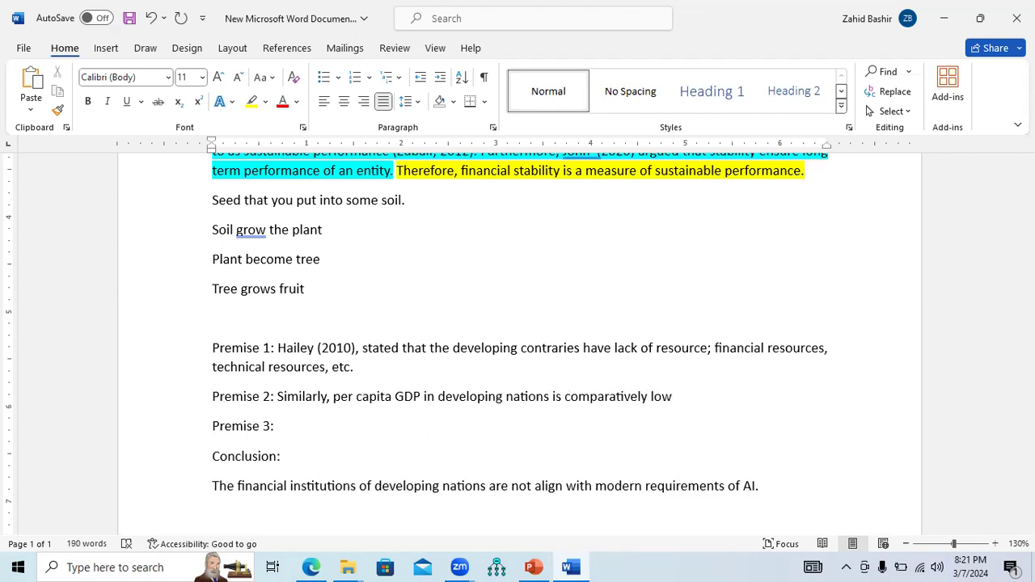
text( as compared to)
text( develo)
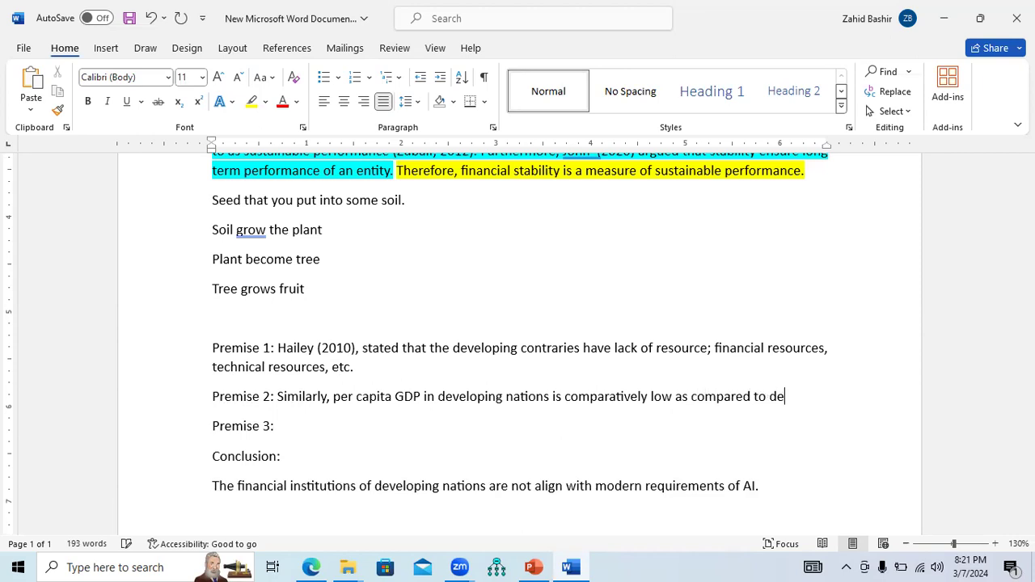
text(ped eco)
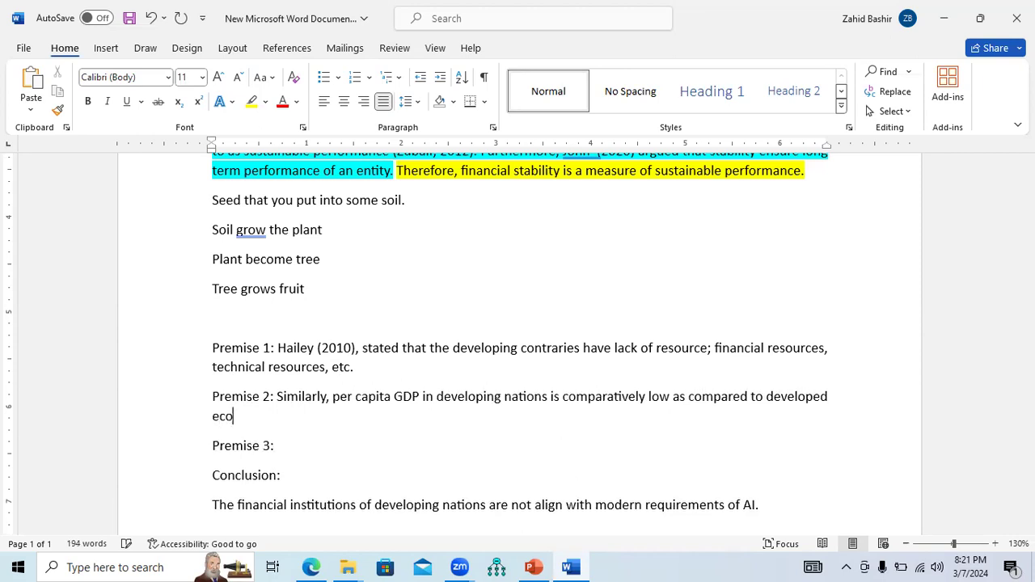
text(nomies)
text(, a)
Finish Premise 2 with ", therefore, they cannot afford high tech instruments.", correcting the misspelled instruments
key(BackSpace)
text(therefore,)
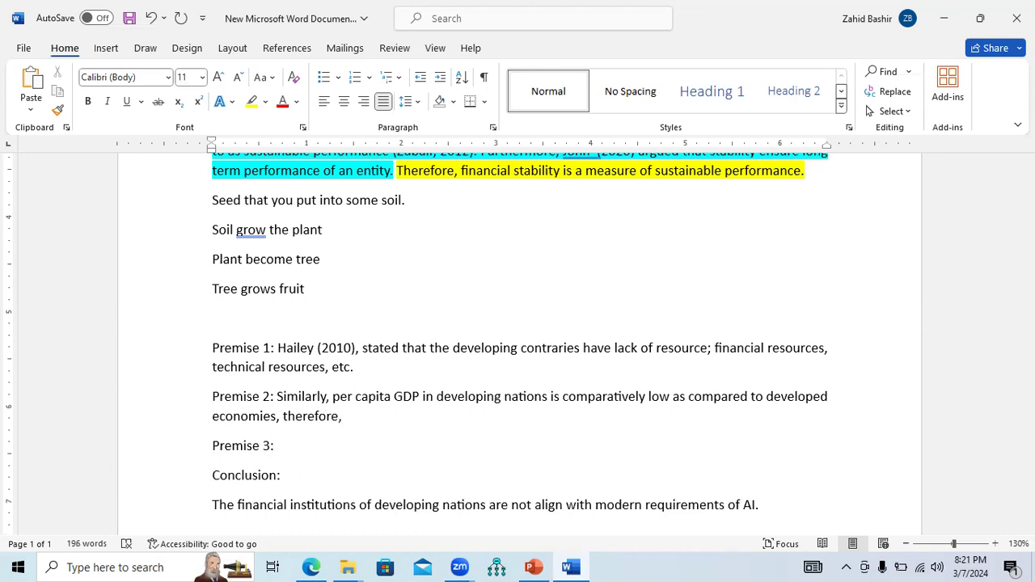
text( they can not afffor)
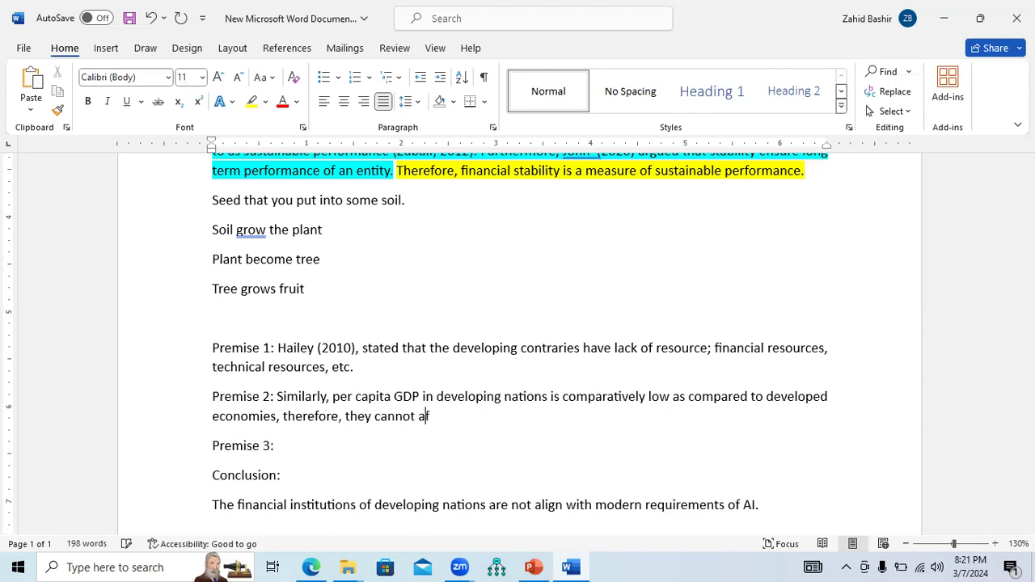
key(BackSpace)
key(BackSpace)
key(BackSpace)
key(BackSpace)
text(ord high tech)
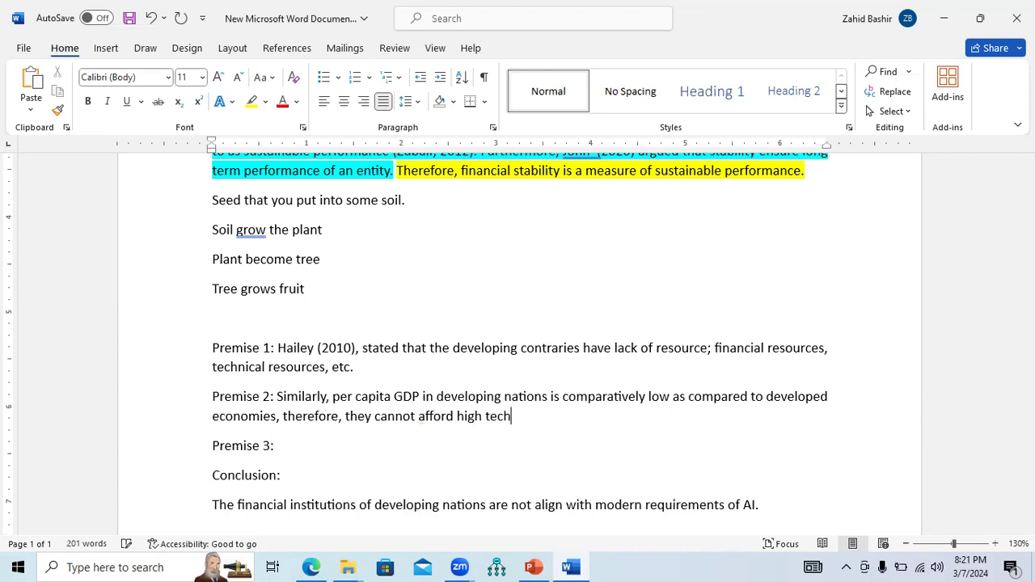
text( instu)
text(r)
key(BackSpace)
key(BackSpace)
text(rements.)
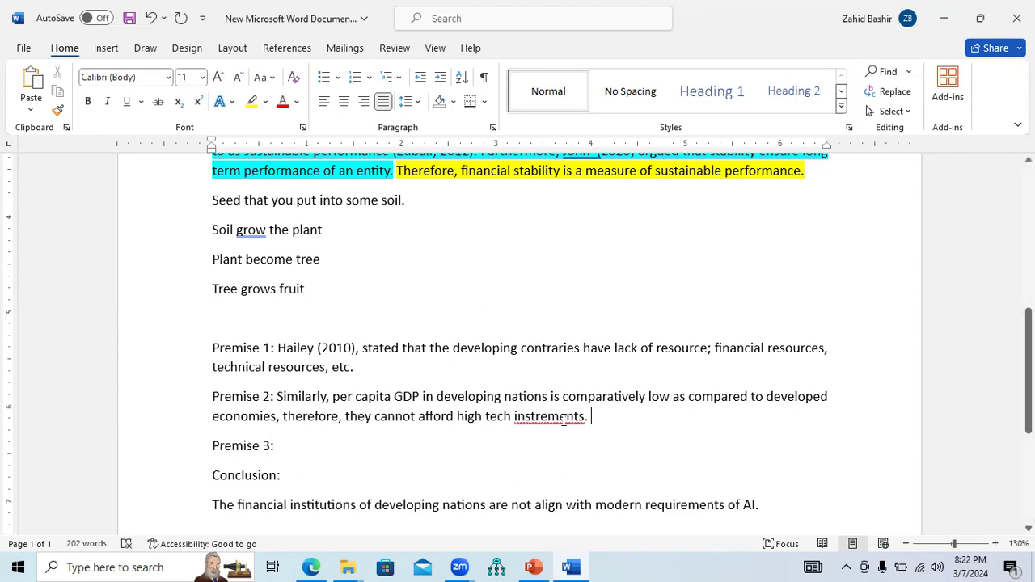
right_click(563, 418)
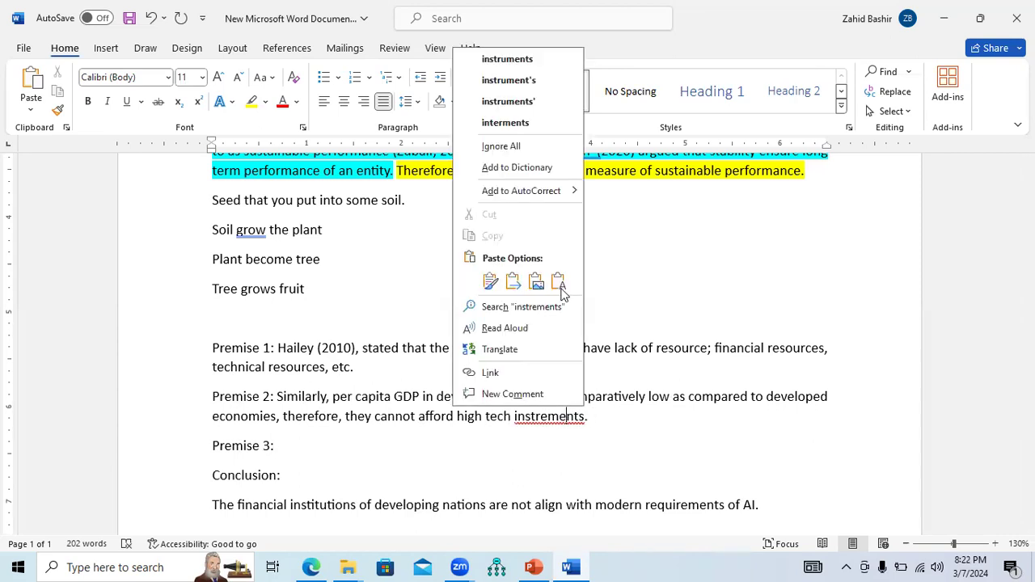
click(517, 61)
Delete the Premise 3: line
drag(285, 450, 214, 450)
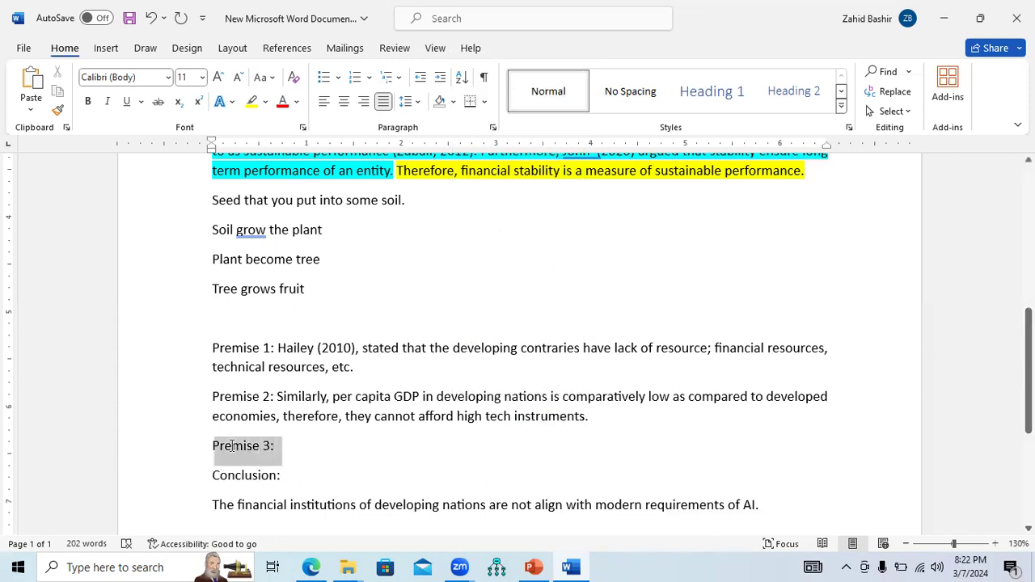
key(Delete)
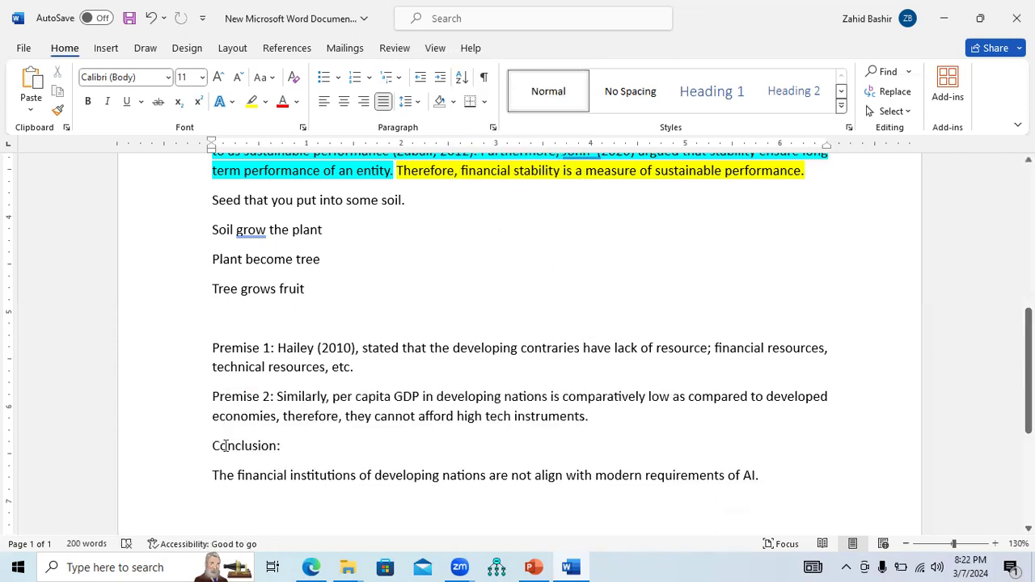
drag(215, 353, 366, 436)
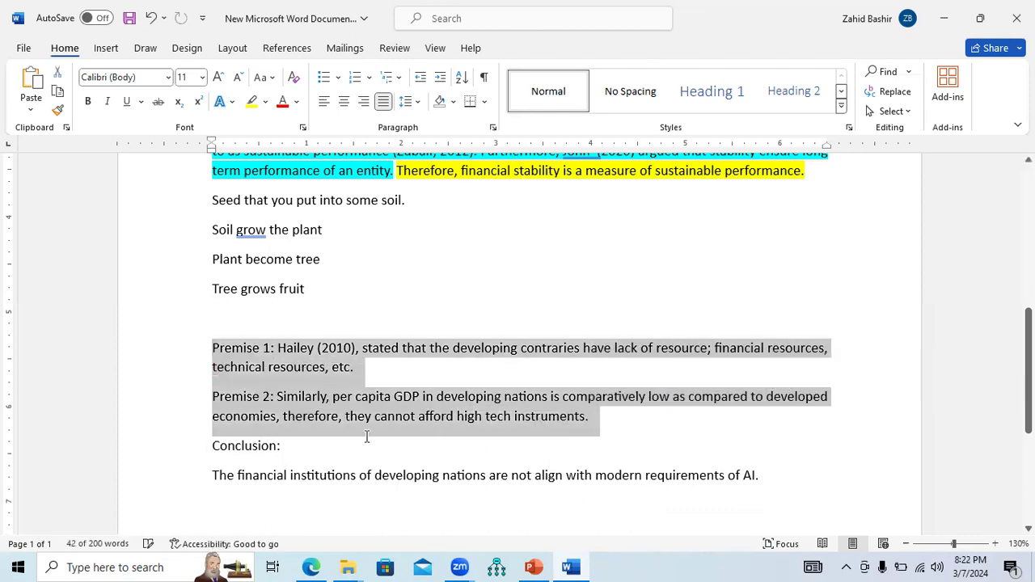
Write "Therefore, the developing nations cannot afford modern tech like AI." after the Conclusion: label
click(363, 439)
text(Therefore,)
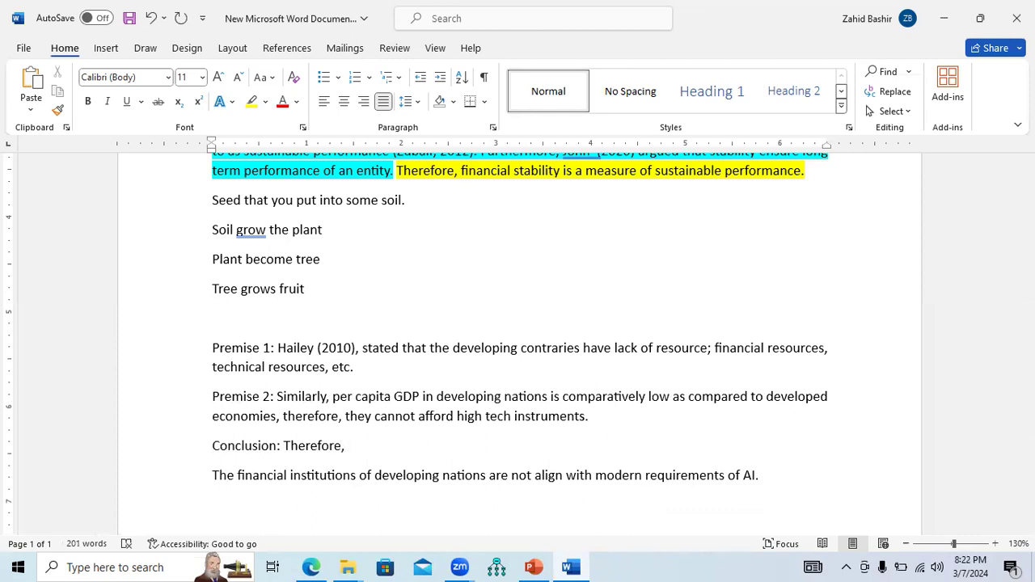
text( the developing nations )
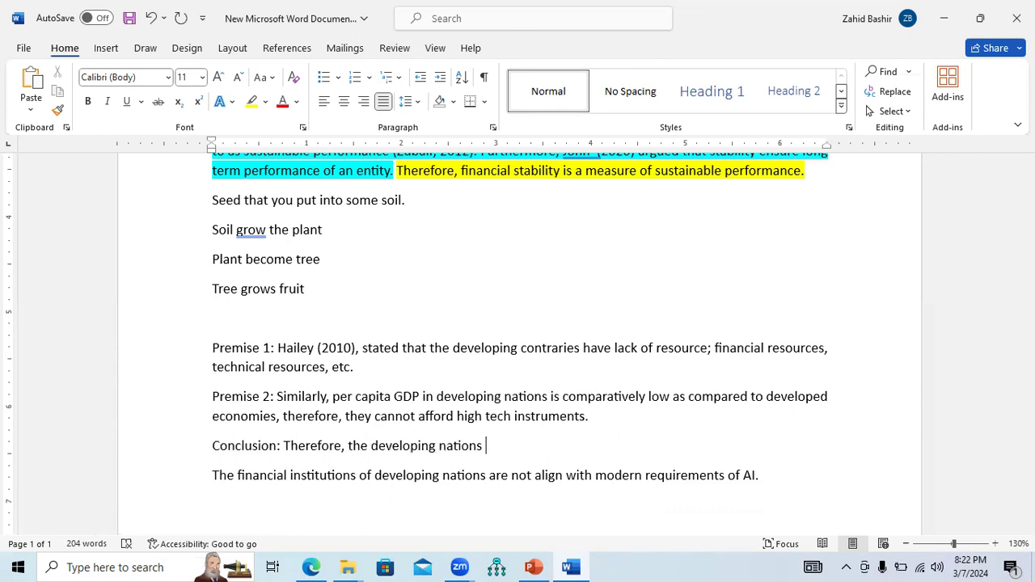
text(do)
key(BackSpace)
key(BackSpace)
text(cannot afford )
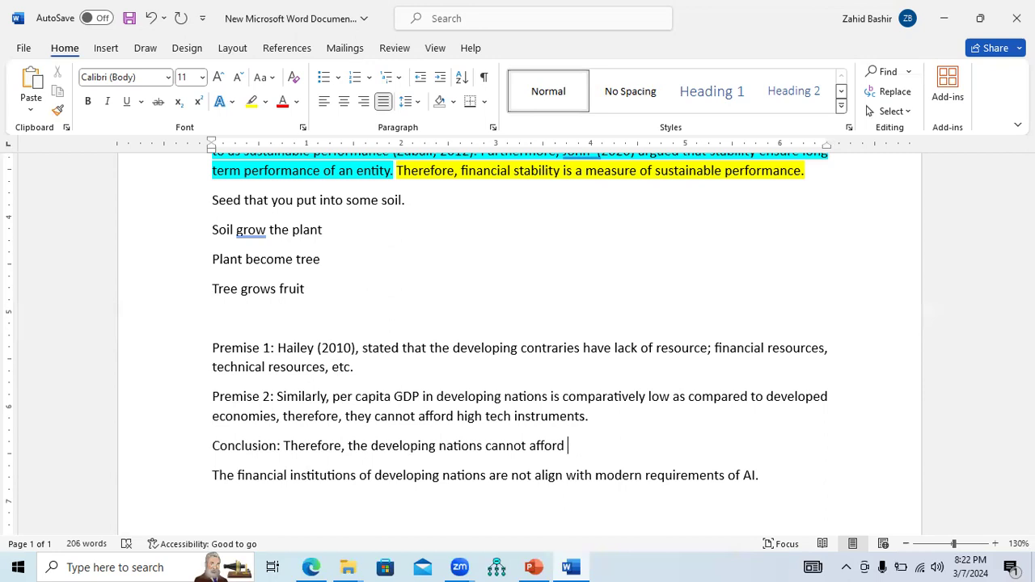
text(modern tech like )
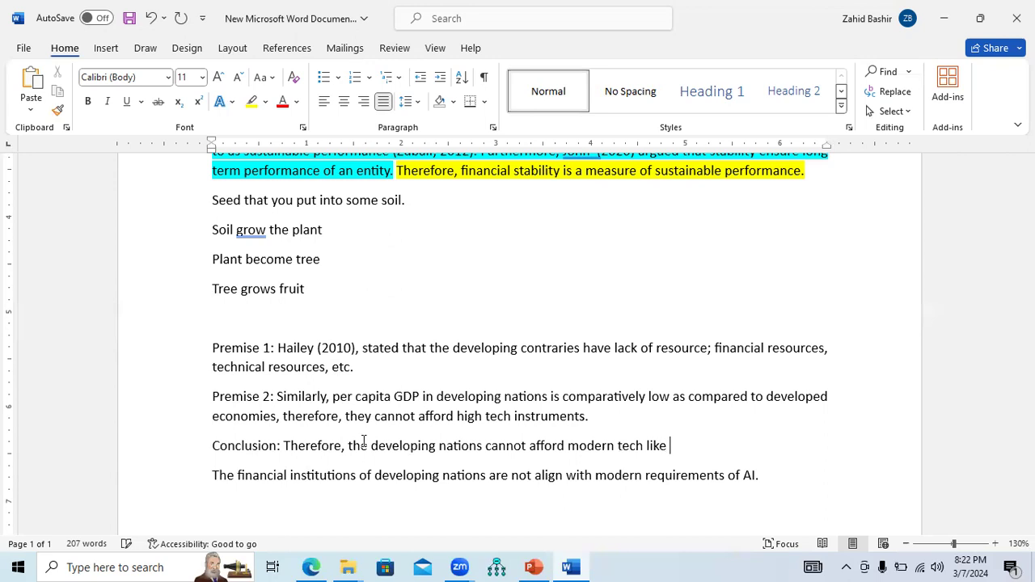
text(AI>)
key(BackSpace)
key(BackSpace)
text(.)
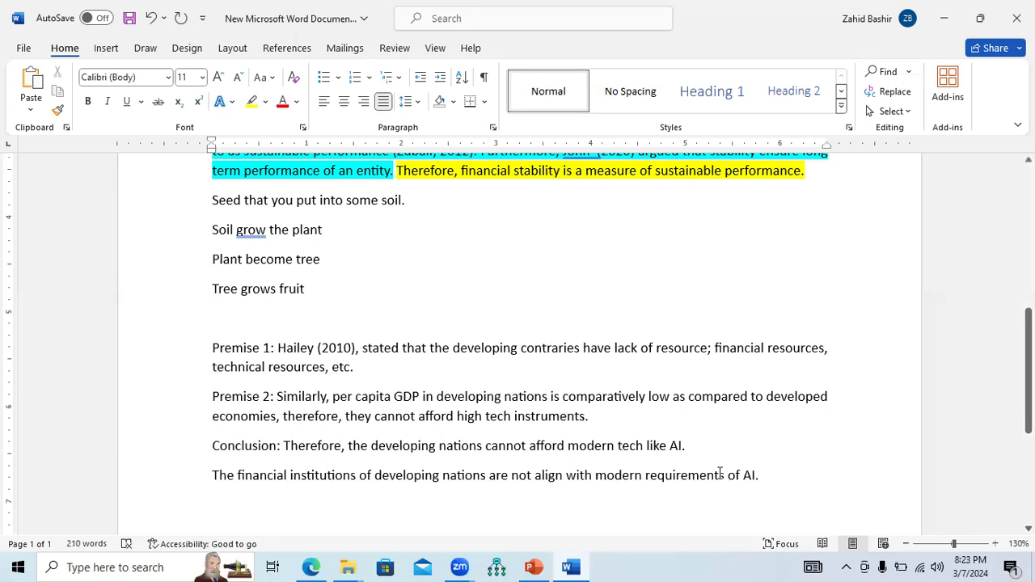
Add the citation (John, 2022) at the end of Premise 2, before its period
click(765, 478)
click(279, 350)
drag(289, 350, 358, 368)
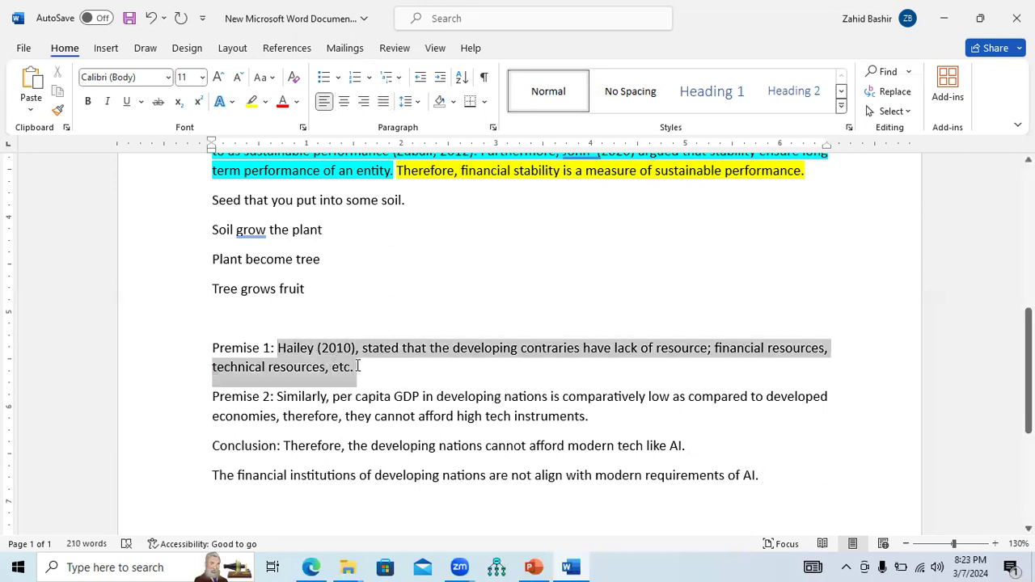
click(770, 475)
click(589, 416)
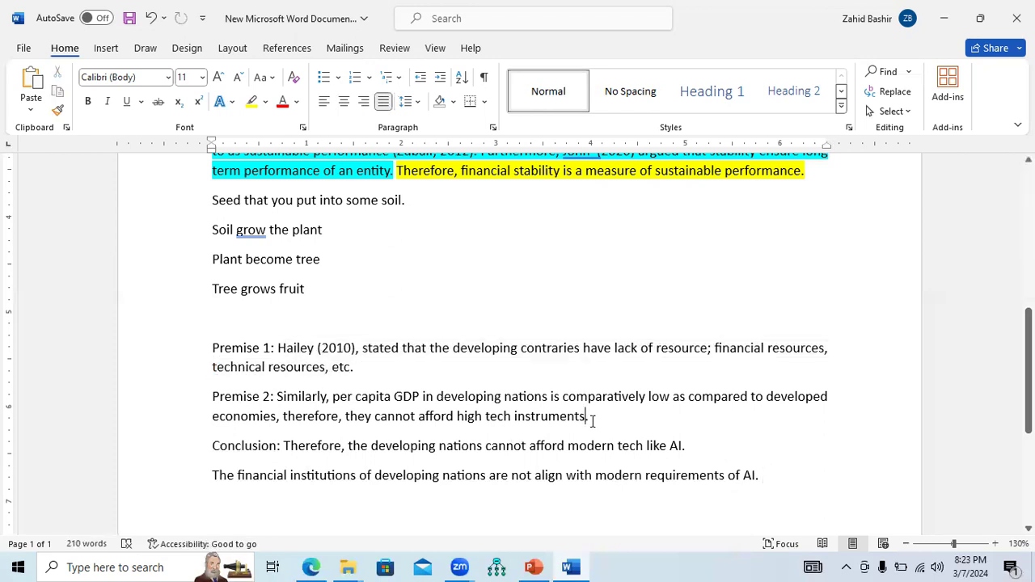
key(BackSpace)
text(()
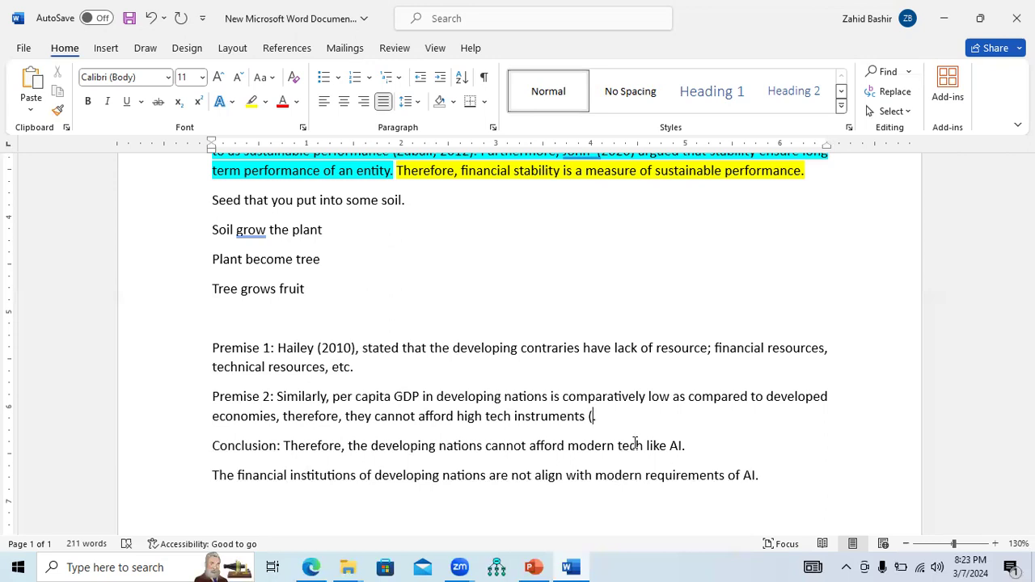
text(John, 2022).)
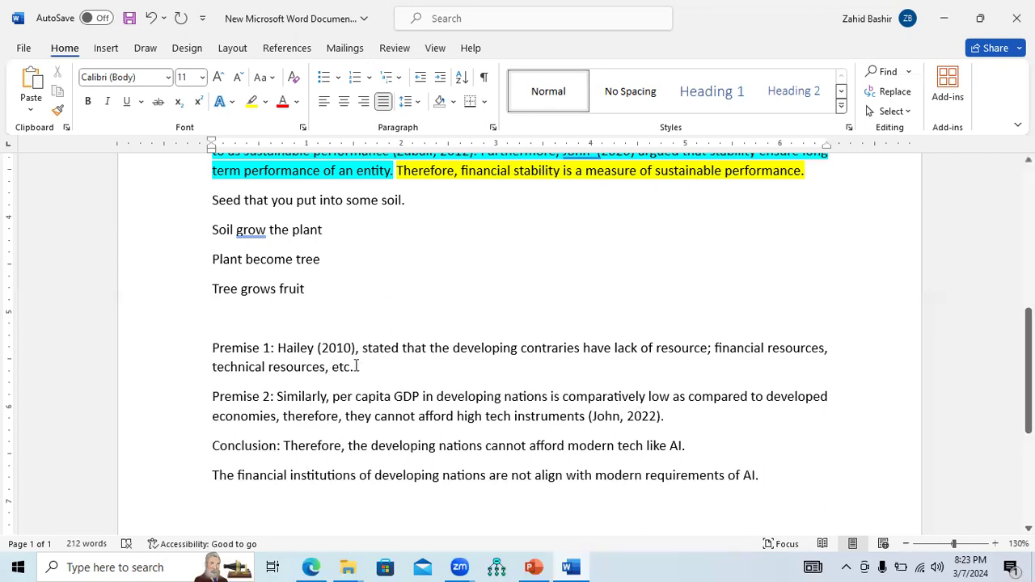
Copy Premise 1's statement without its label and paste it after the AI sentence
drag(357, 366, 293, 357)
key(ctrl+c)
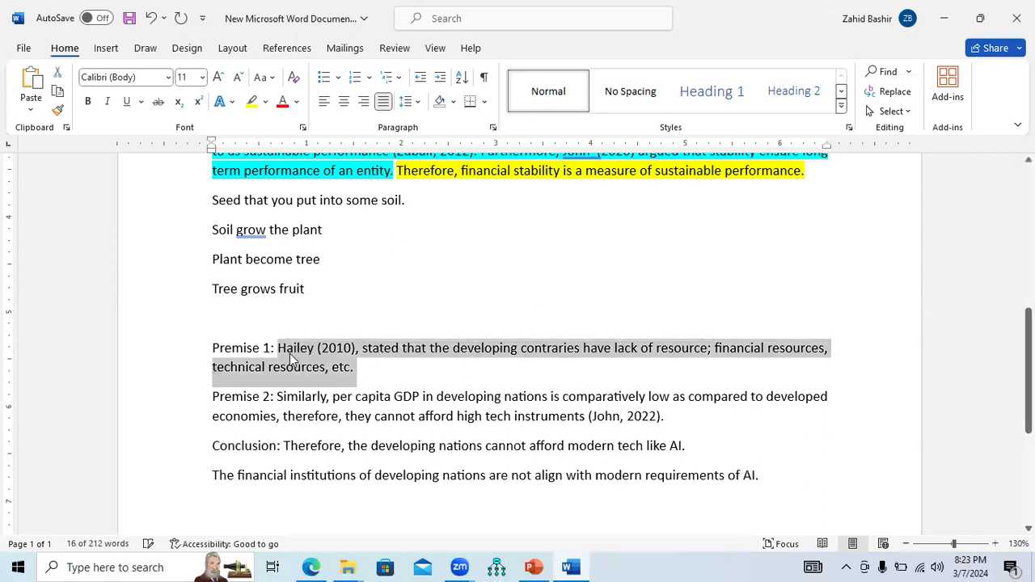
click(764, 476)
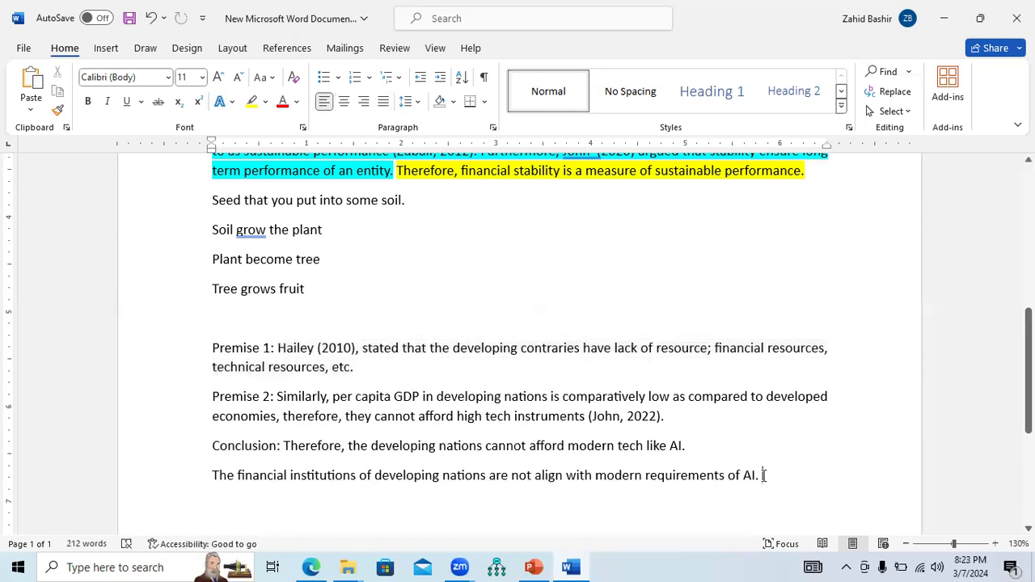
key(ctrl+v)
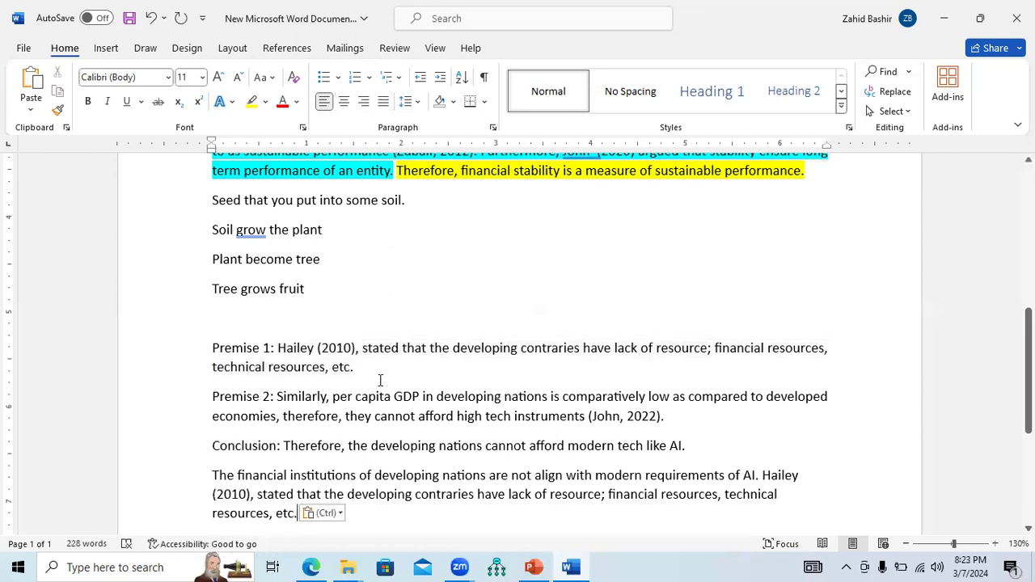
Copy Premise 2's statement without its label and paste it at the end of the combined paragraph
drag(277, 396, 670, 422)
key(ctrl+c)
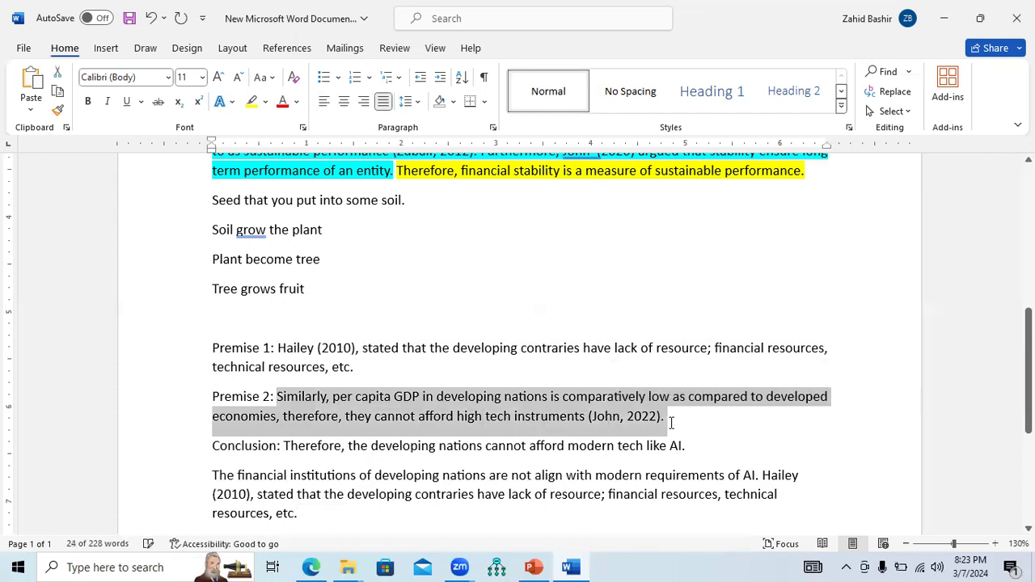
click(355, 509)
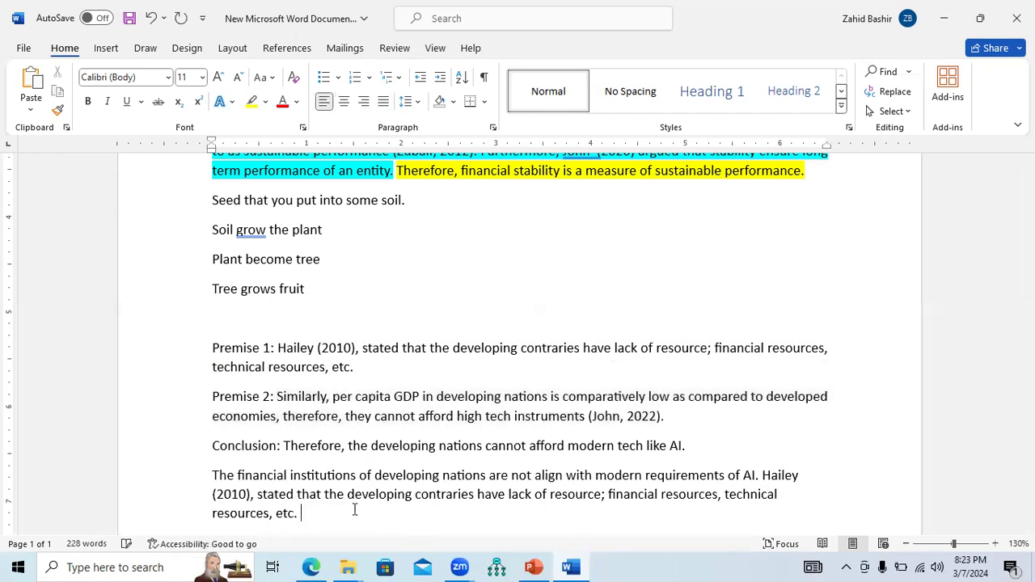
key(ctrl+v)
Copy the Conclusion's statement without its label and paste it at the end of the combined paragraph
drag(285, 410, 689, 415)
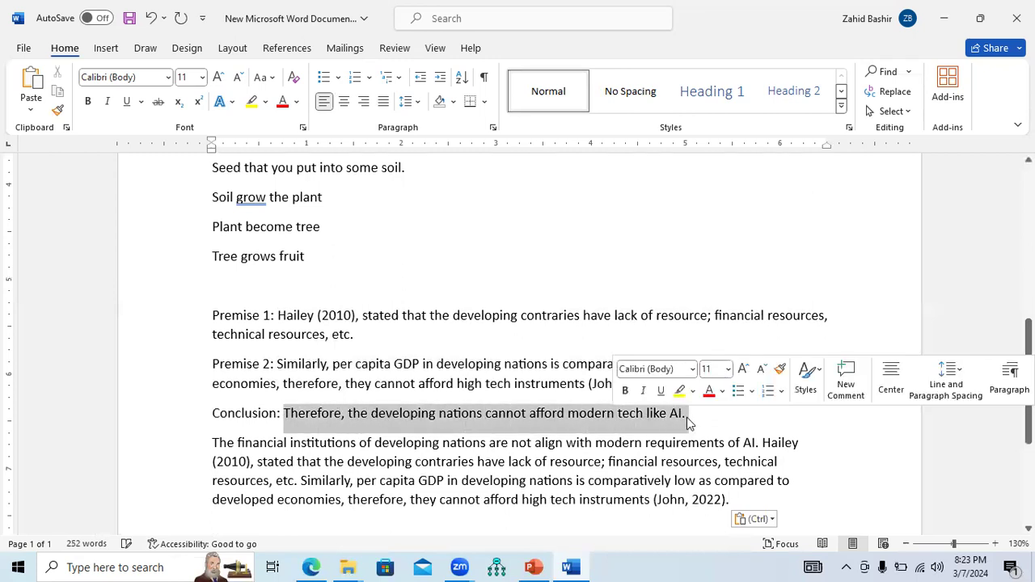
key(ctrl+c)
click(763, 505)
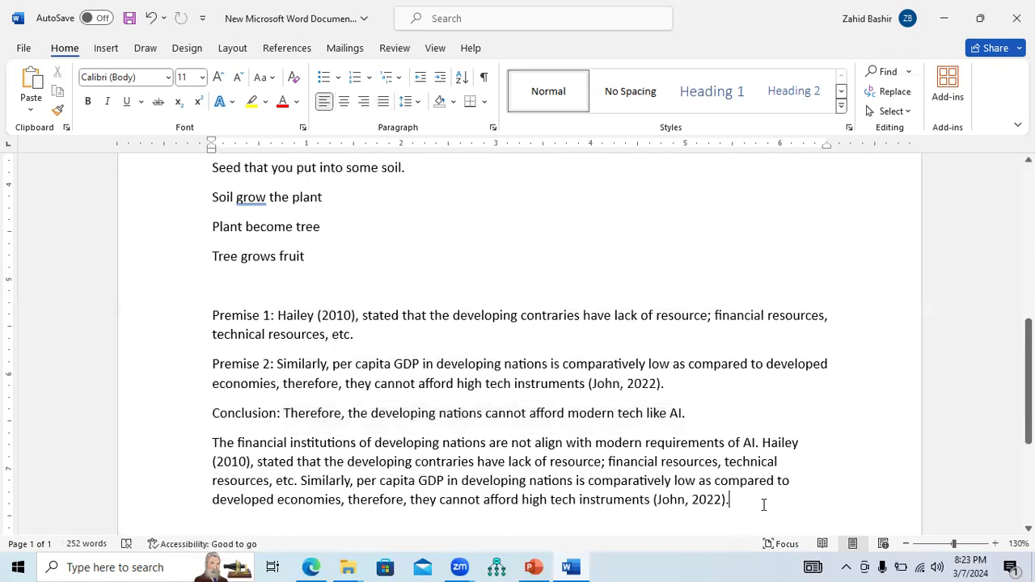
key(ctrl+v)
Justify the combined paragraph and highlight its opening AI sentence in bright green
drag(604, 519, 785, 445)
key(ctrl+j)
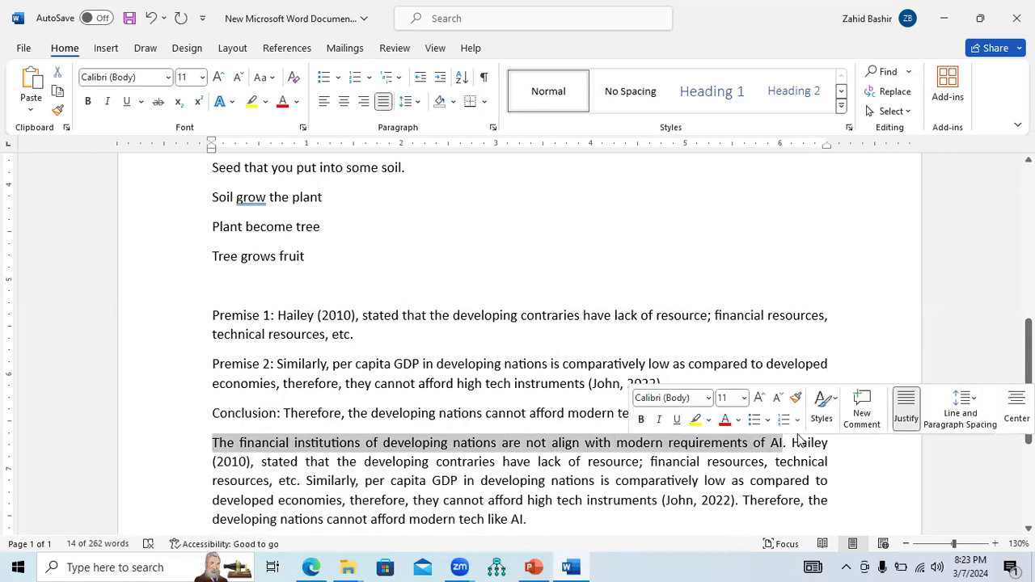
click(738, 420)
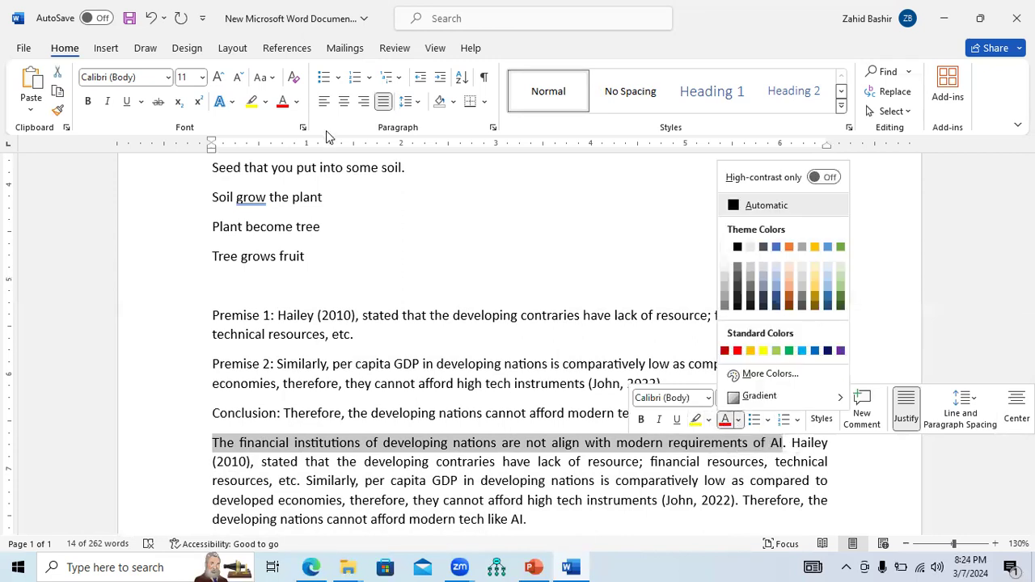
click(266, 103)
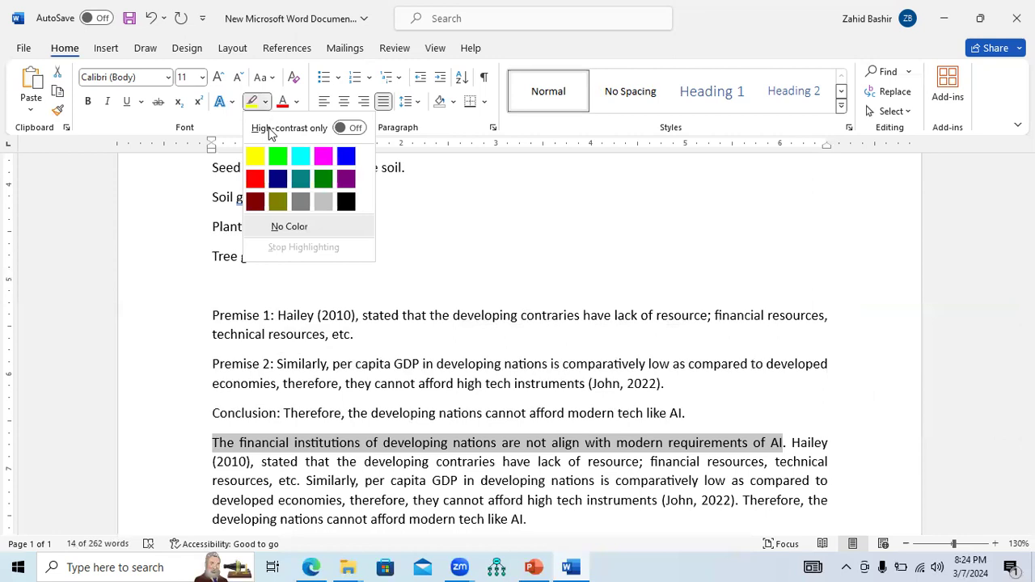
click(277, 155)
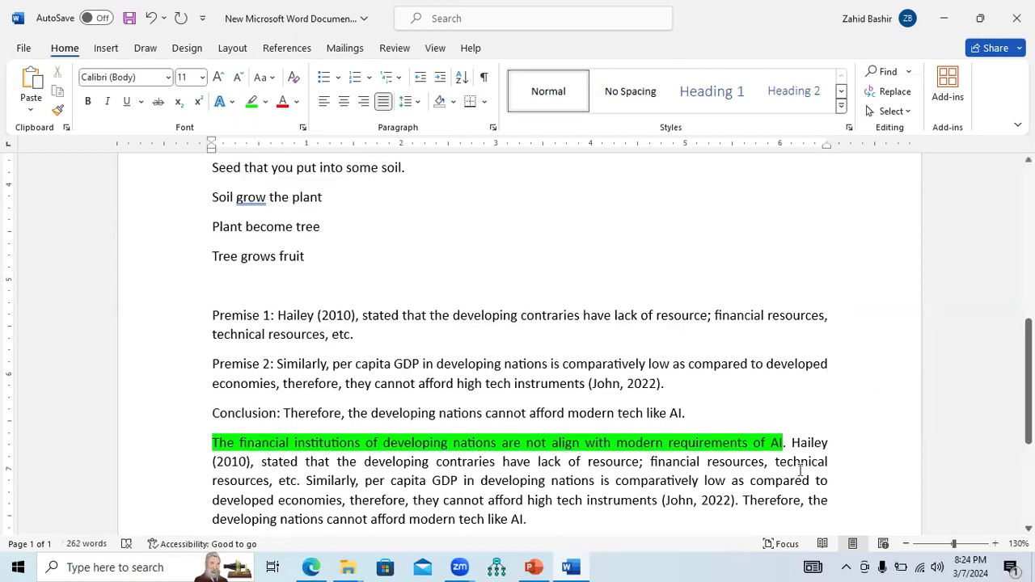
Highlight the Hailey and GDP premise sentences in the combined paragraph in turquoise
drag(791, 444, 739, 503)
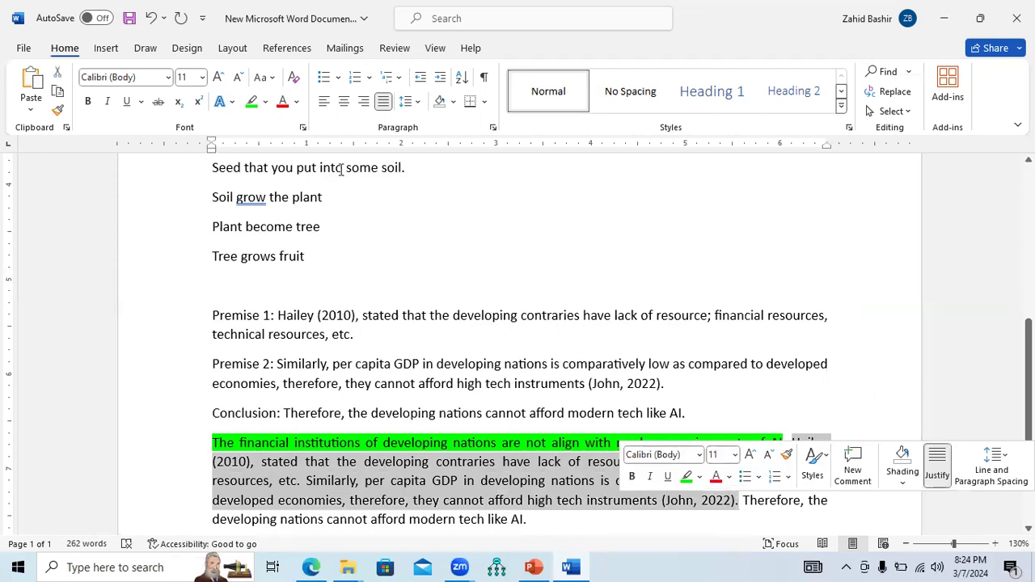
click(265, 103)
click(300, 158)
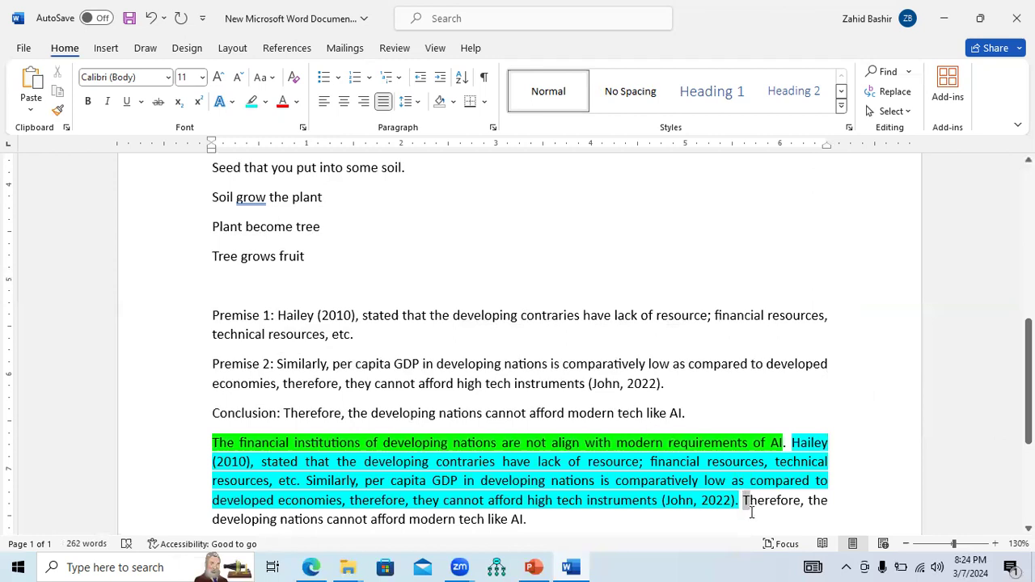
Highlight the closing "Therefore" conclusion sentence of the combined paragraph in yellow
drag(744, 501, 717, 520)
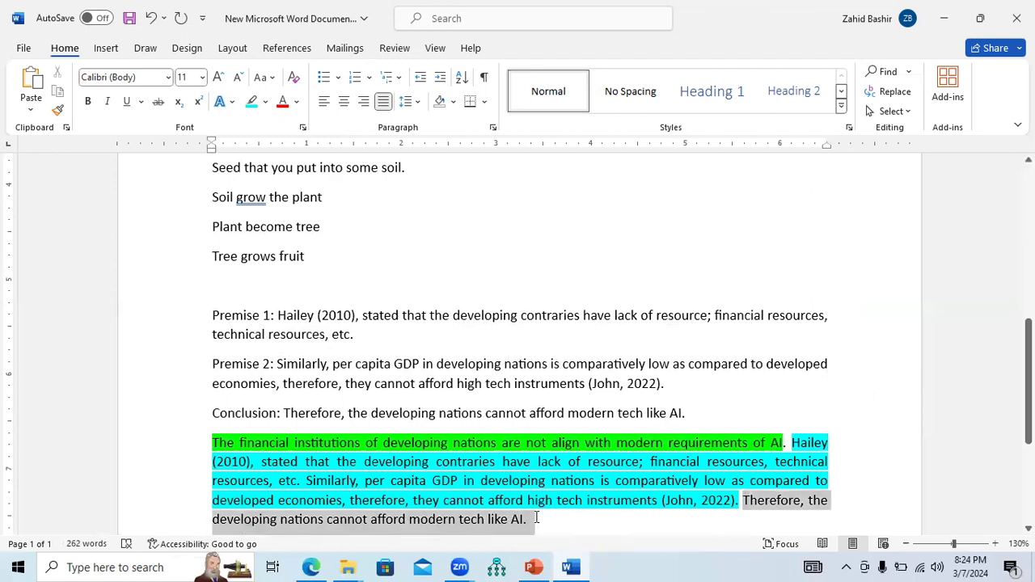
click(266, 103)
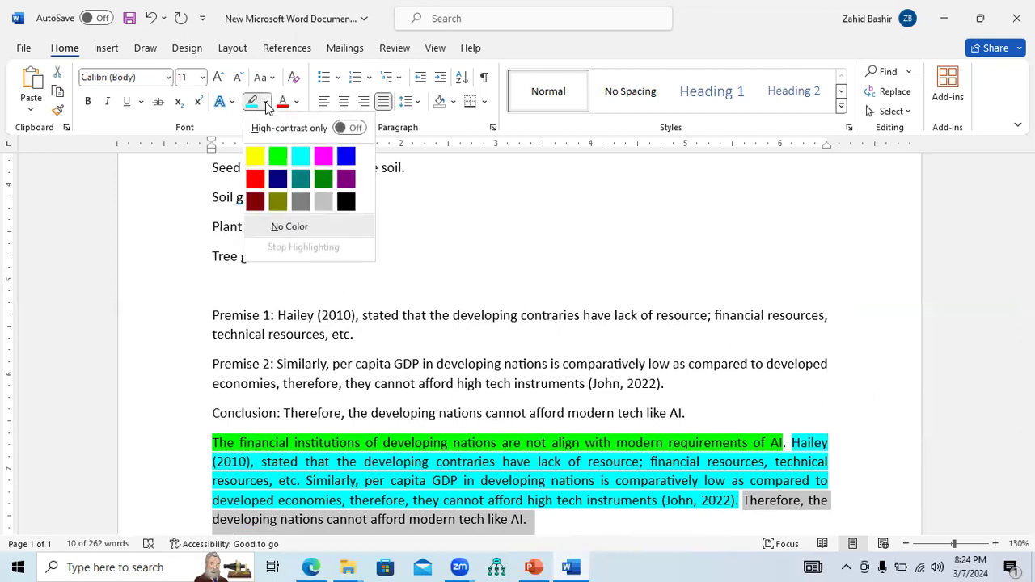
click(255, 156)
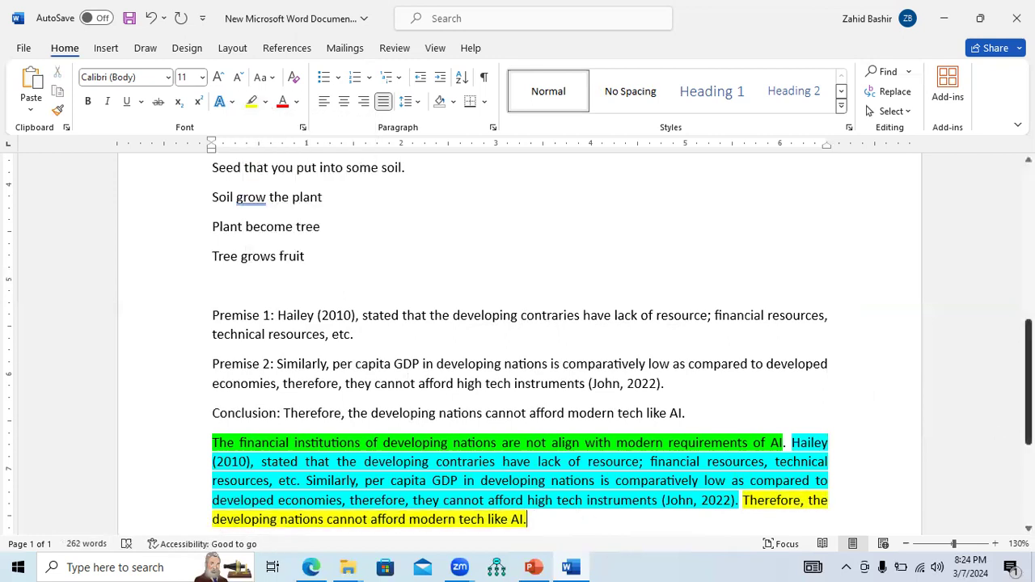
Switch to the PowerPoint presentation "Literature Review Method for Qualitative Research"
scroll(651, 425, down, 2)
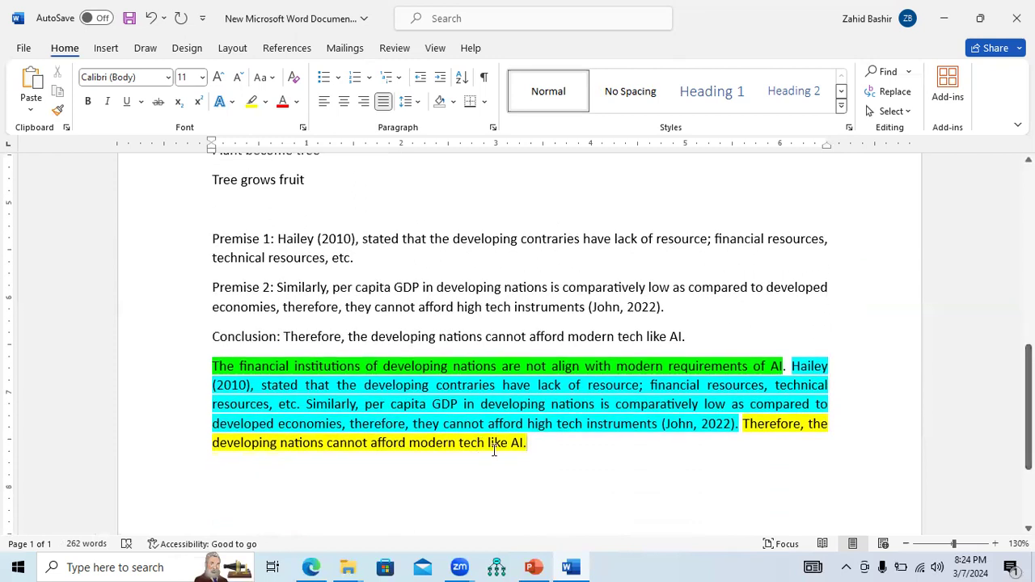
drag(212, 366, 741, 451)
drag(533, 449, 533, 449)
drag(215, 368, 788, 370)
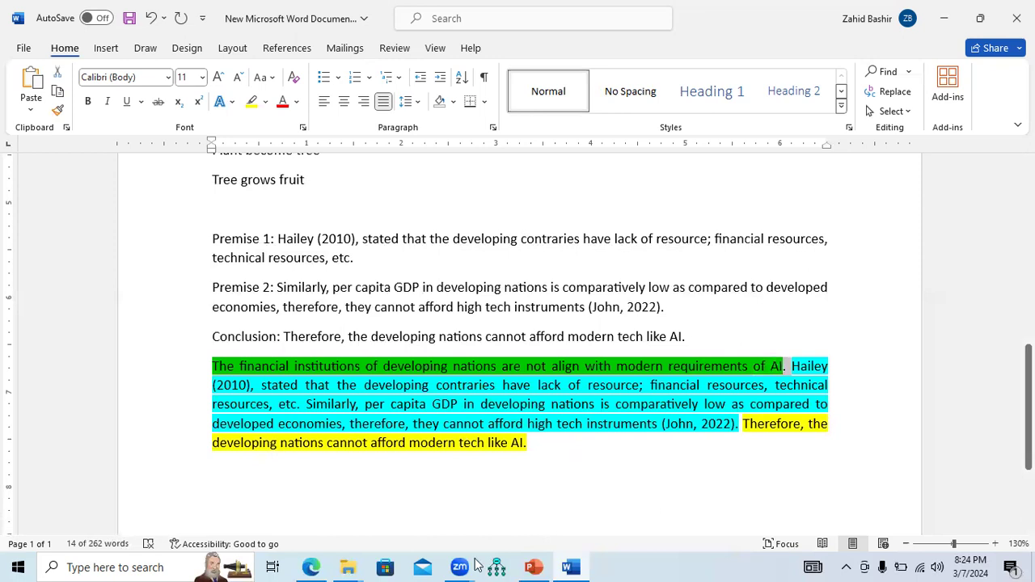
click(533, 567)
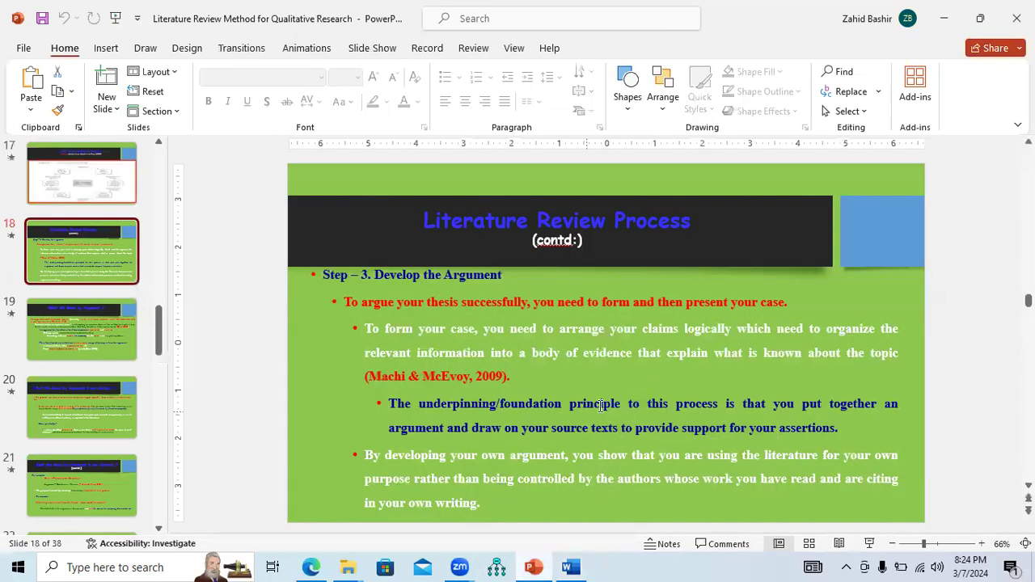
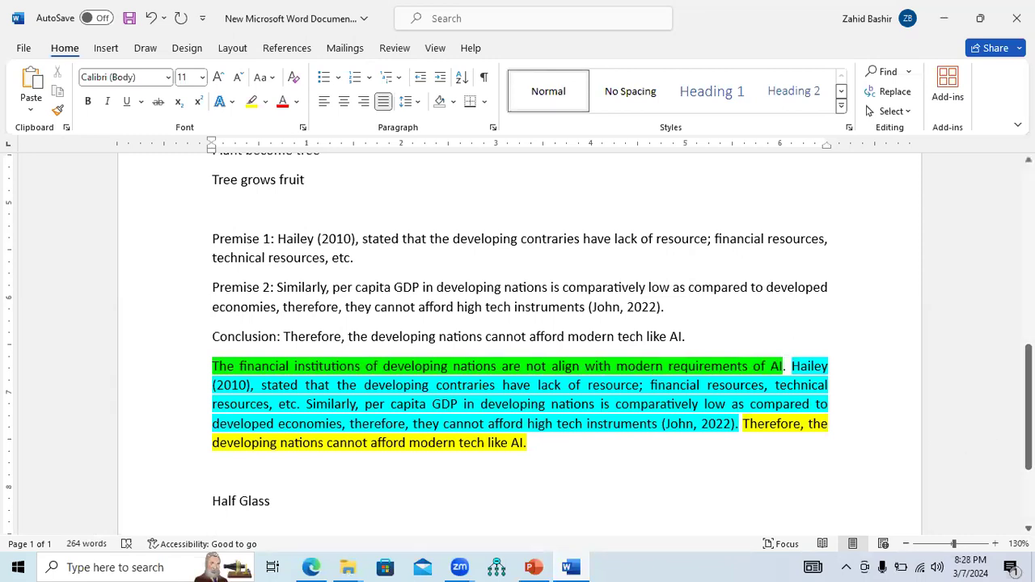
Under "Half Glass", add the lines "It is half empty" and "It is half filled" and select the second line
drag(1028, 443, 1029, 473)
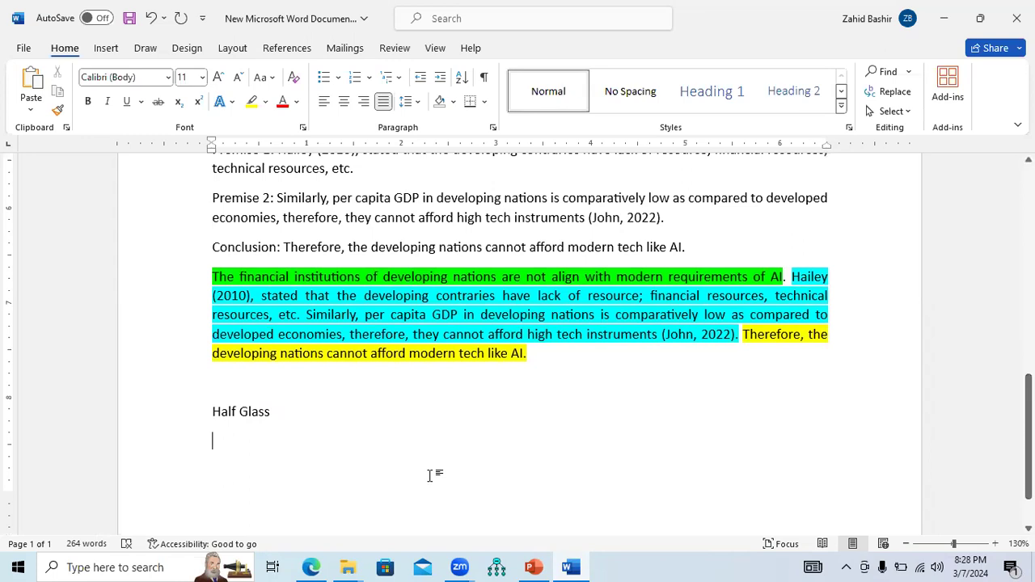
key(Return)
text(It is h)
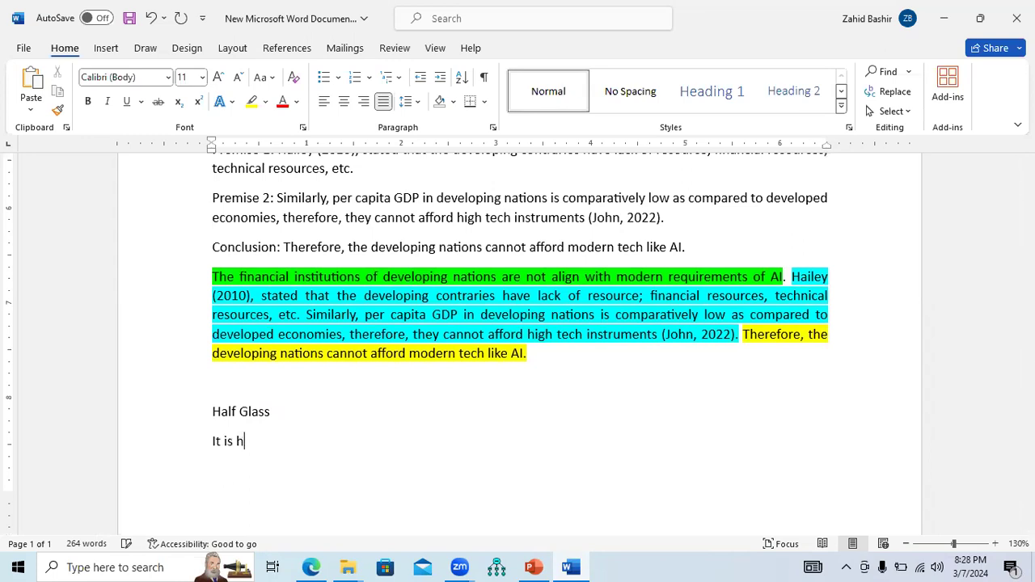
text(alf empty)
key(Return)
text(It is half filled)
key(Return)
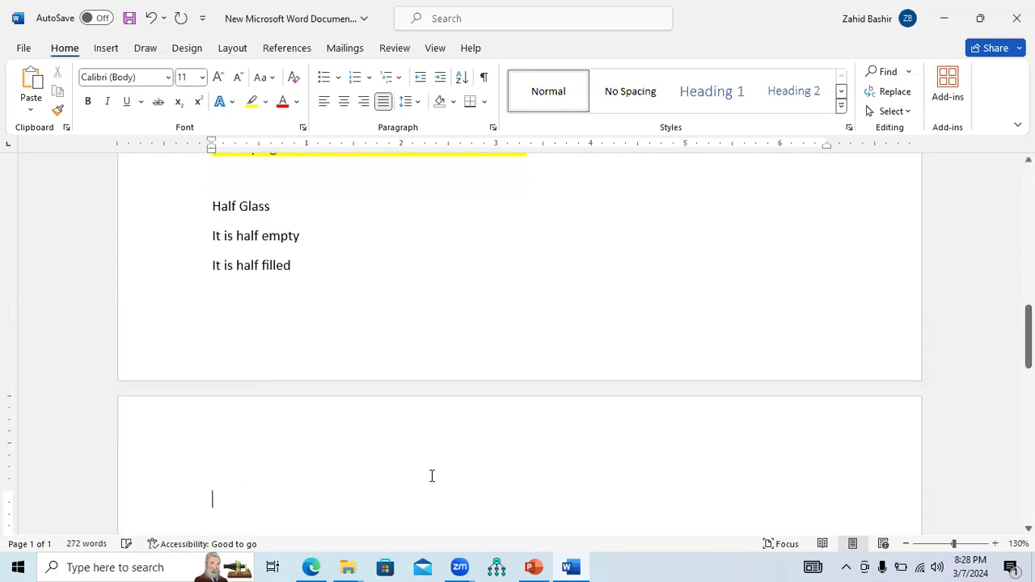
drag(309, 235, 216, 278)
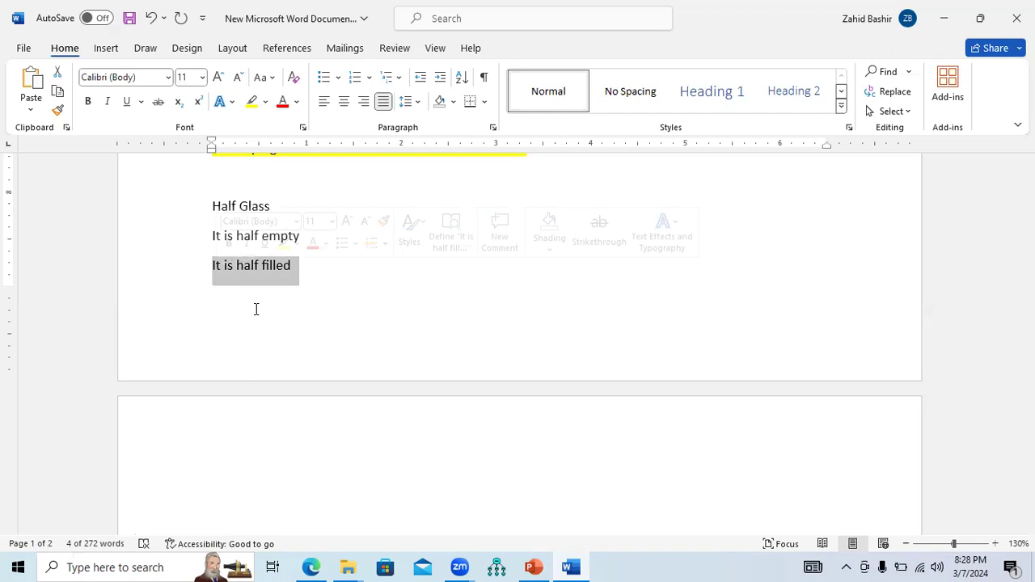
Switch to the presentation, run slide 19 "What We Mean by Argument…?" as a slide show and turn on the laser pointer
click(533, 567)
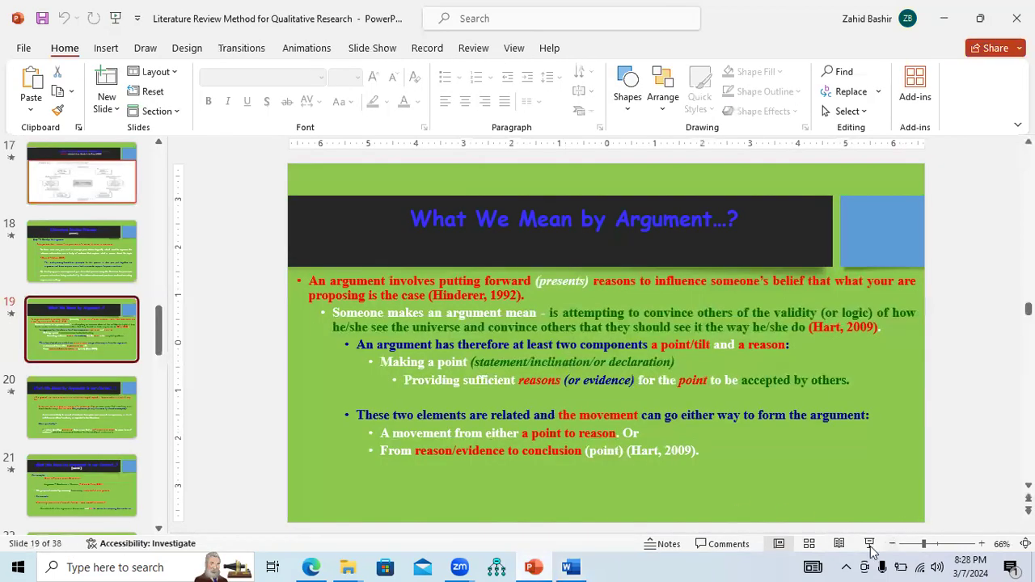
click(870, 544)
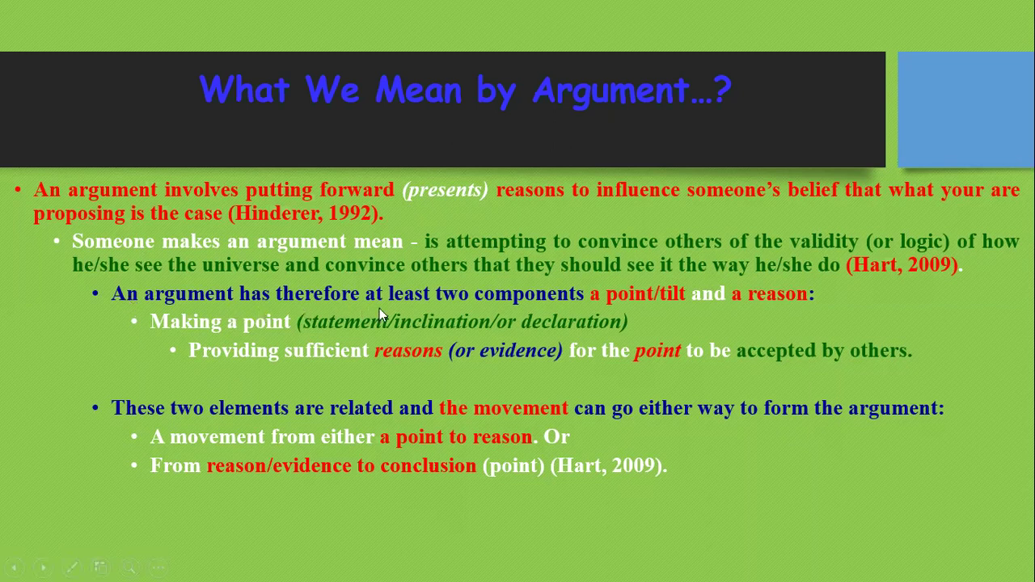
right_click(532, 297)
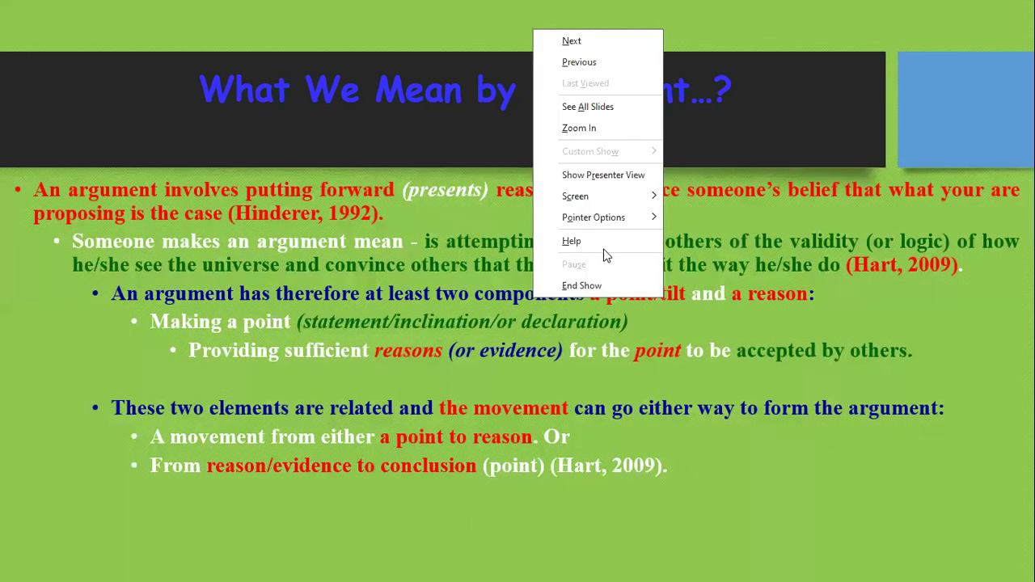
mouse_move(626, 217)
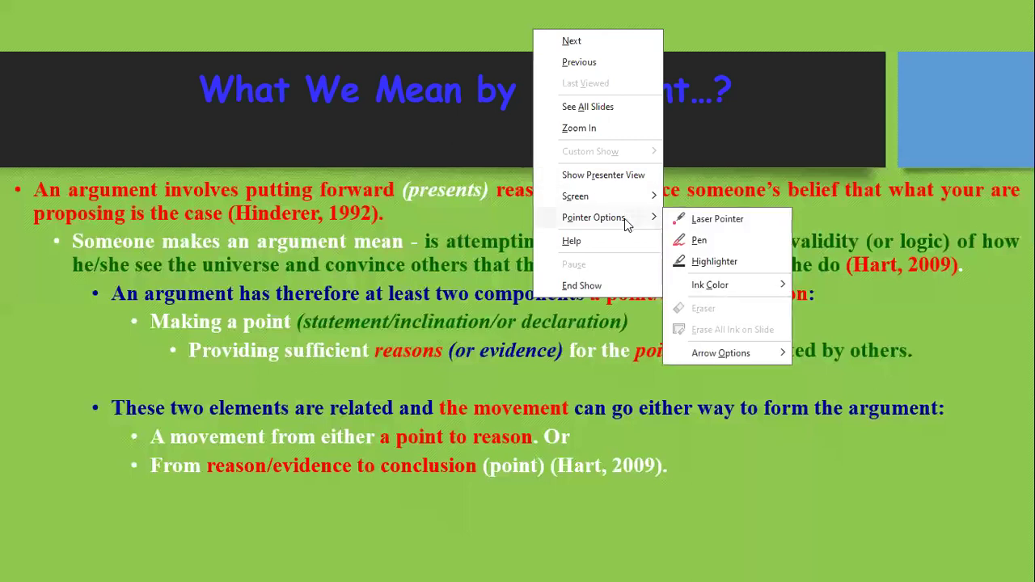
click(726, 223)
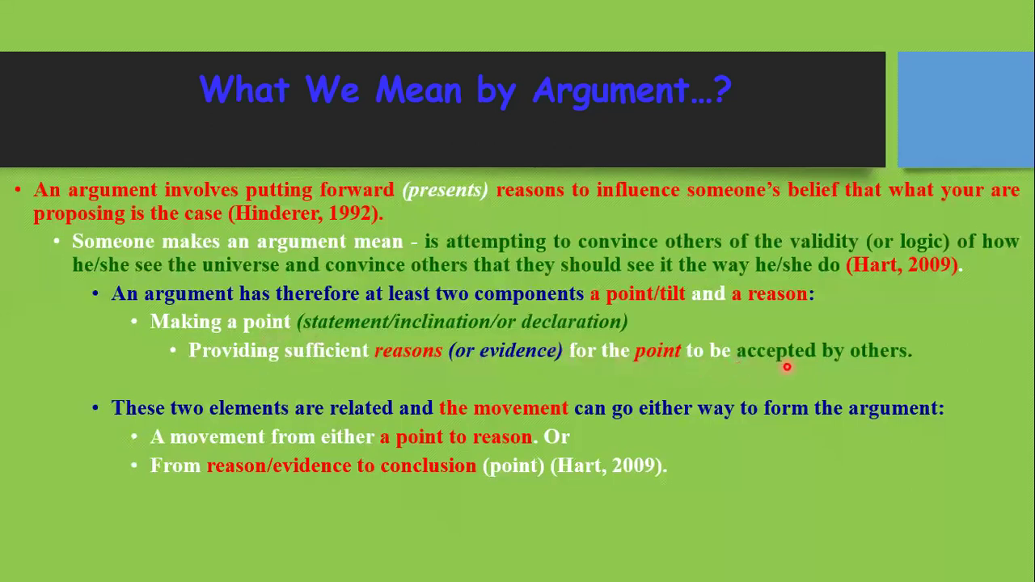
End the slide show and return to the Word document, selecting the opening and premise sentences of the colour-coded paragraph
right_click(544, 371)
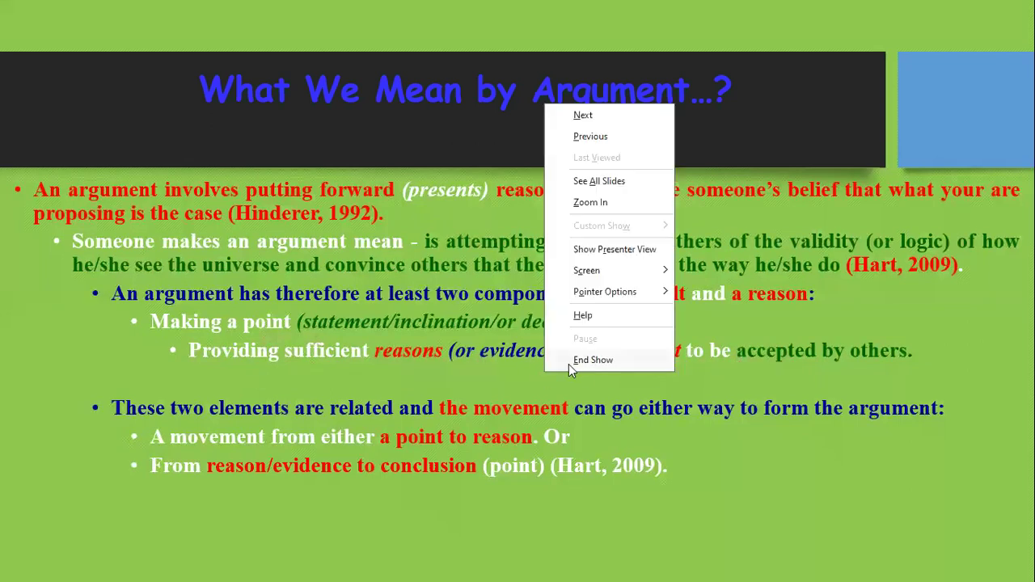
click(576, 362)
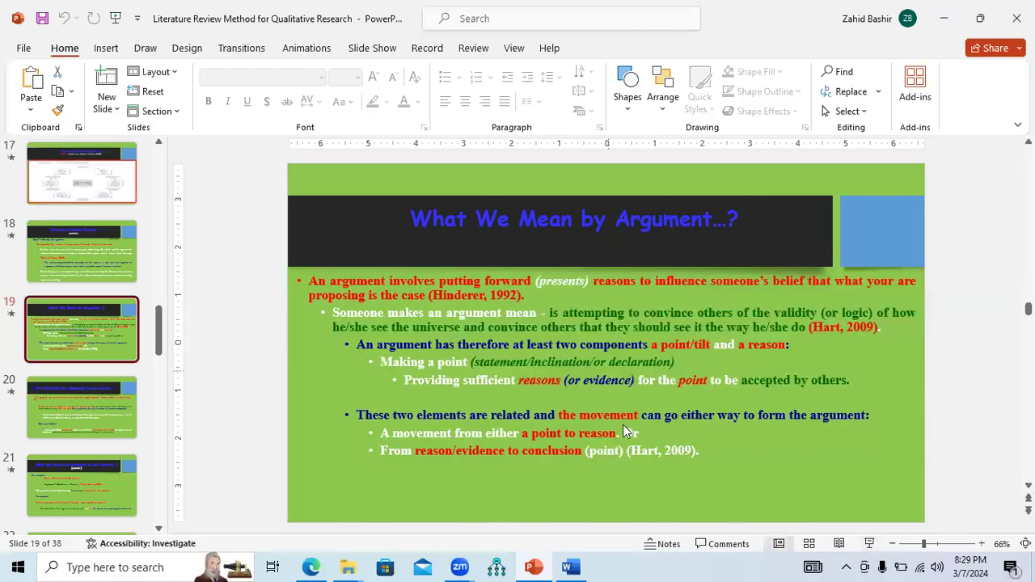
click(571, 567)
scroll(1028, 355, up, 5)
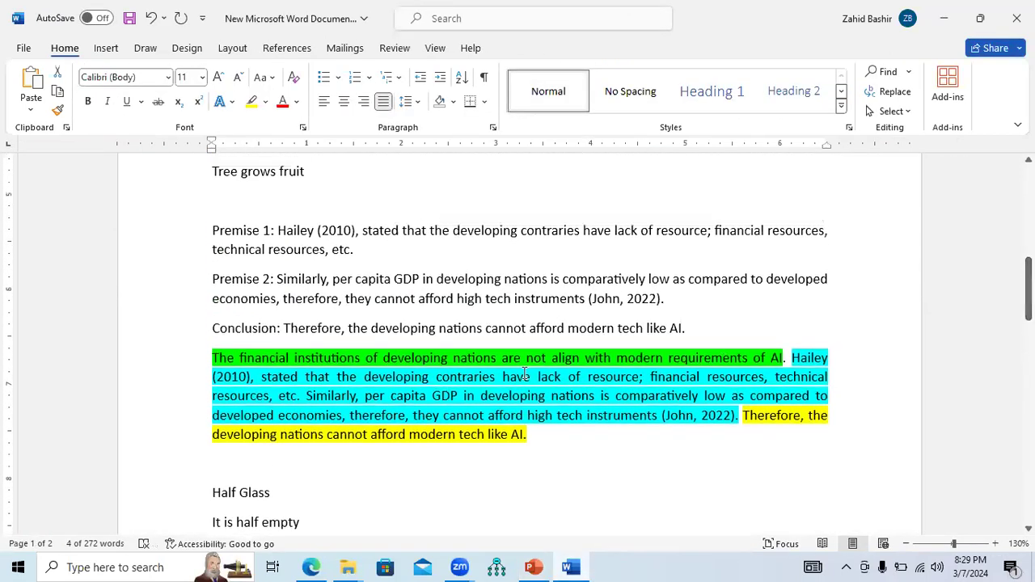
drag(215, 358, 737, 414)
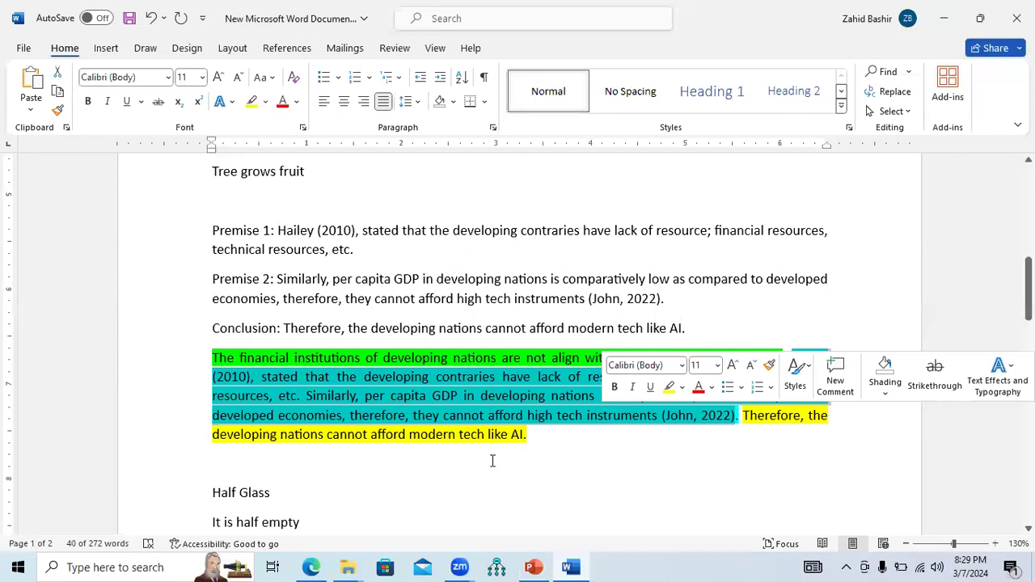
scroll(488, 325, down, 5)
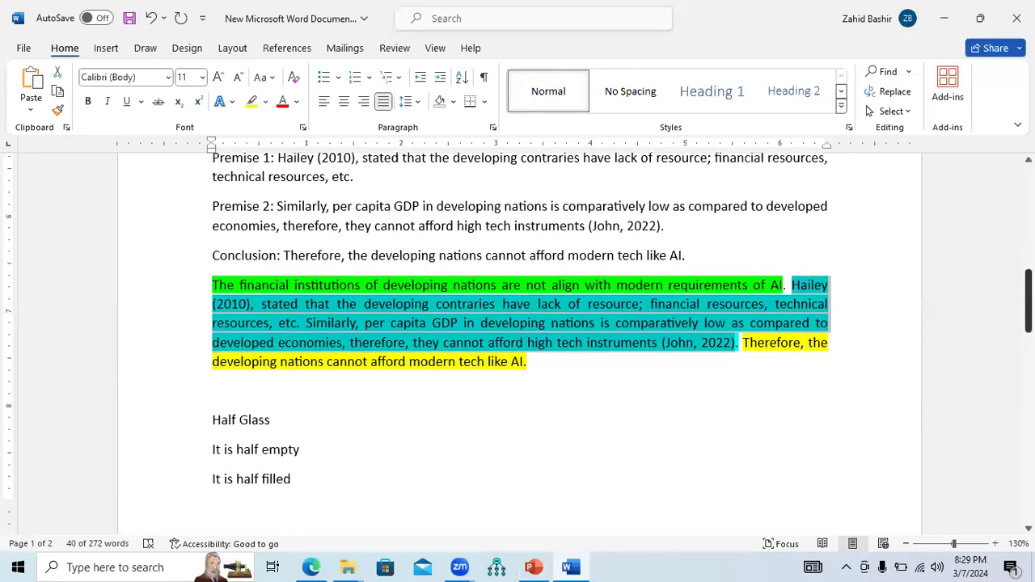
On the new page, write "Your friend is no more. Evidence 1: ........." as a claim with a placeholder
click(316, 393)
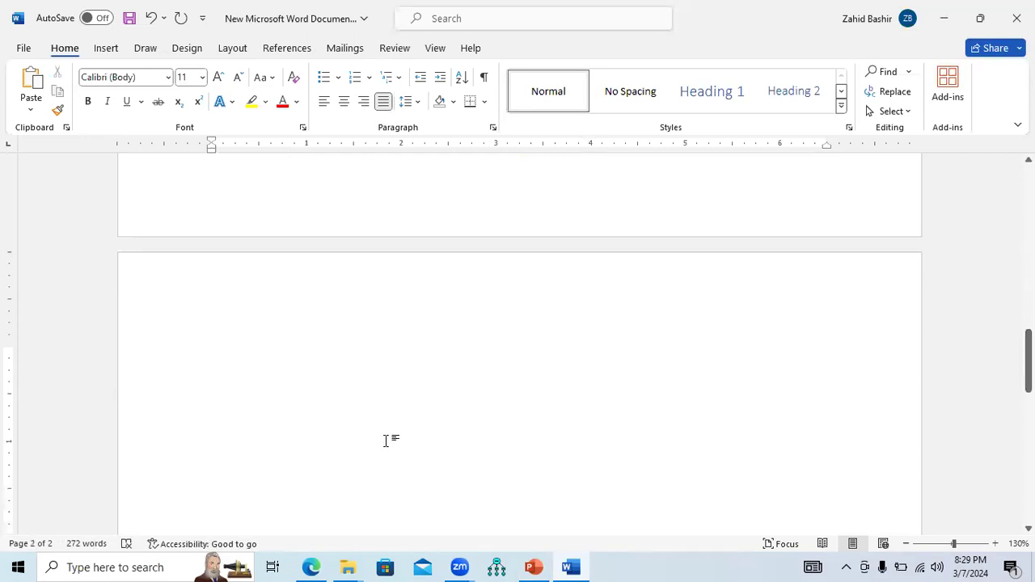
text(Th)
key(BackSpace)
key(BackSpace)
text(Your friend is no more.)
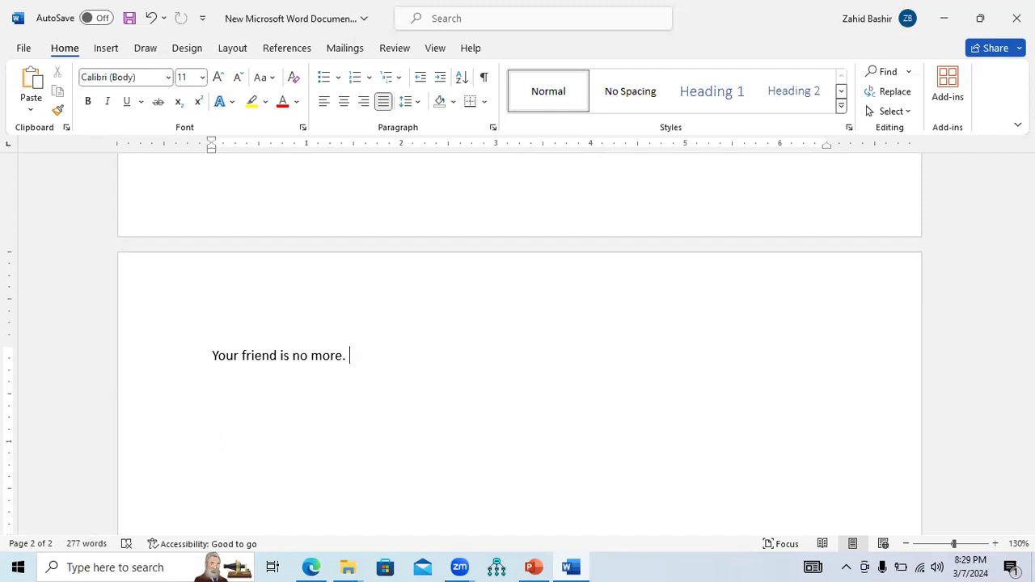
text(Evidence 1: )
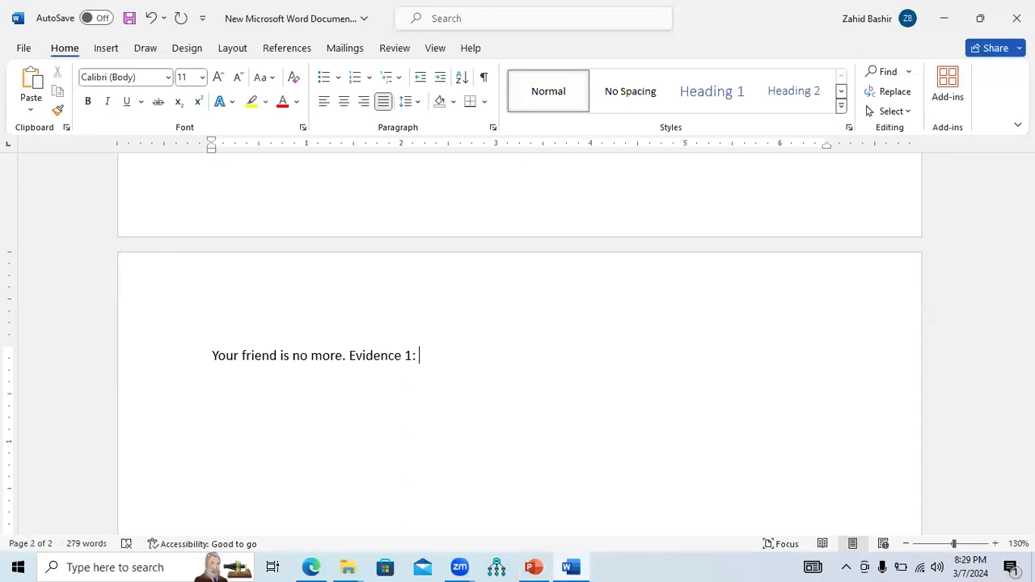
text(.........)
Add a second line "Evidence 2:....................." with a dotted placeholder
key(Return)
text(Evidence:)
key(BackSpace)
key(BackSpace)
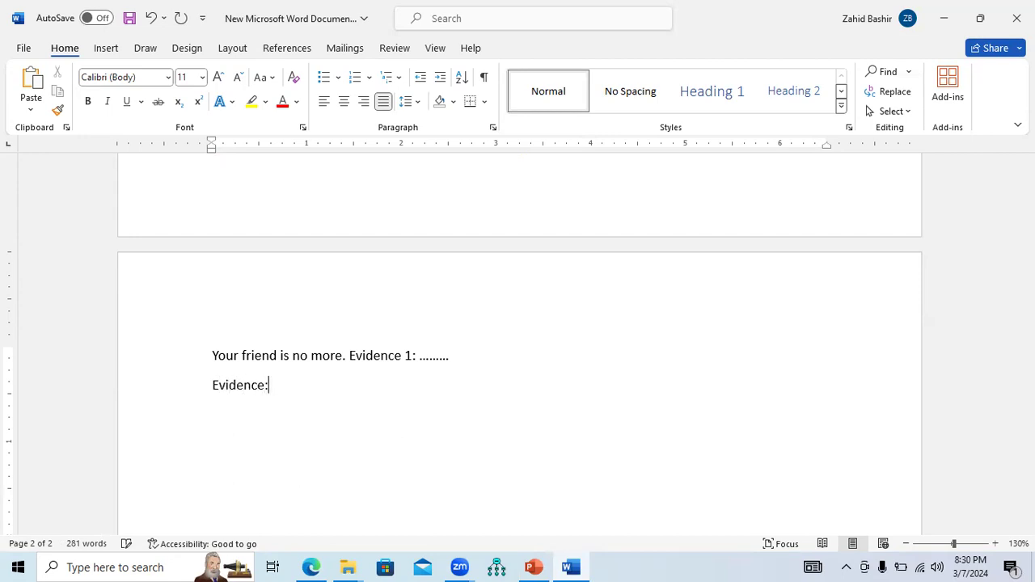
text(2:........................)
Add a closing line "Therefore. The Friend is actually no more."
key(Return)
text(Therefor)
text(e. The )
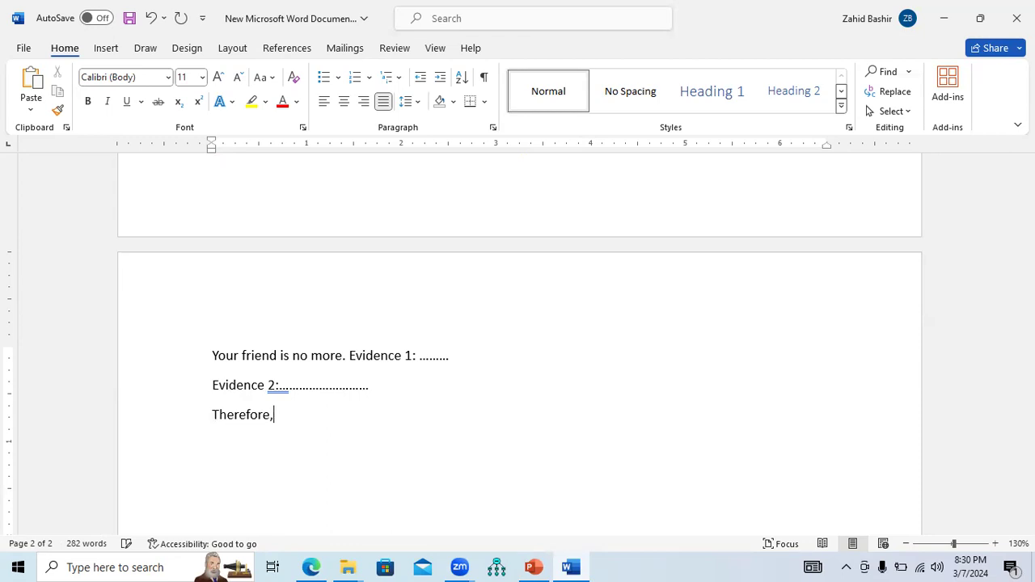
text(Friend is actually no more.)
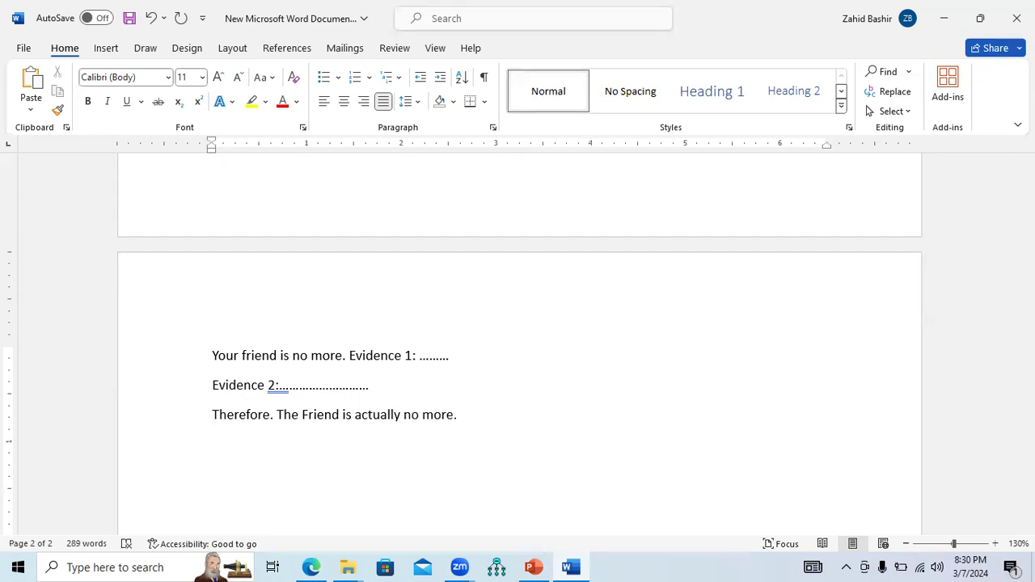
Select the claim and evidence lines, then switch to the presentation and restart the slide show on slide 19
drag(213, 357, 449, 356)
drag(212, 385, 416, 388)
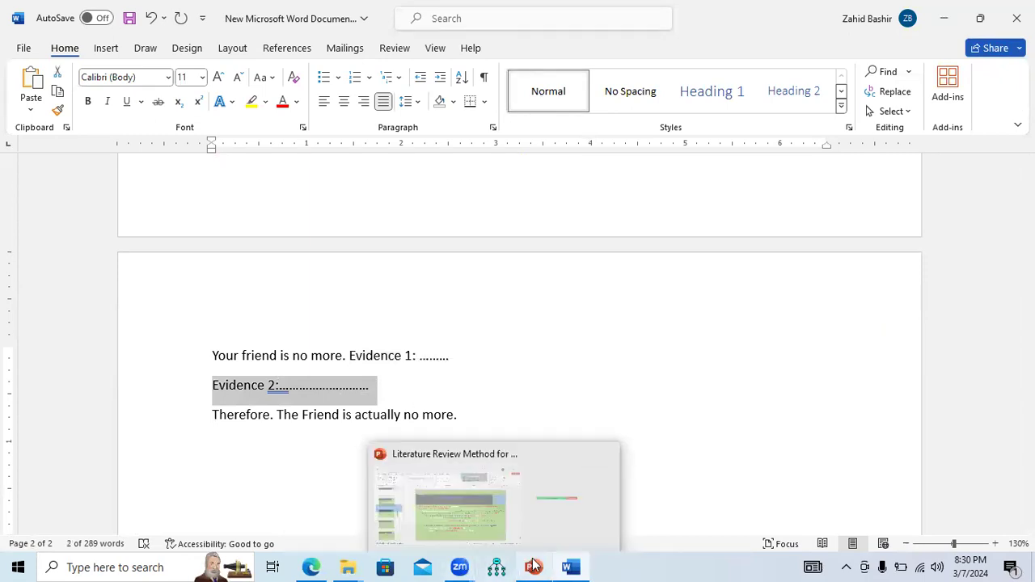
click(534, 566)
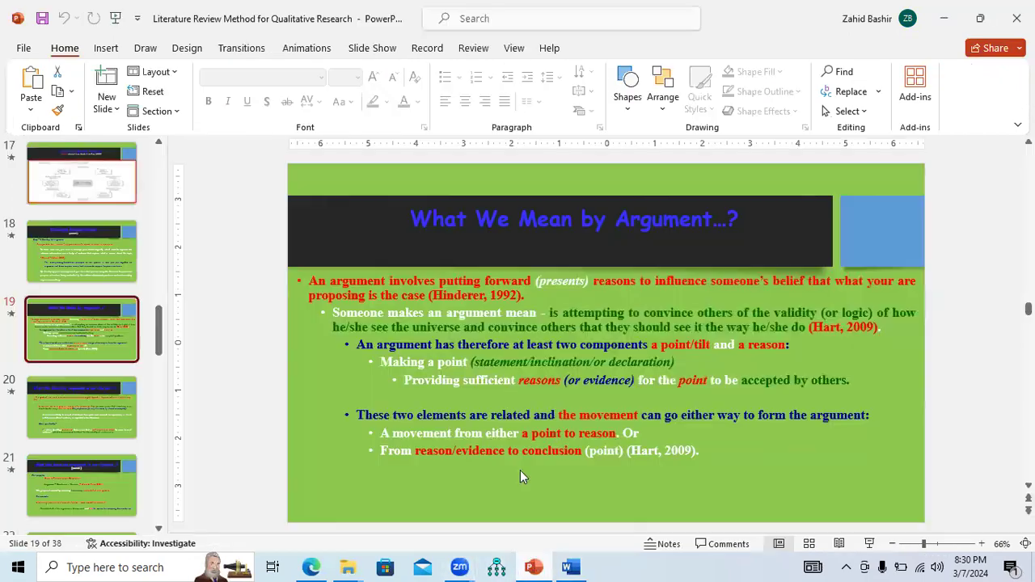
click(869, 544)
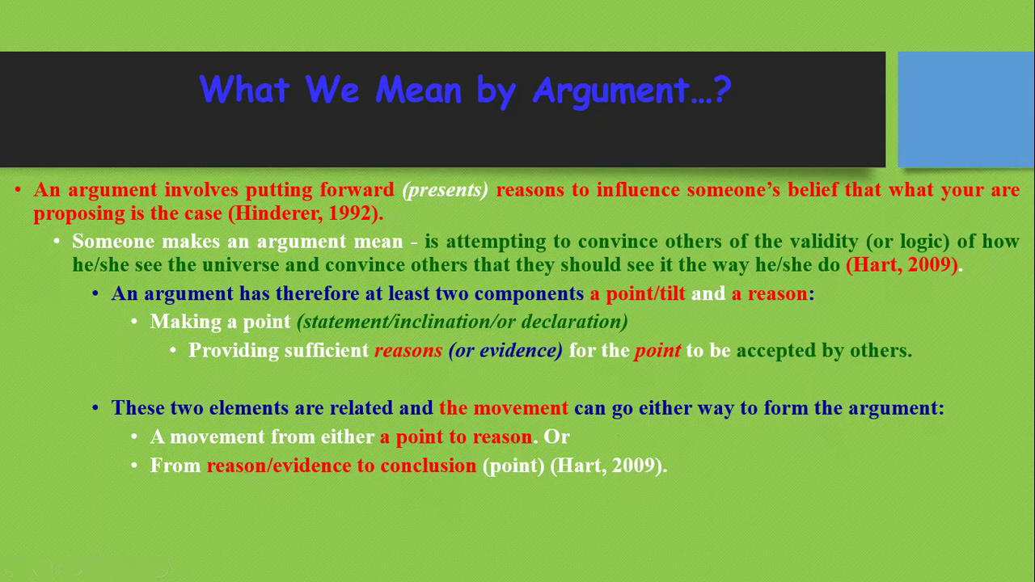
End the slide show and go back to the colour-coded paragraph in the Word document
right_click(437, 469)
click(470, 458)
click(570, 567)
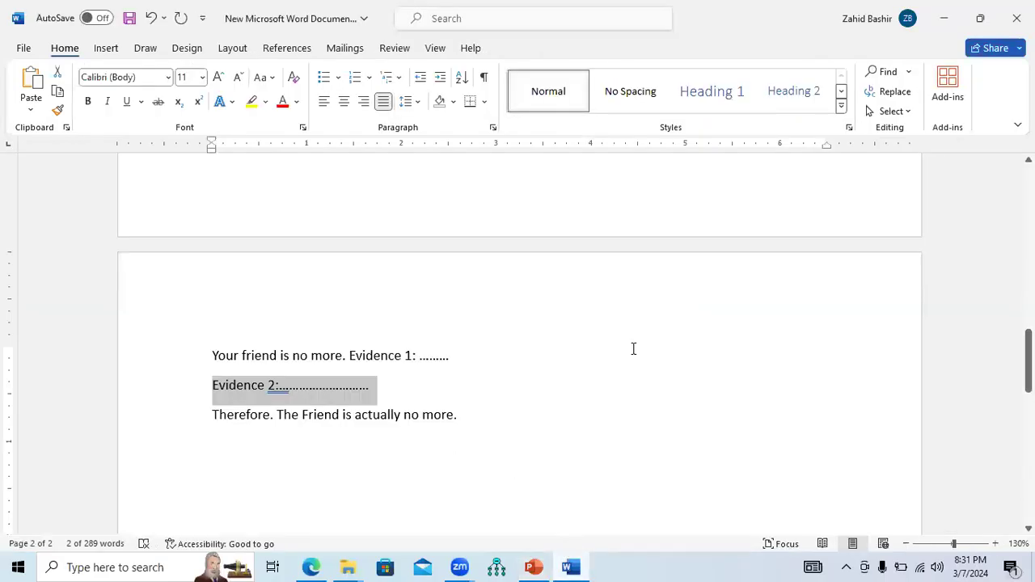
scroll(825, 314, up, 10)
scroll(825, 314, down, 3)
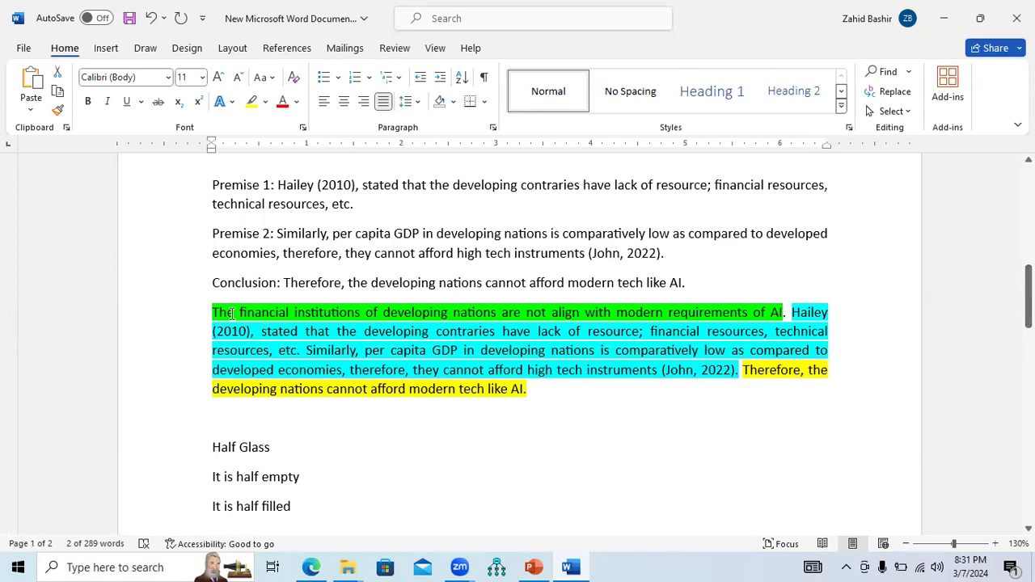
Select the opening, premise and conclusion sentences of the colour-coded paragraph in turn to review them
drag(217, 312, 790, 312)
click(793, 331)
drag(748, 369, 736, 374)
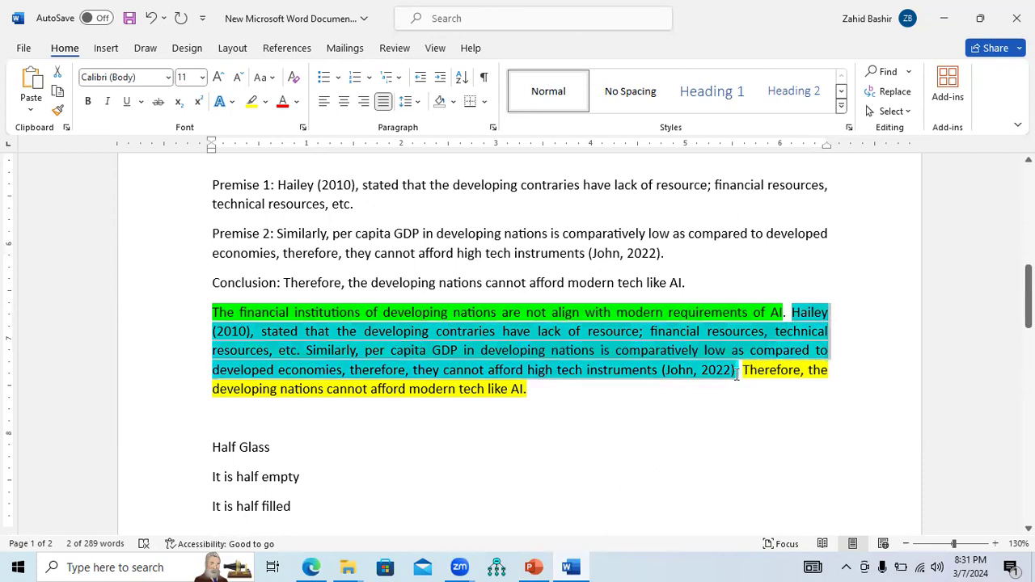
click(769, 411)
drag(791, 313, 761, 390)
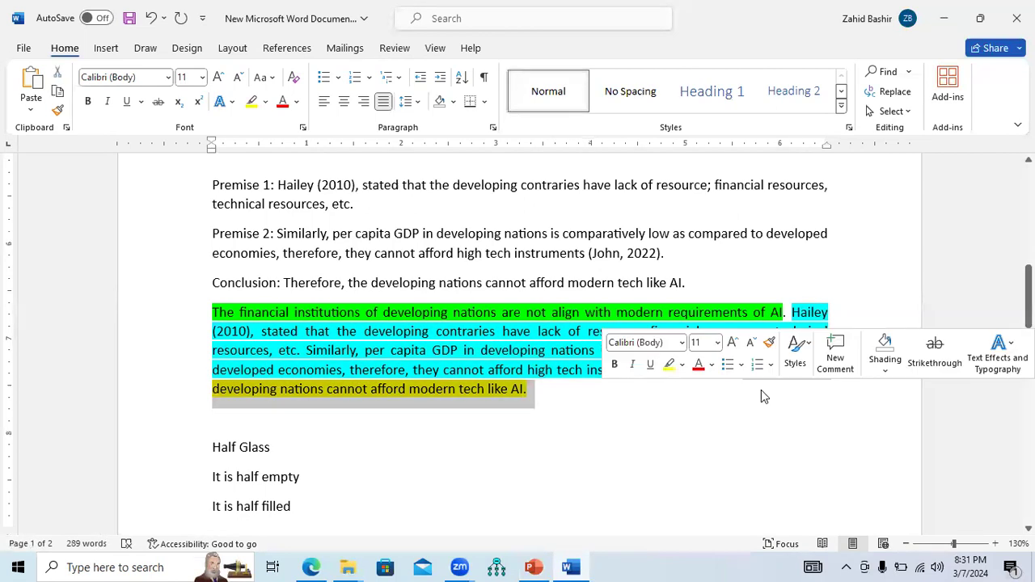
click(657, 413)
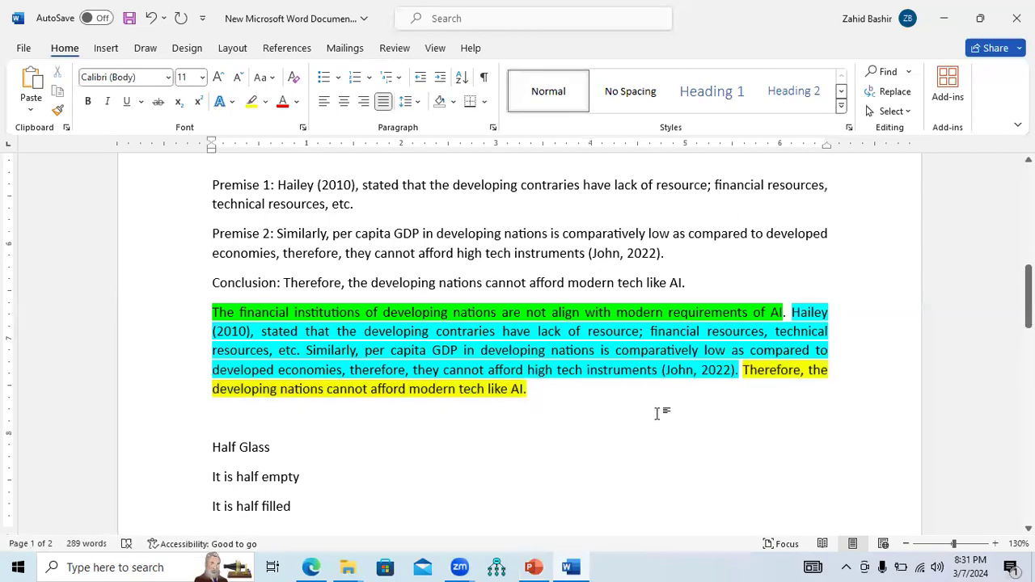
Present the next slide "What We Mean by Argument in our Context…?" in the slide show with the laser pointer
click(534, 567)
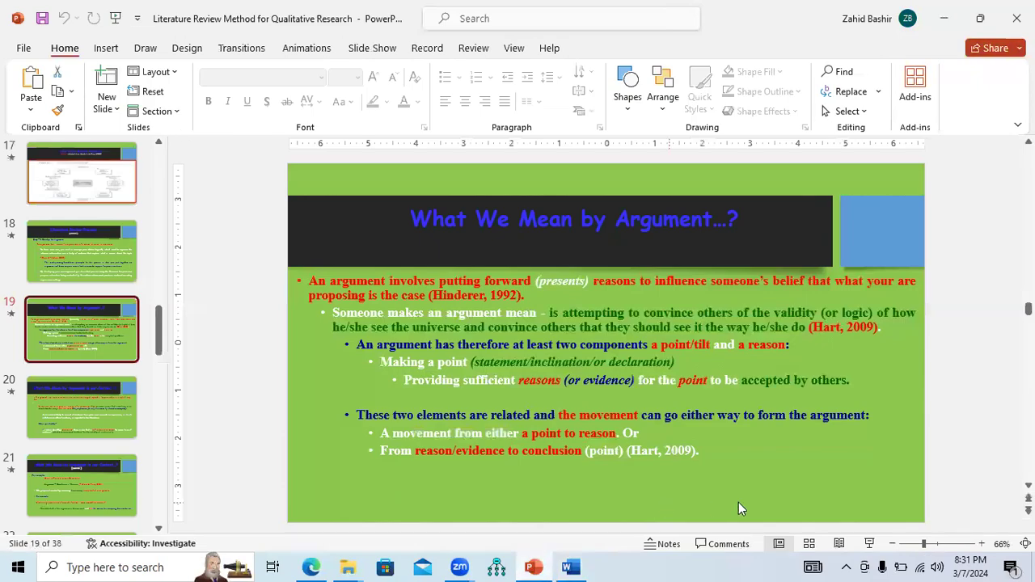
click(870, 543)
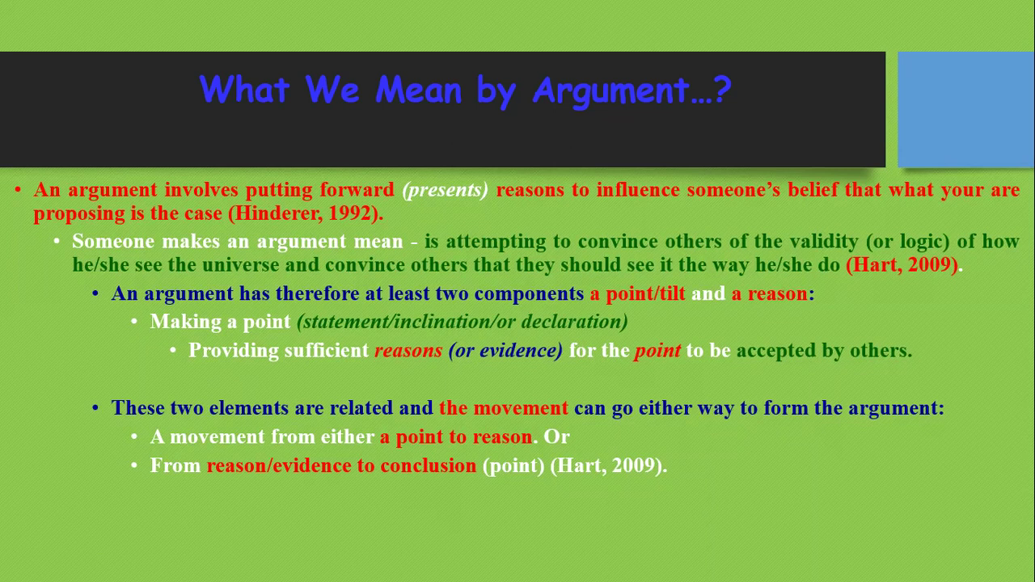
key(Right)
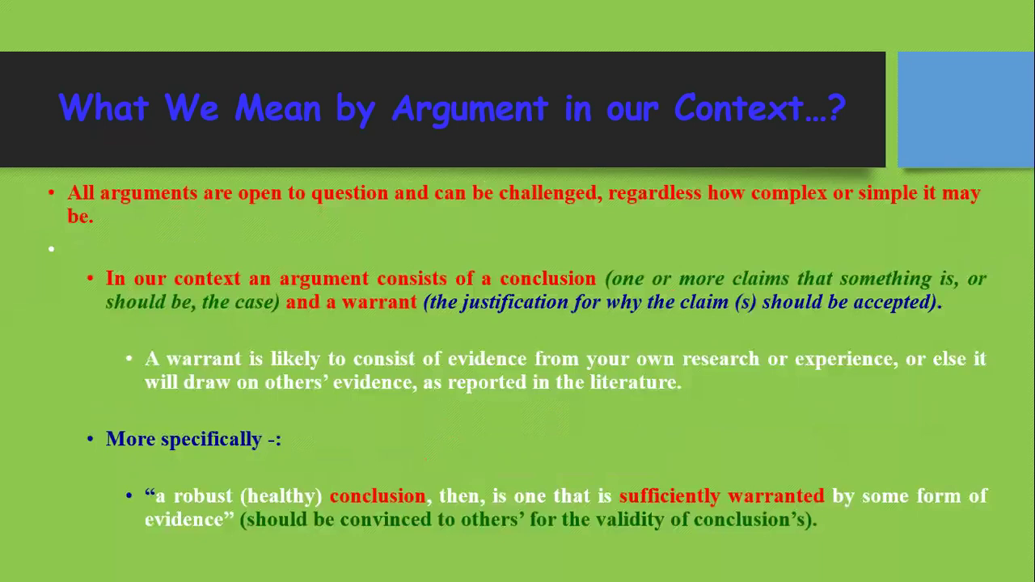
right_click(352, 271)
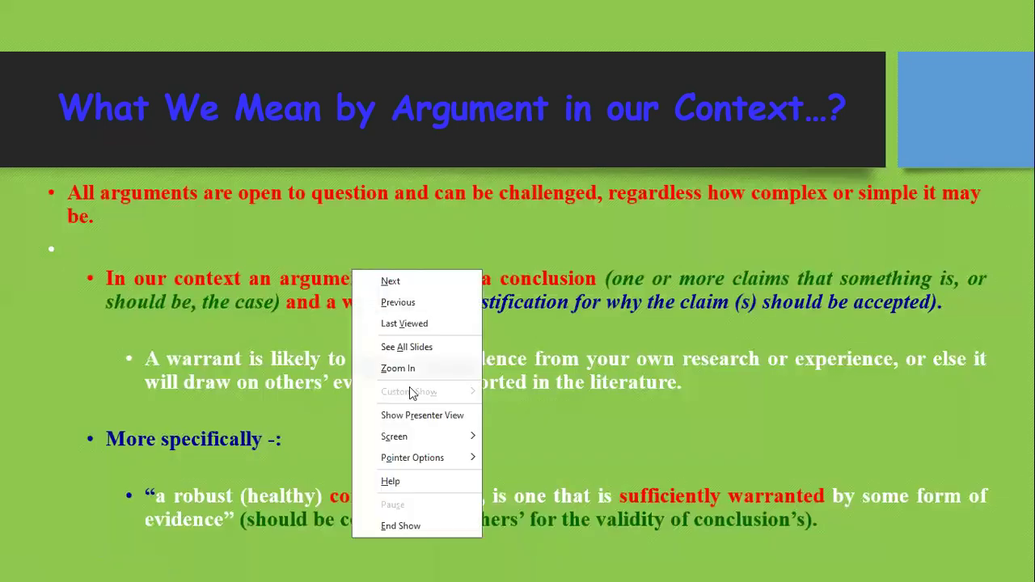
mouse_move(433, 459)
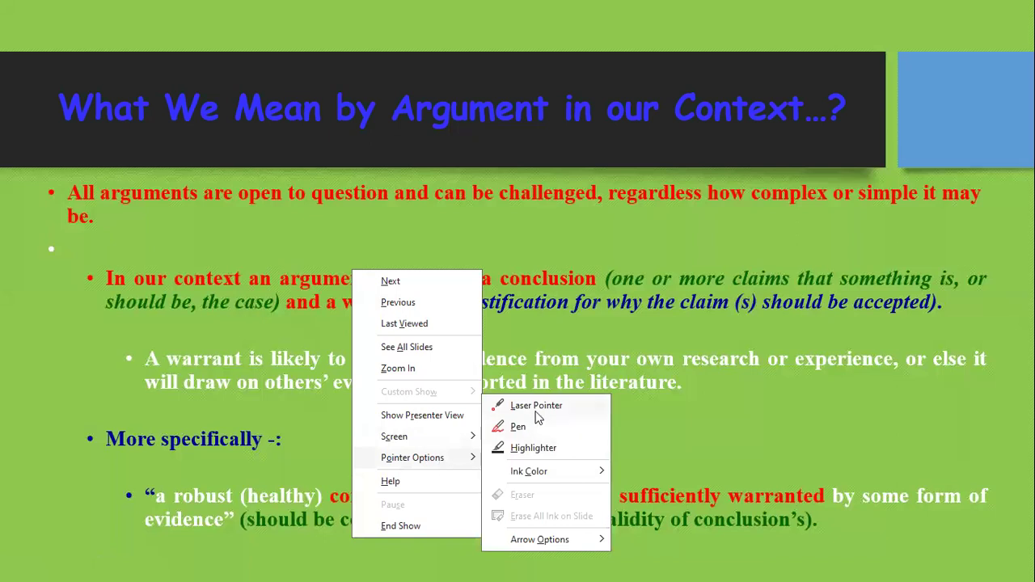
click(536, 406)
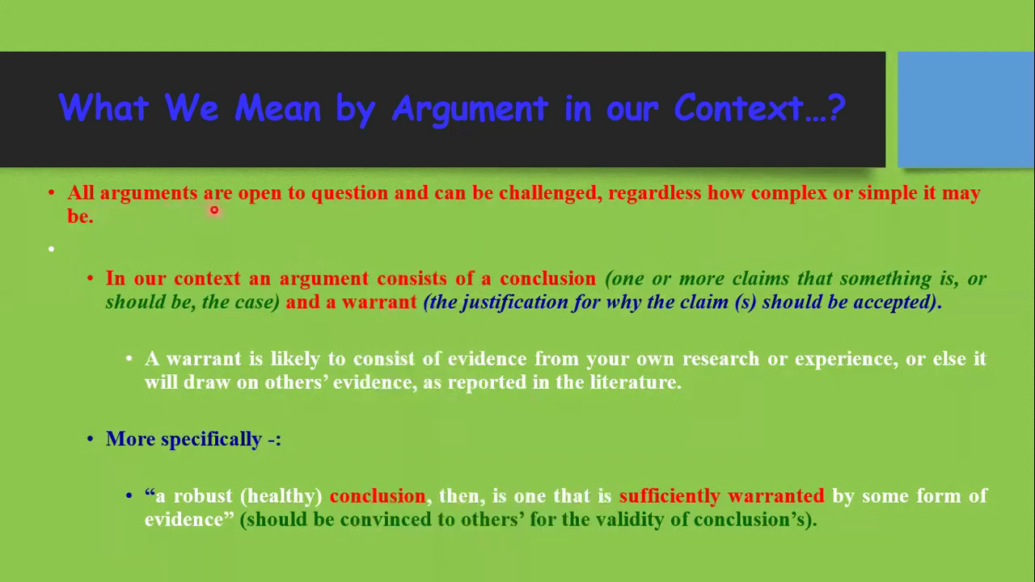
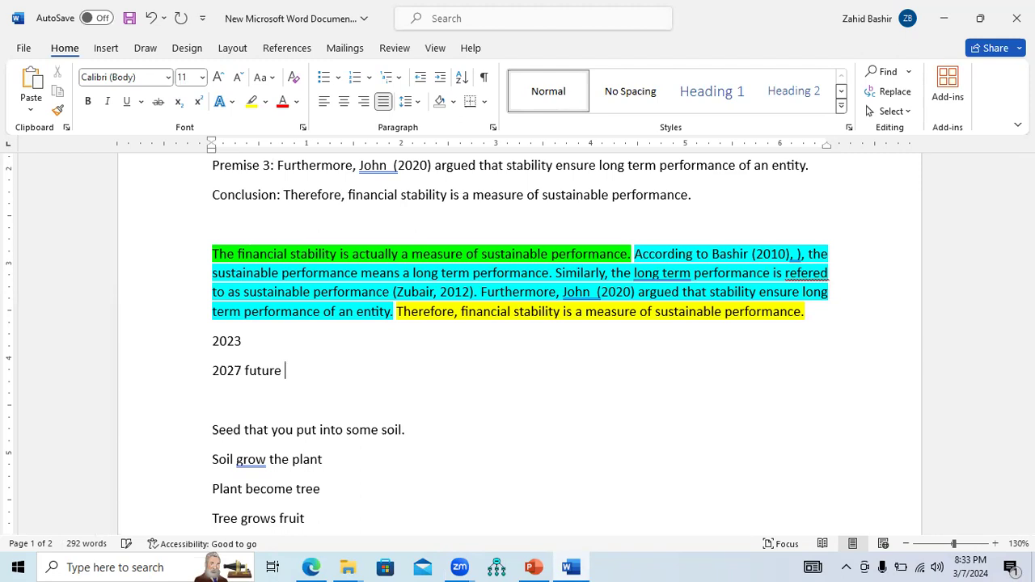
Complete the "2027 future" line so it reads "2027 future research......................he can challenge my claim."
text(......................he can cha)
key(BackSpace)
text(han)
key(BackSpace)
text(cha)
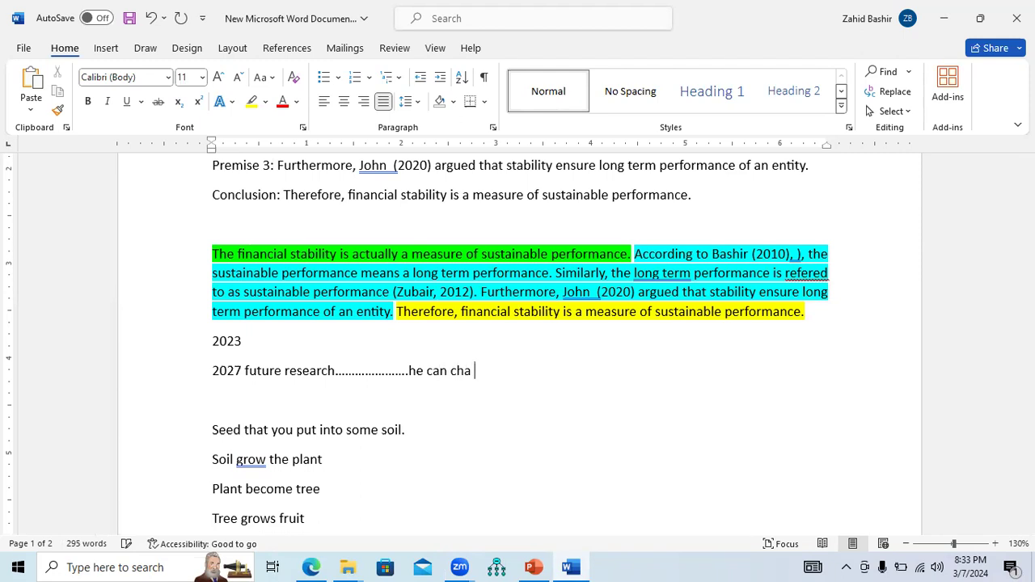
text(llenge my claim.)
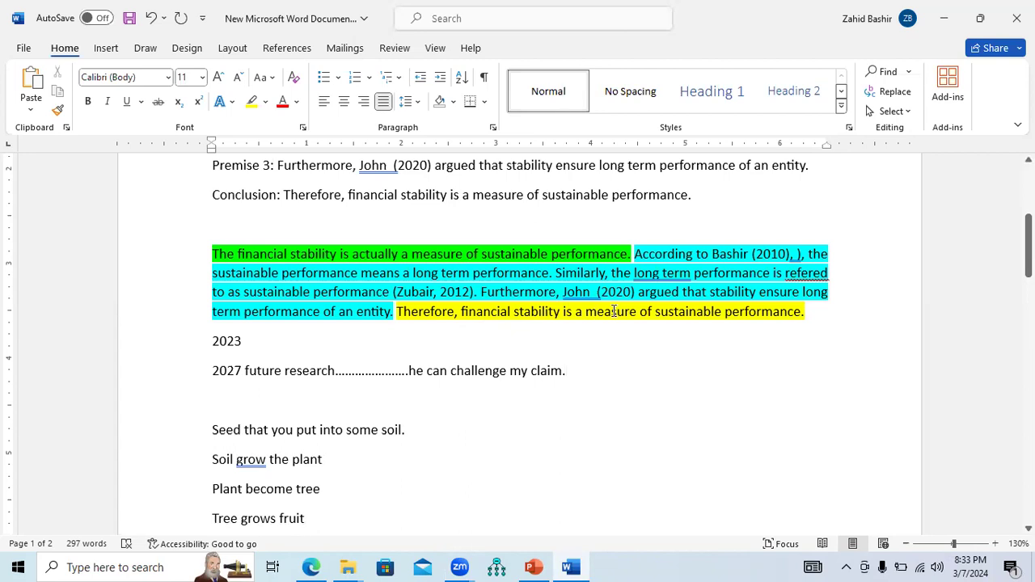
Add a new line "Premise 1: According to Bashir (2023), The financial stability is a measure of performance."
drag(808, 316, 253, 267)
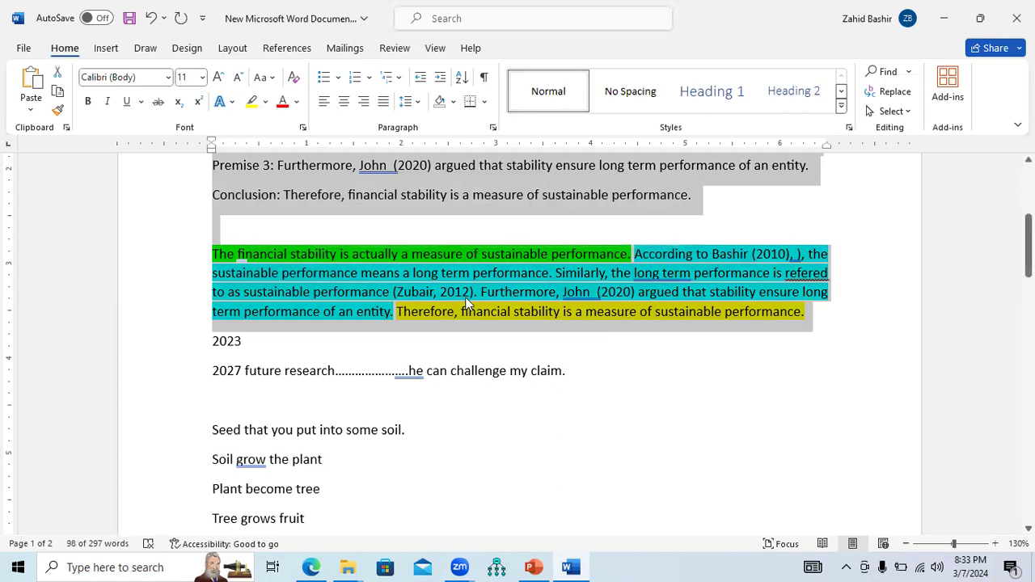
click(579, 371)
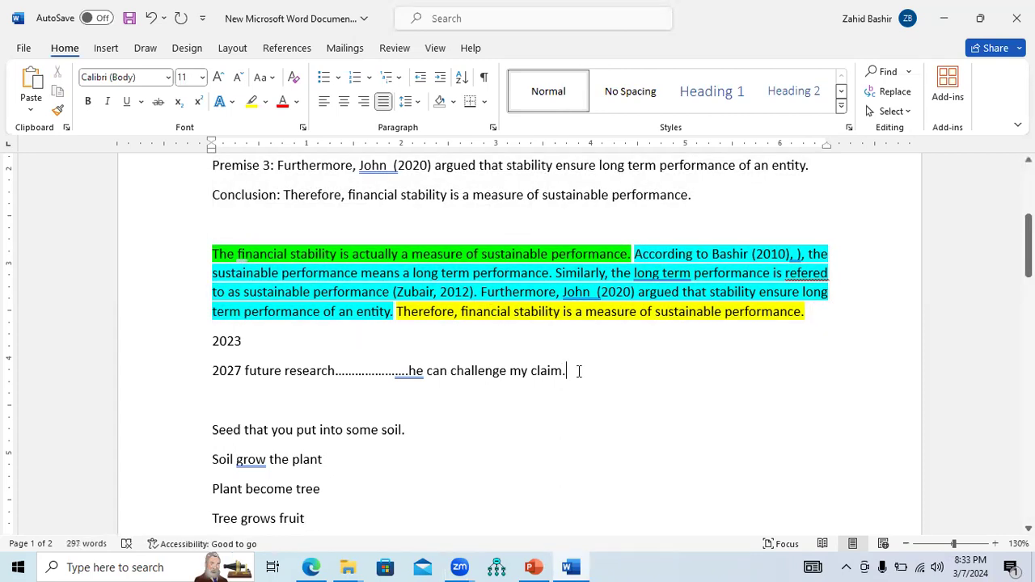
key(Return)
text(Premise)
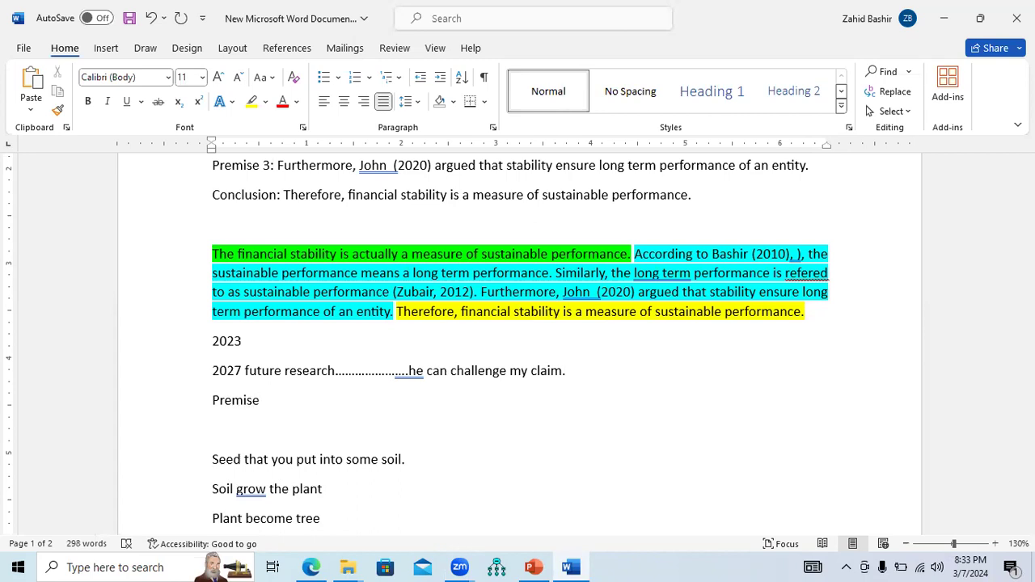
text( 1: According to Bashir (2023)
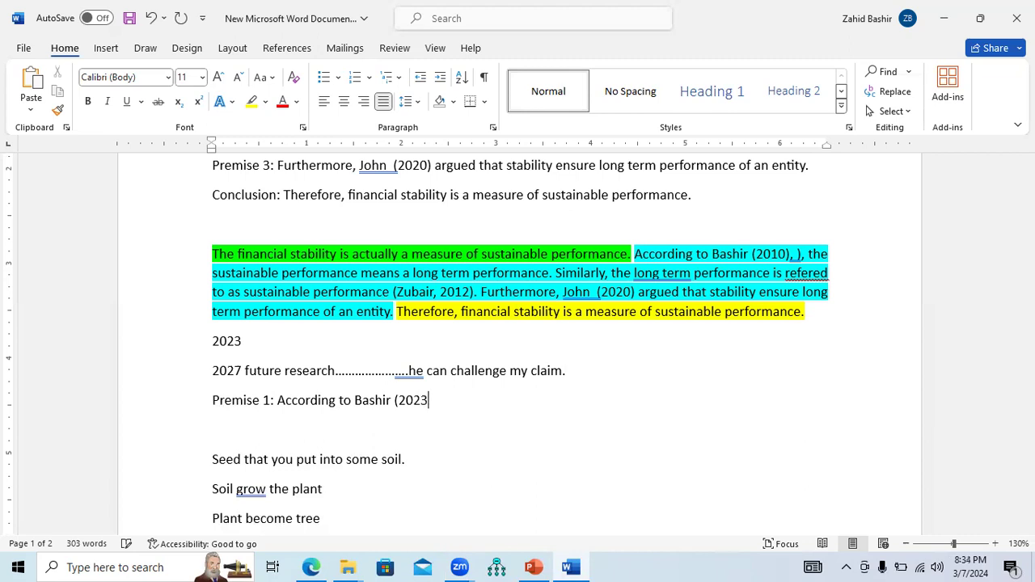
text(), The financial stability is a measure of performance.)
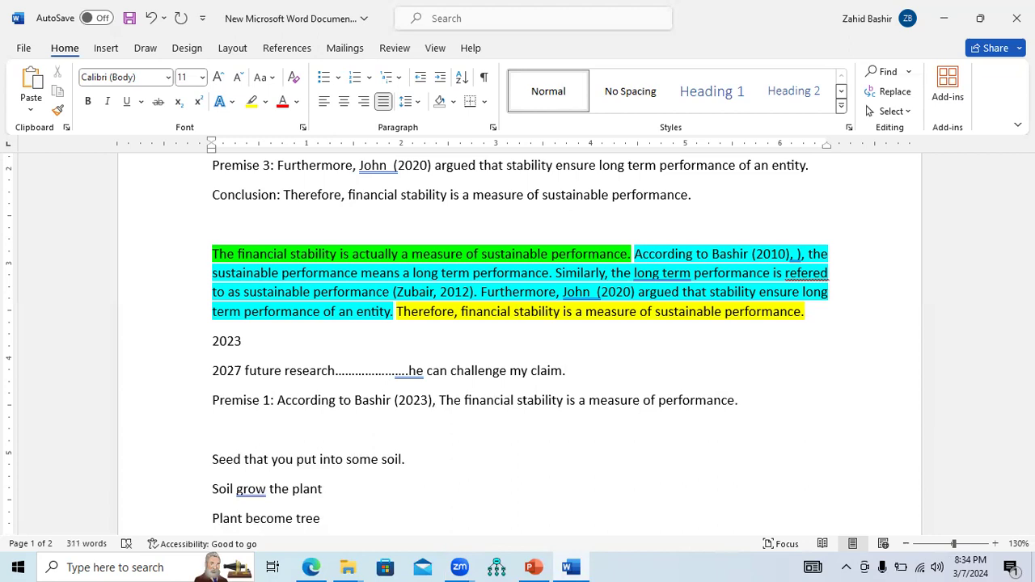
text( Pre)
Add "Premise 2: However, According to John (2025), there is a difference between sustainable performance and financial stability." on a new line
key(BackSpace)
key(BackSpace)
key(BackSpace)
key(Return)
text(Premise)
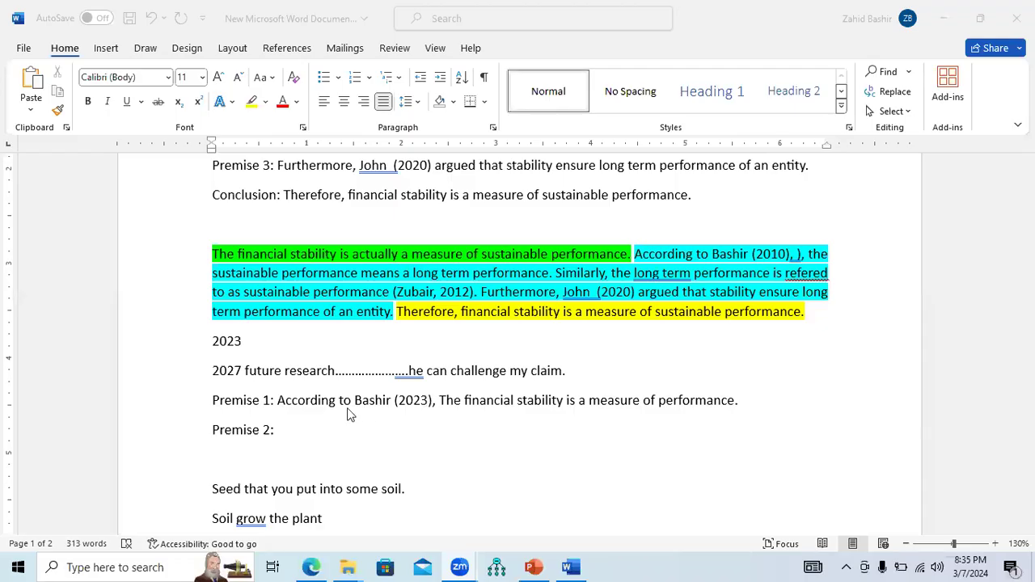
click(299, 435)
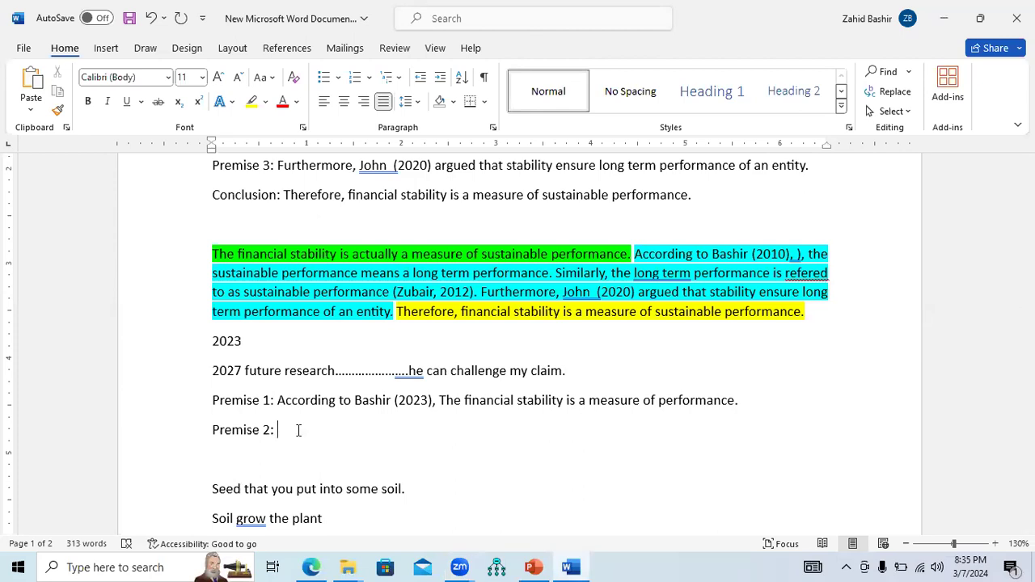
text(However, According to John)
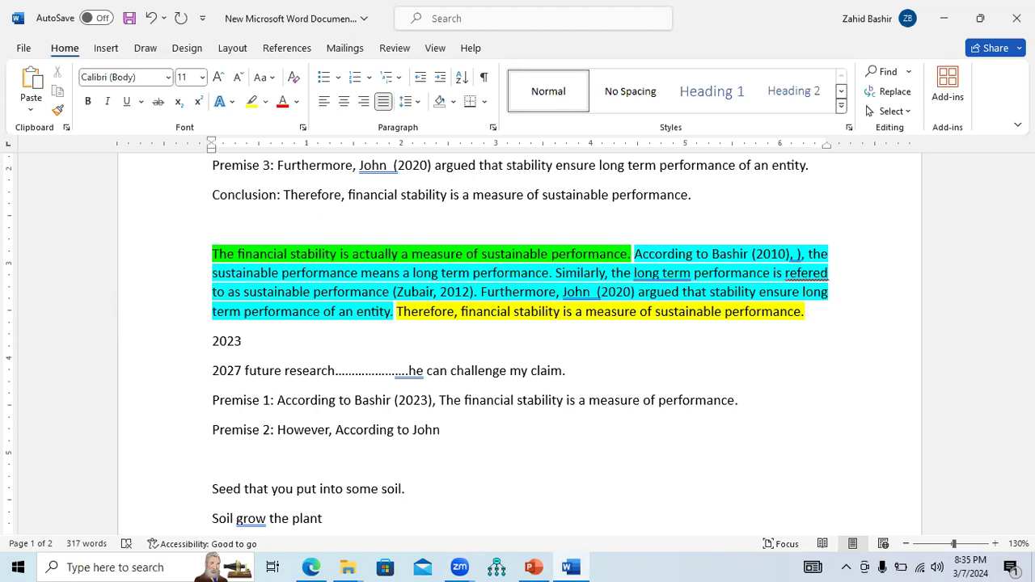
text( (2025), the)
key(BackSpace)
text(re is a d)
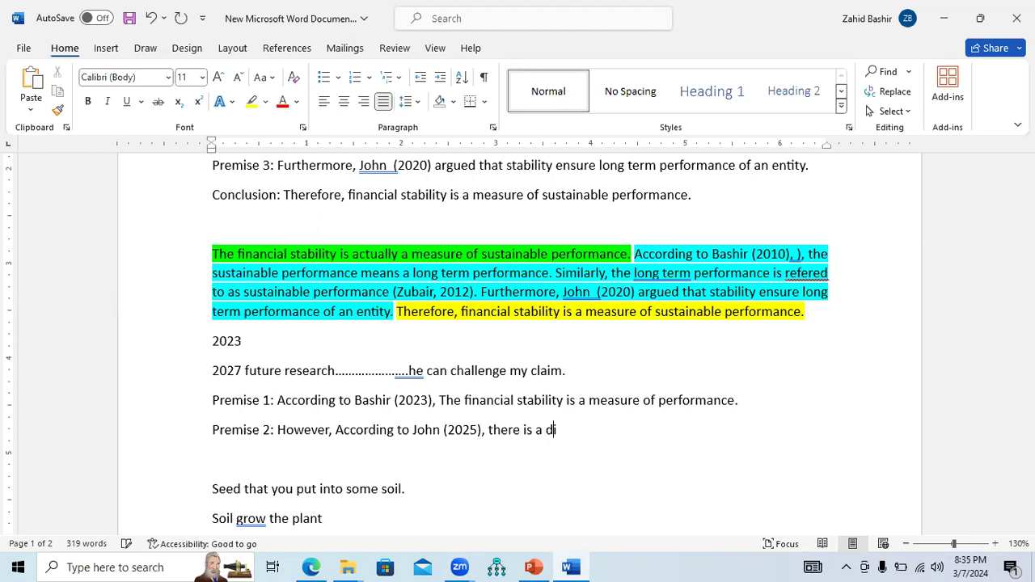
text(ifference betw)
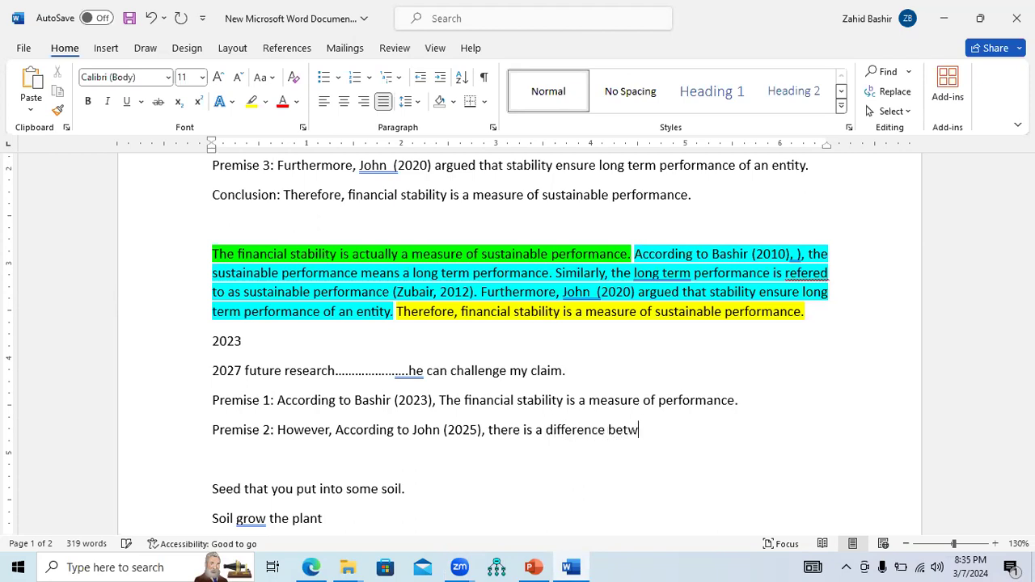
text(een sustainab)
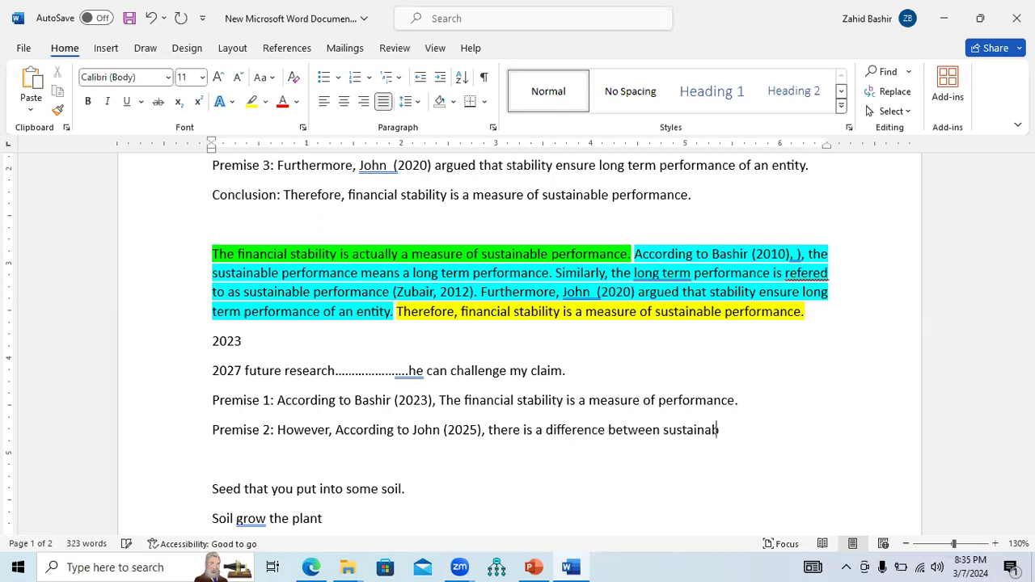
text(le performance and financ)
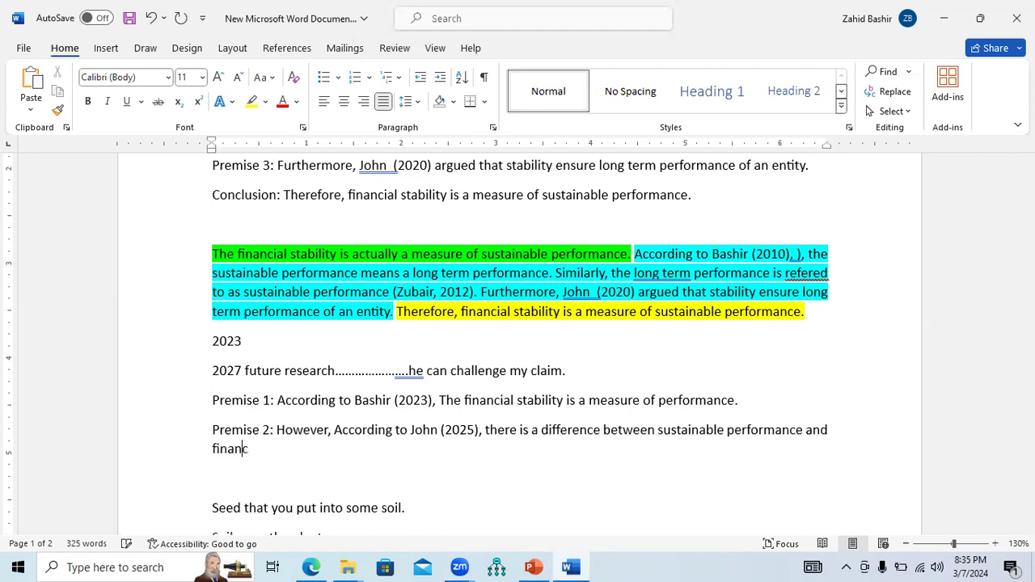
text(ial stability.)
key(Return)
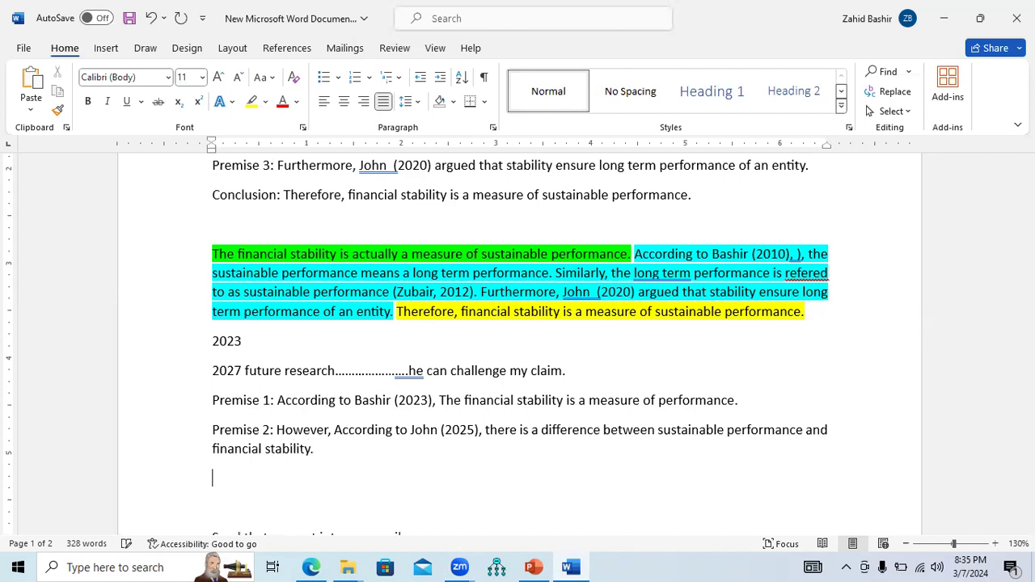
Add the line "Conclude: Therefore, financial stability is not same as sustainable performance." below Premise 2
text(Conclude: The)
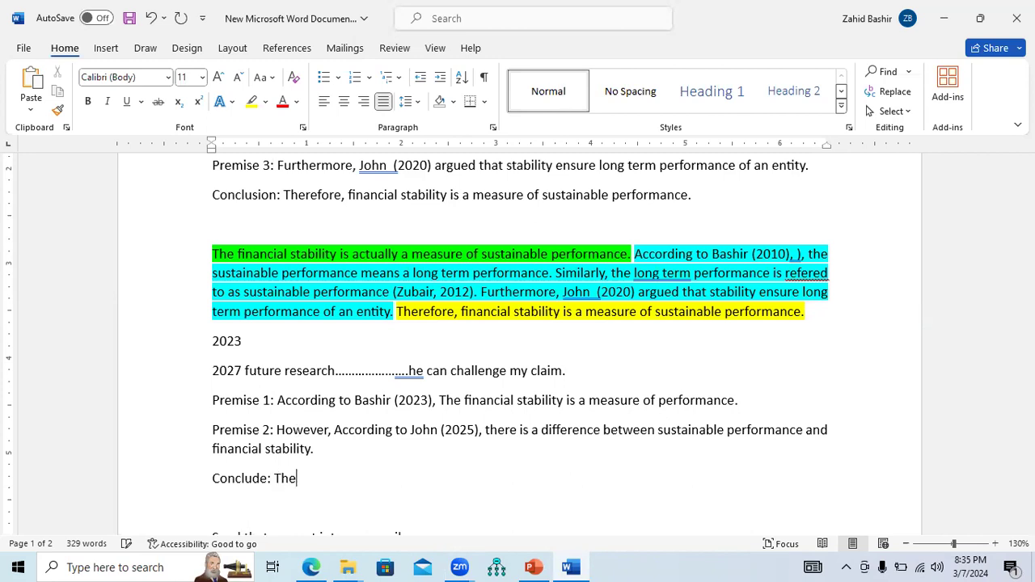
text(refore, financial )
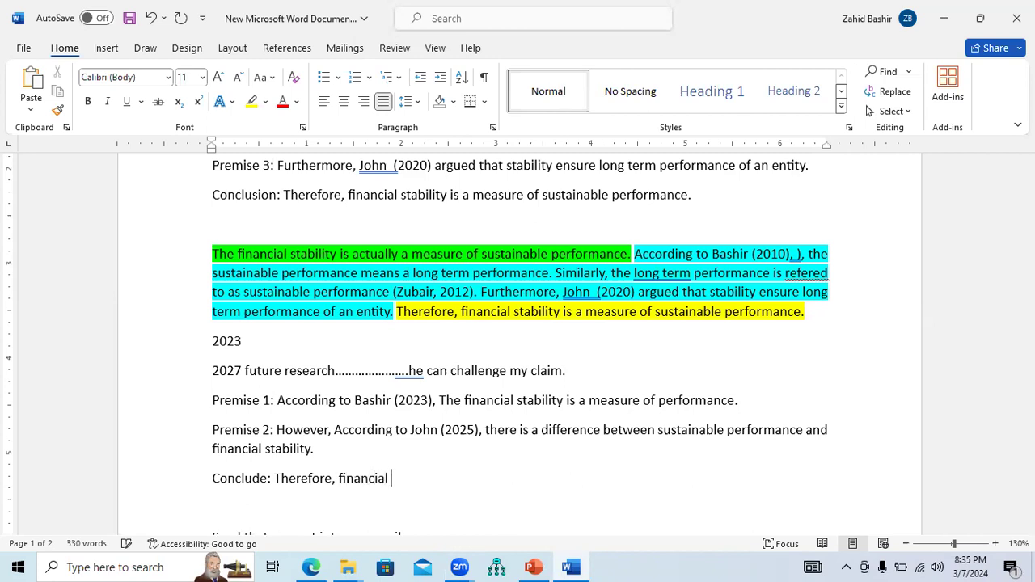
text(stability is differ)
key(BackSpace)
key(BackSpace)
key(BackSpace)
key(BackSpace)
key(BackSpace)
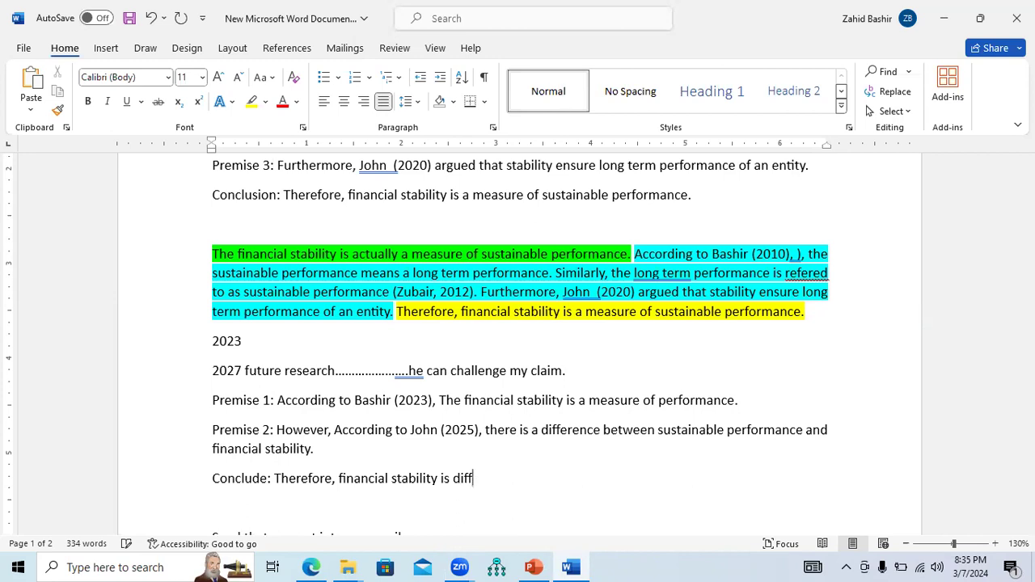
key(BackSpace)
text(not same as sua)
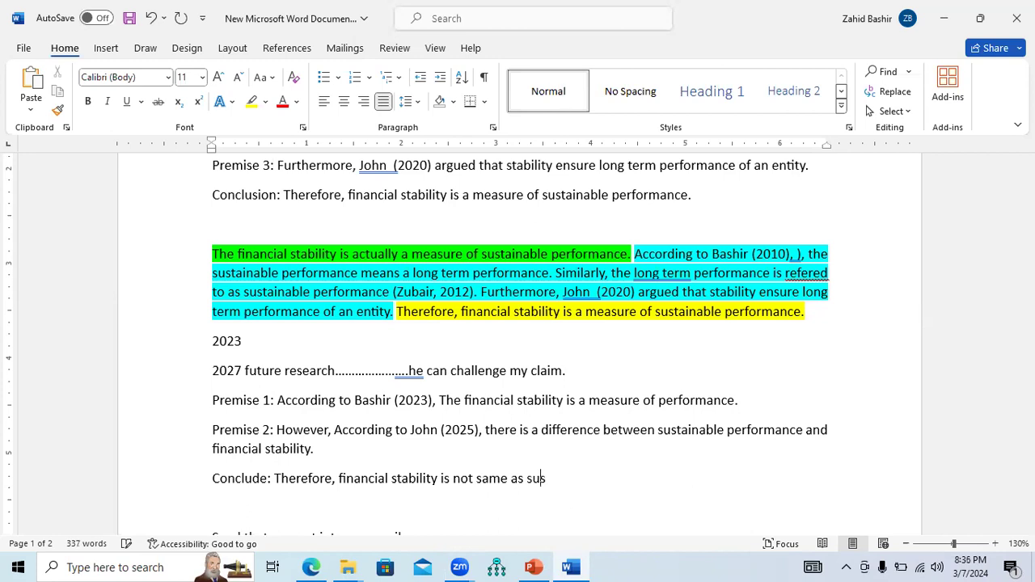
text(tainable f)
key(BackSpace)
text(performance.)
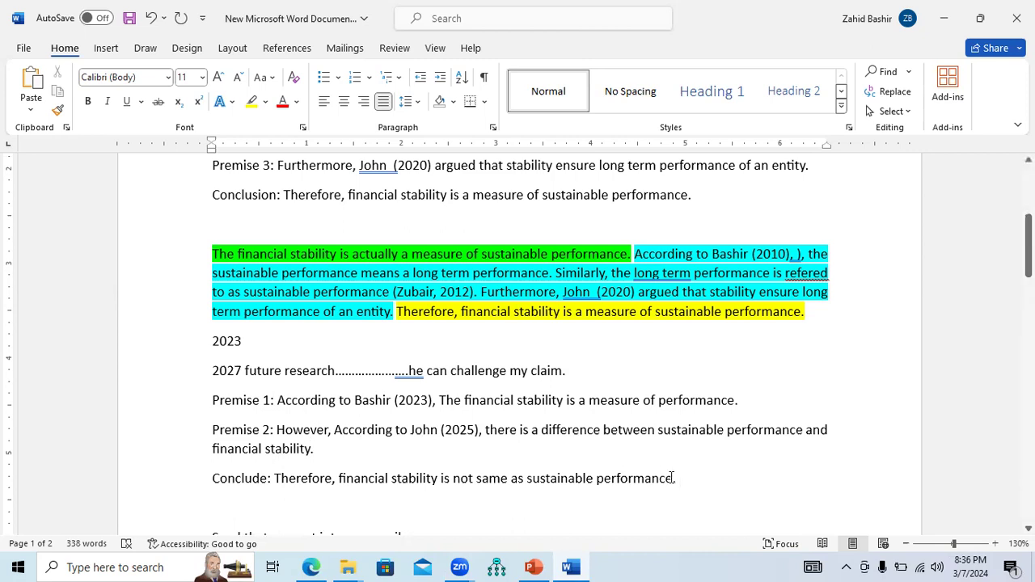
Select the new conclusion, the original yellow conclusion and Premise 2 in turn to compare them
drag(678, 479, 323, 481)
drag(396, 313, 804, 313)
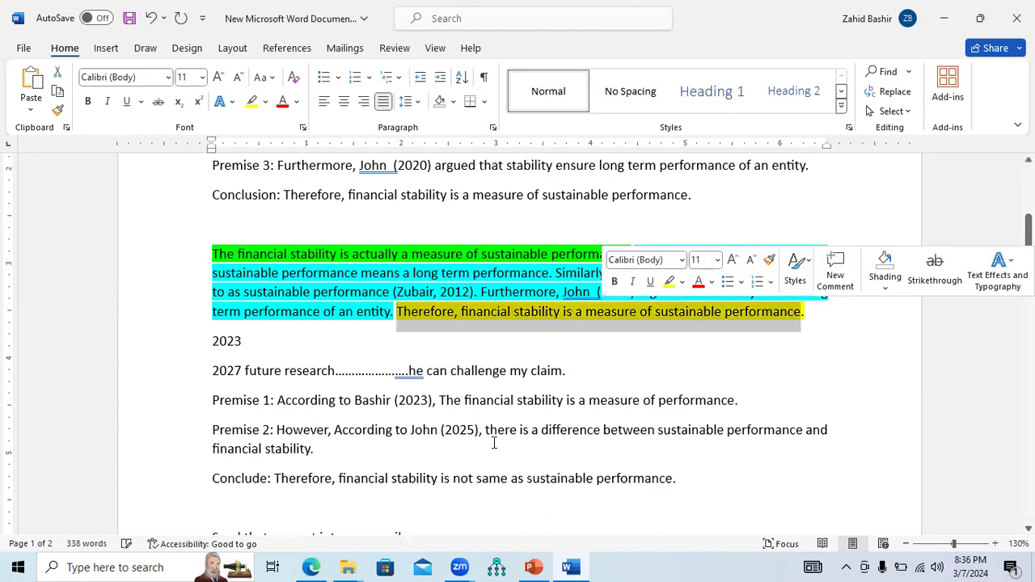
drag(321, 451, 213, 430)
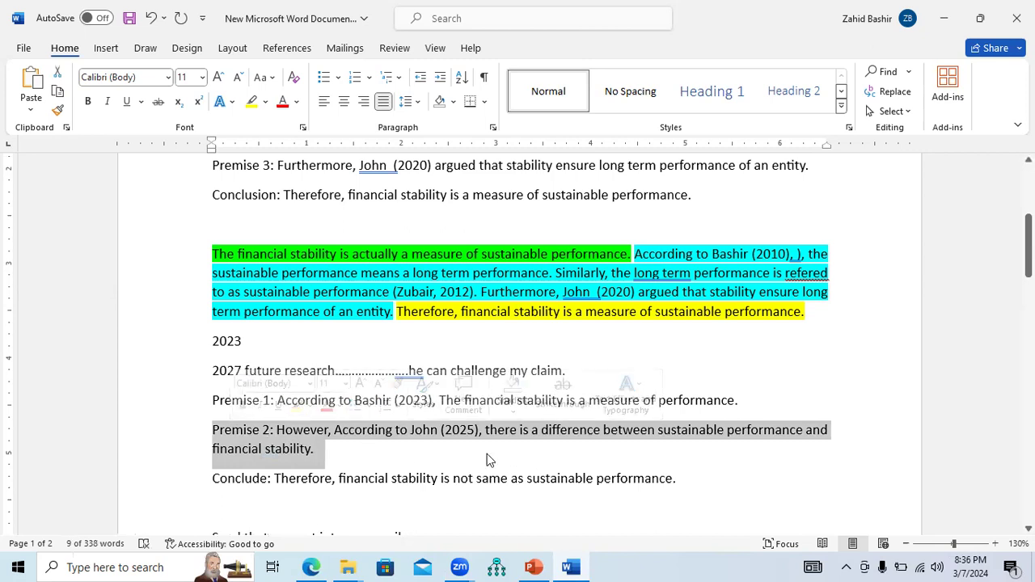
click(322, 452)
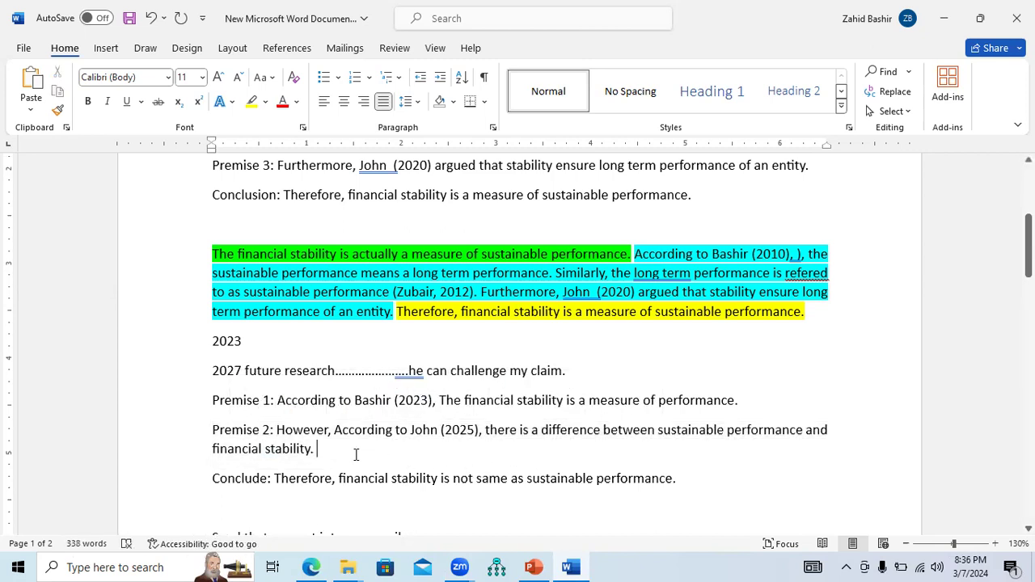
drag(318, 450, 288, 435)
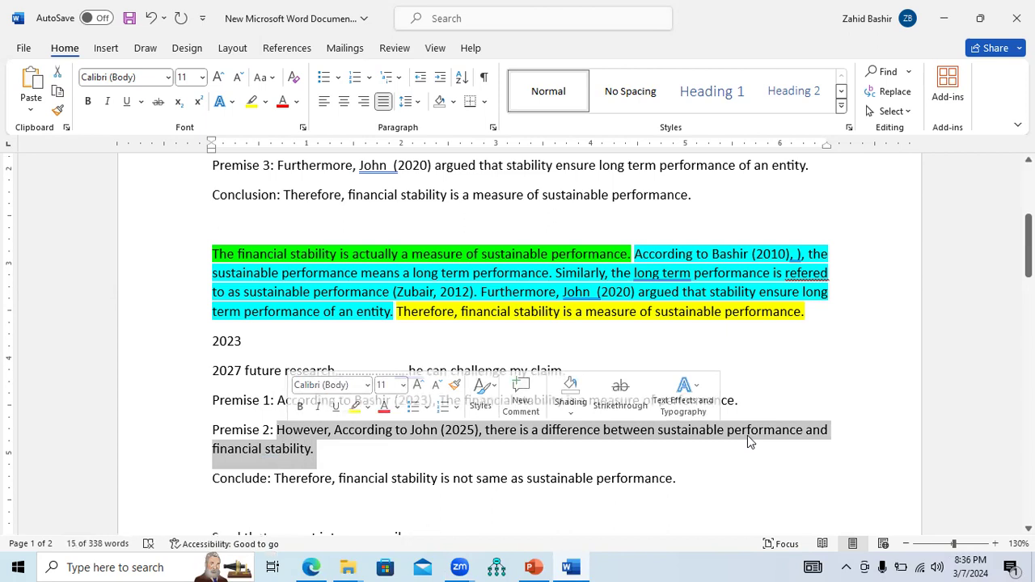
click(336, 453)
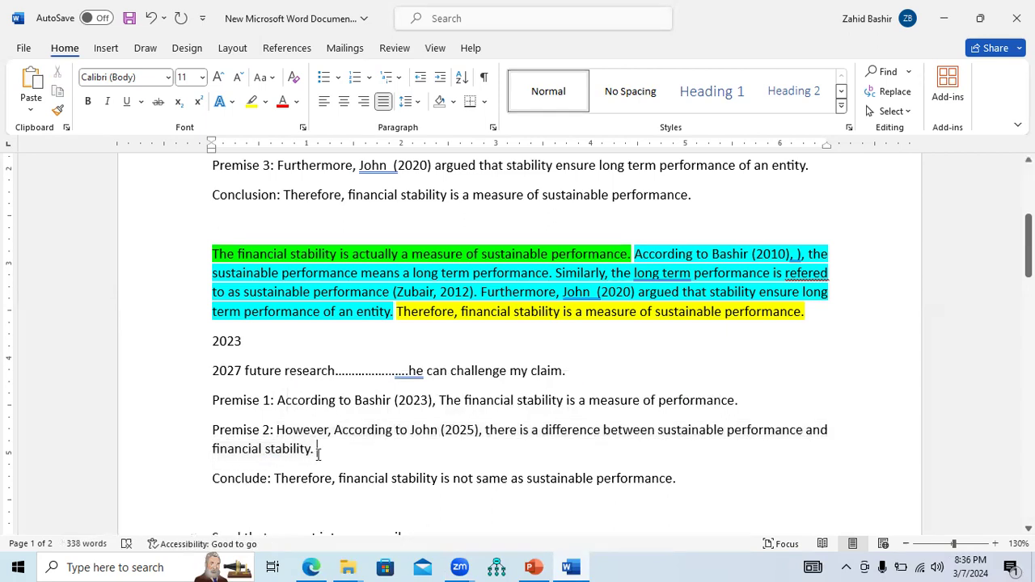
Extend Premise 2 with "They stated that financial stability is a medium term performance measure while sustainable finance require a long term measure."
text(They stated that)
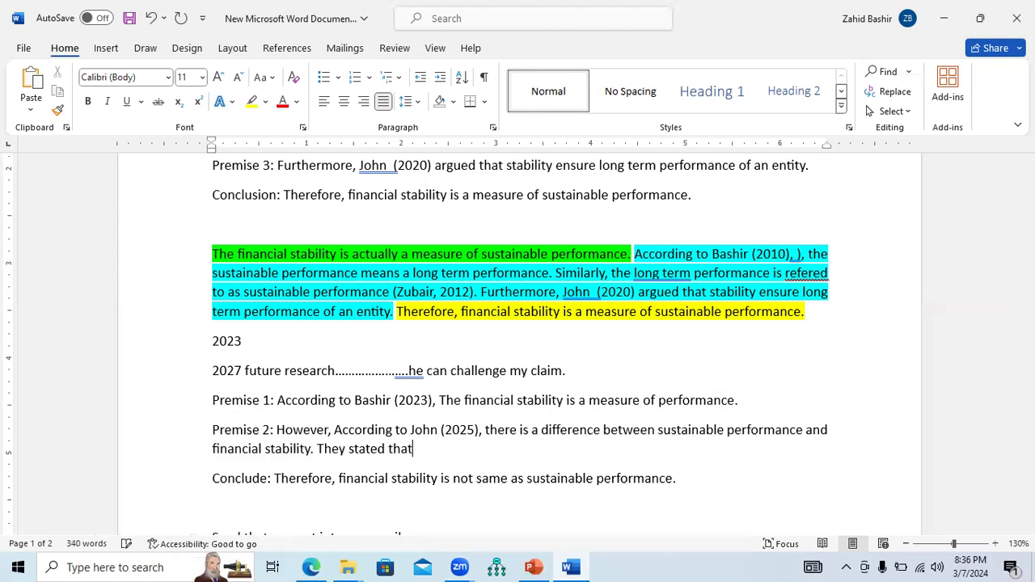
text( financial stability )
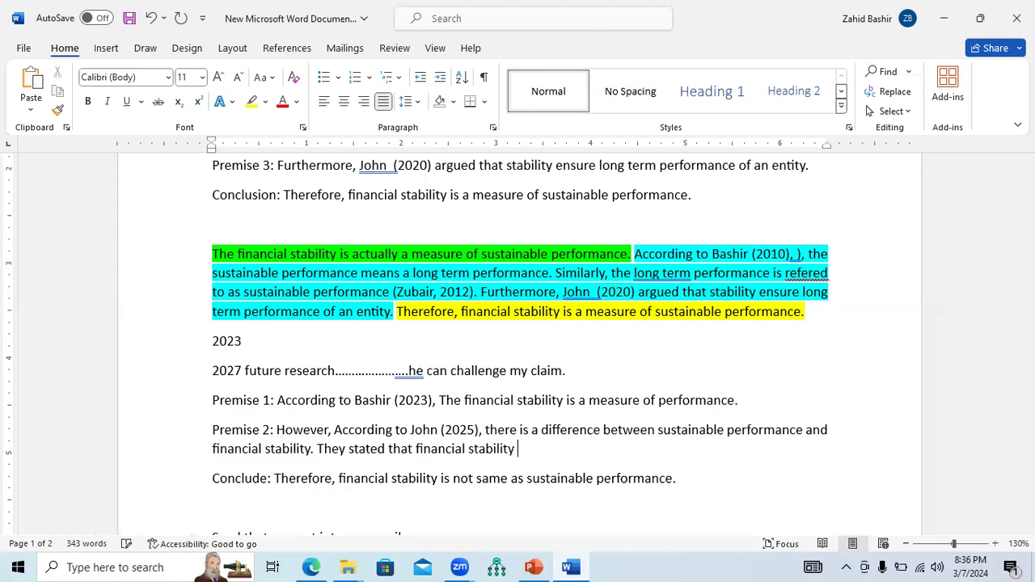
text(is a medium term)
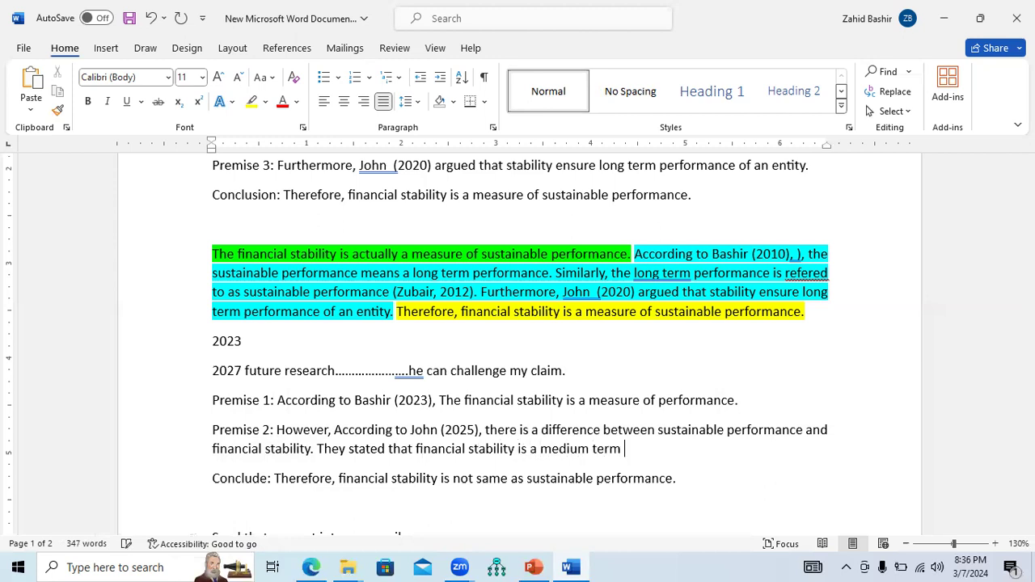
text( pef)
key(BackSpace)
text(rformance measu)
text(re)
text( while sus)
text(tainable f)
text(inance require )
text(a long term)
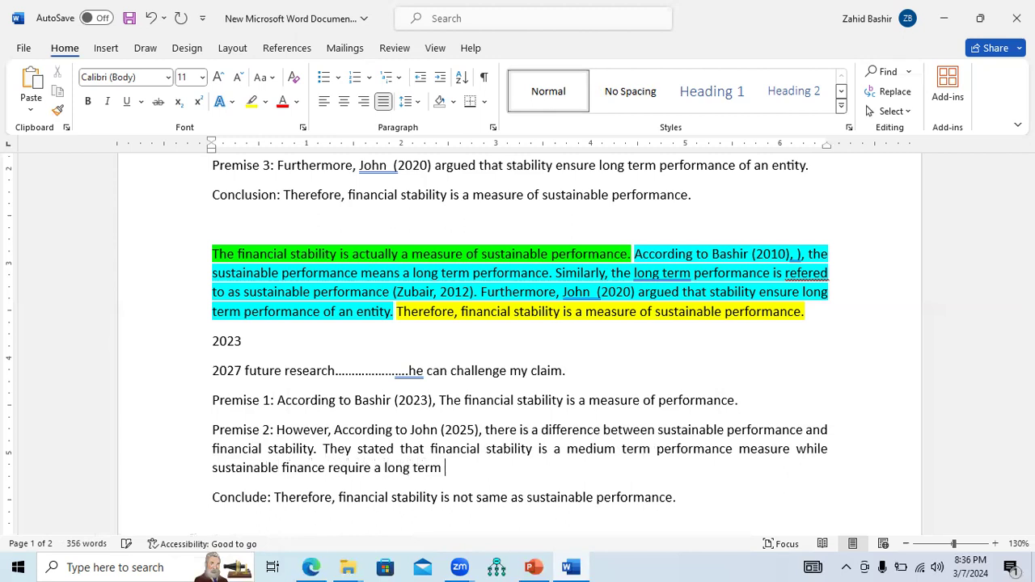
text( measure.)
Select the new premises and conclusion, then switch to the presentation and start the slide show from slide 20
drag(501, 467, 343, 454)
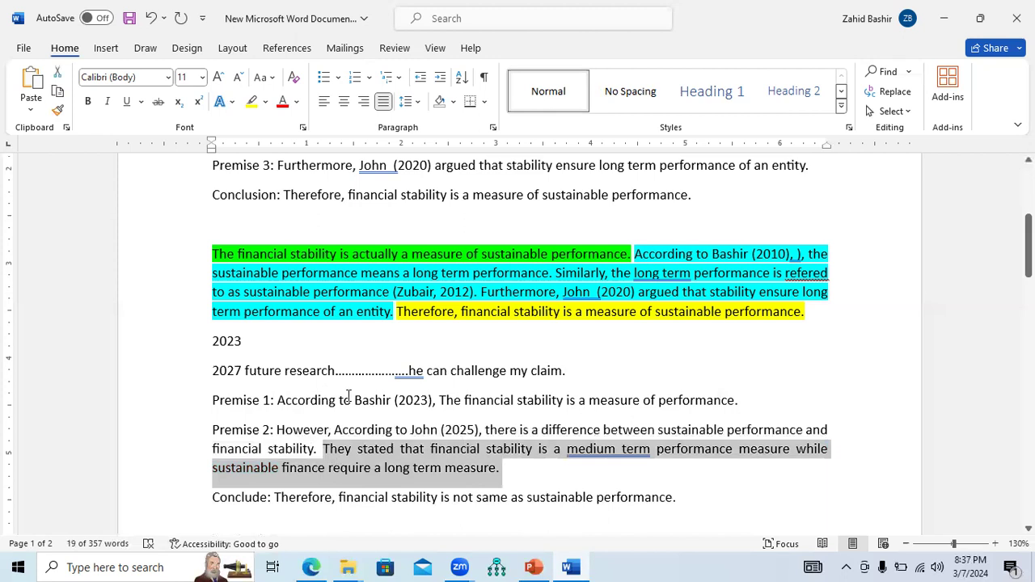
drag(210, 402, 701, 502)
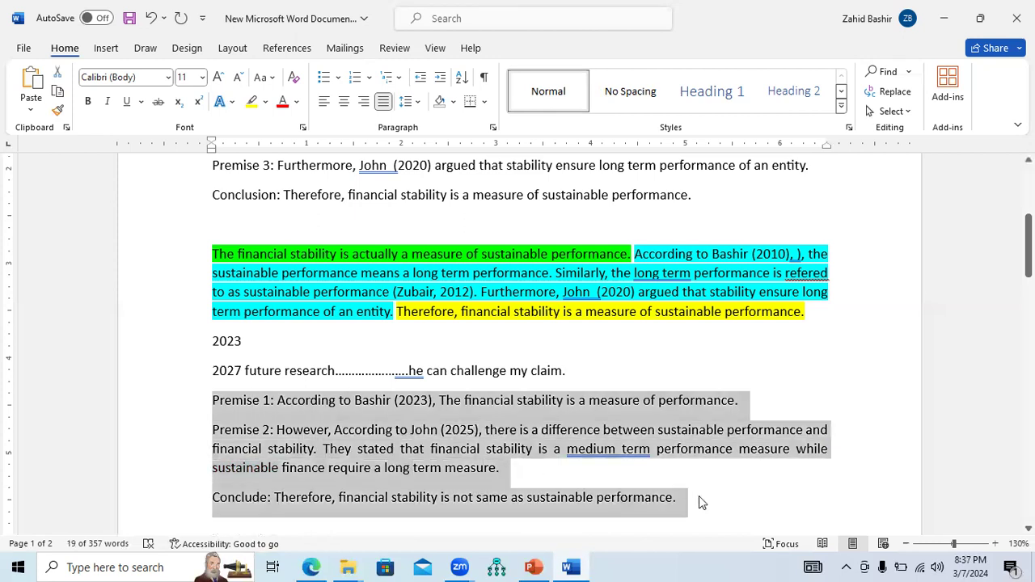
click(533, 567)
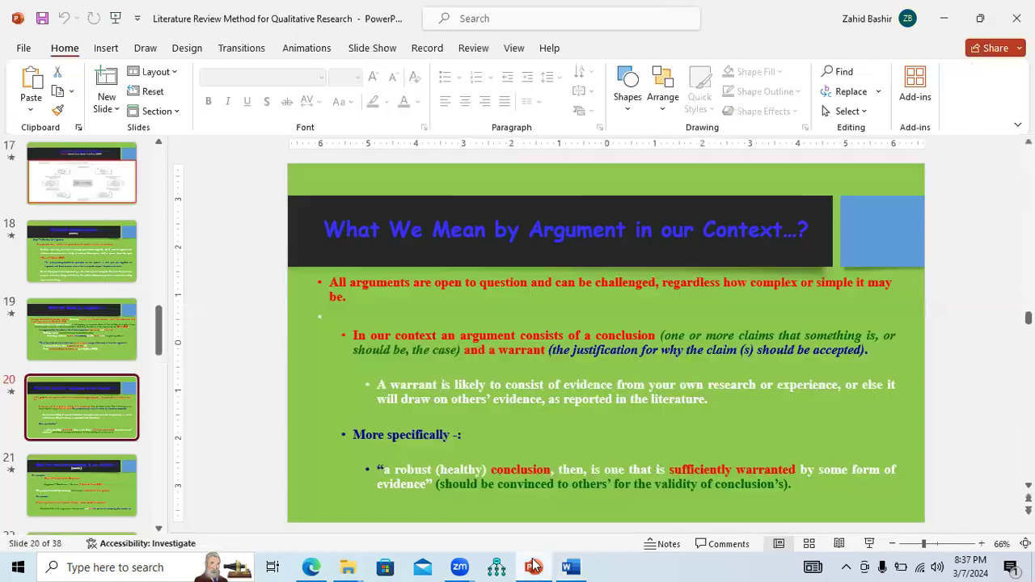
click(870, 544)
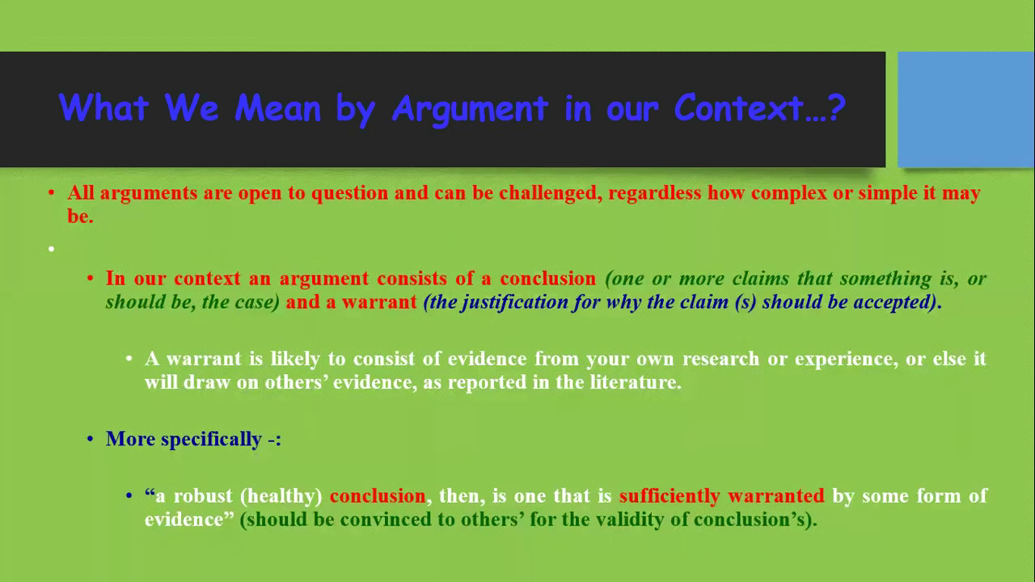
End the slide show and return to the Word document
right_click(503, 307)
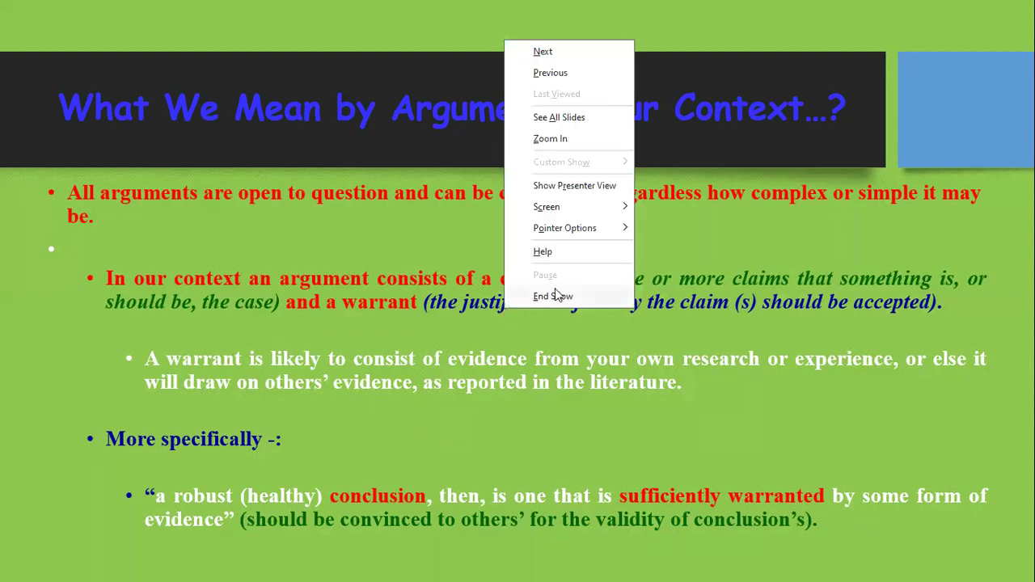
click(555, 292)
click(570, 567)
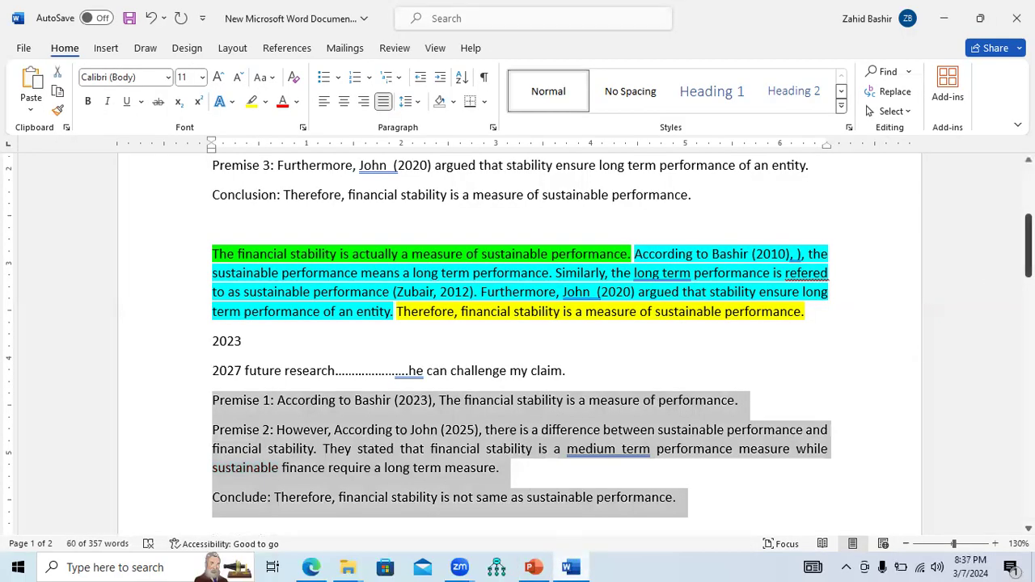
At the end of the document, add three lines: "Literature review", "Research gap" and "Conduct a future study."
drag(1028, 257, 1029, 424)
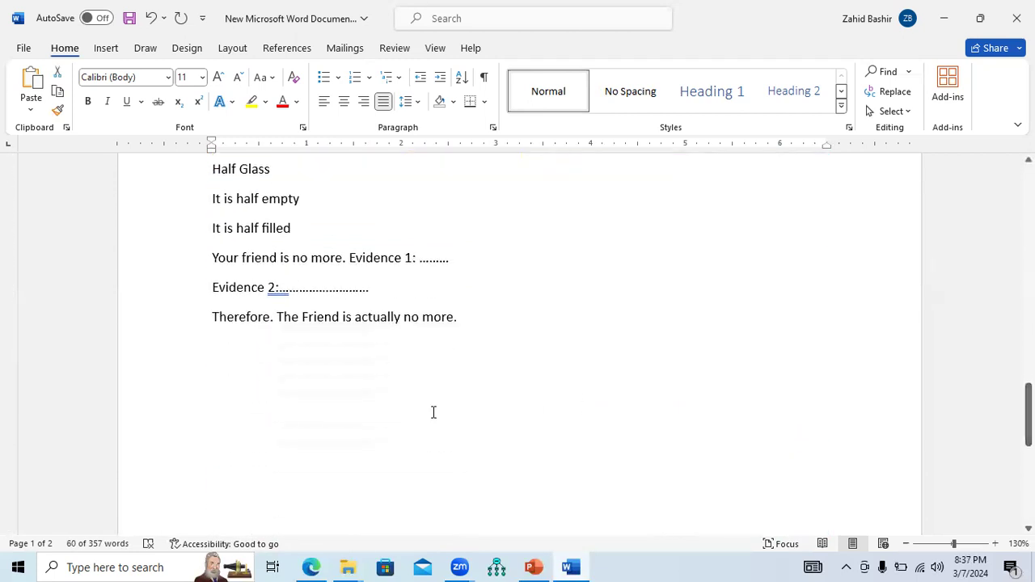
click(479, 329)
key(Return)
key(Return)
key(Return)
key(Return)
text(Literature review)
key(Return)
text(Research gap)
key(Return)
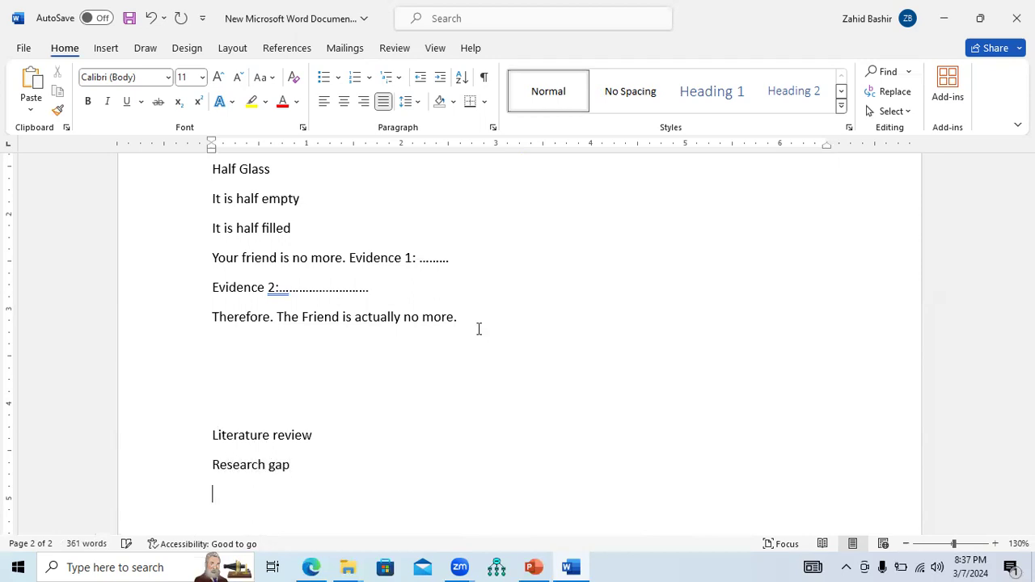
text(Conduct a future study)
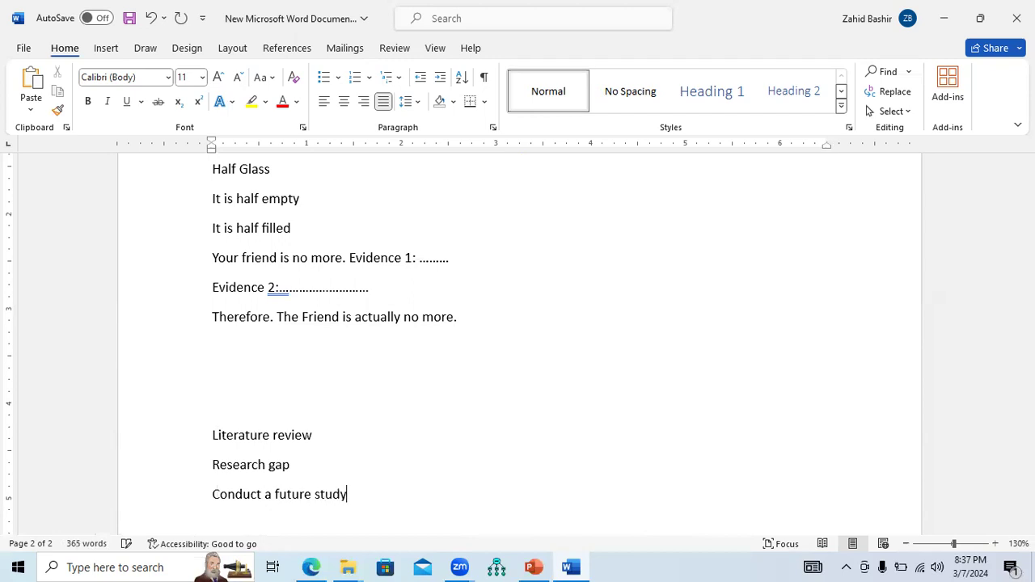
key(Return)
key(Return)
key(Return)
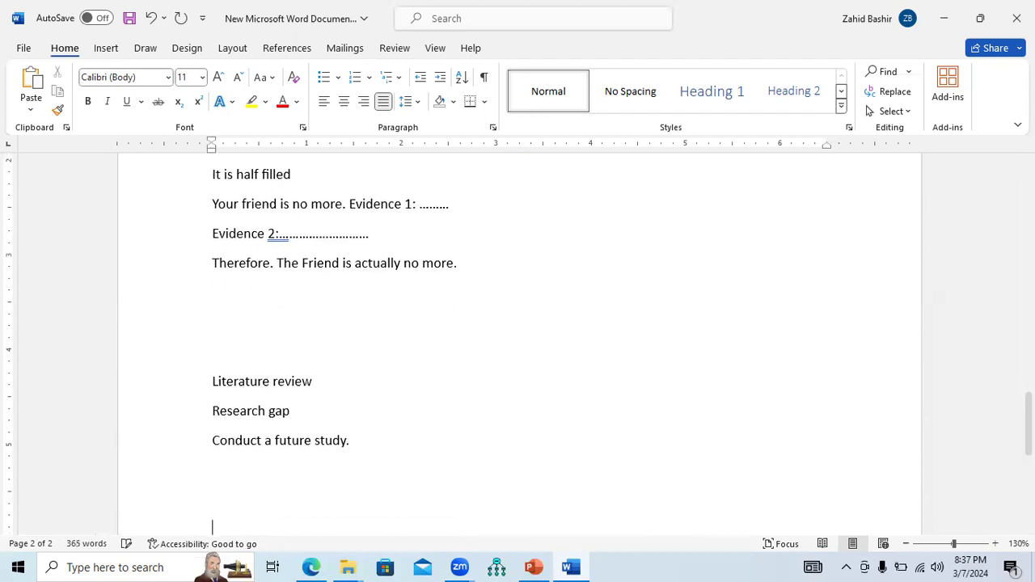
A few lines further down, add another "Literature review" line
key(Return)
text(Li)
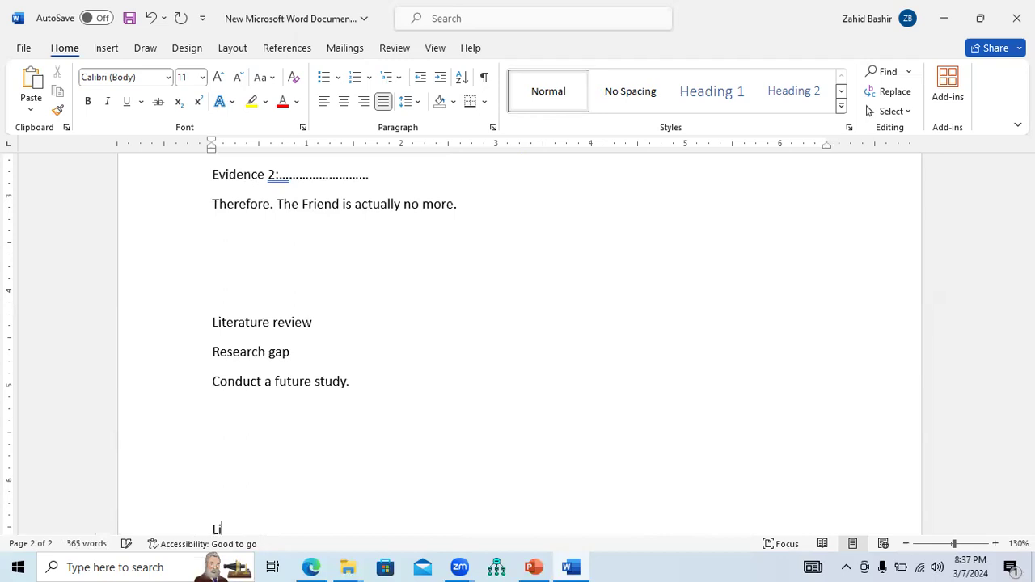
key(Return)
key(BackSpace)
key(BackSpace)
key(BackSpace)
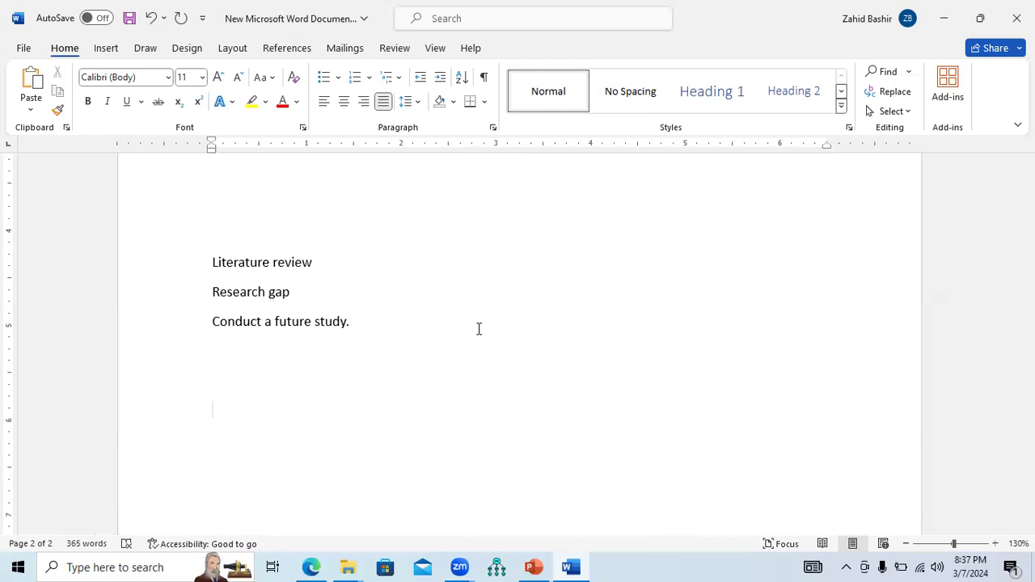
text(Literature review)
key(Return)
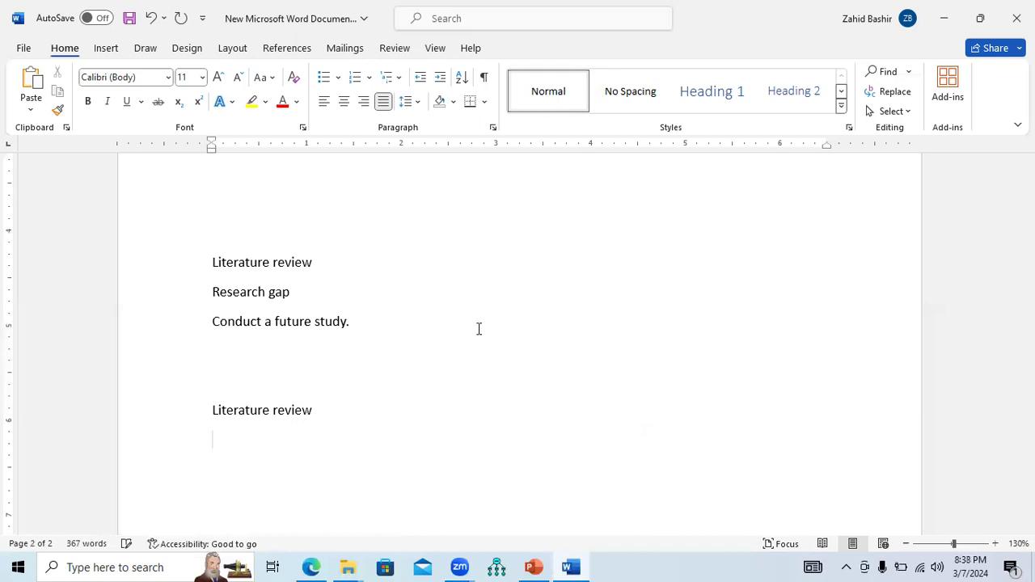
Below it, write "Challenge someone's argument from past, and then they form their own argment, then they conduct study"
text(Challange someone's arguement)
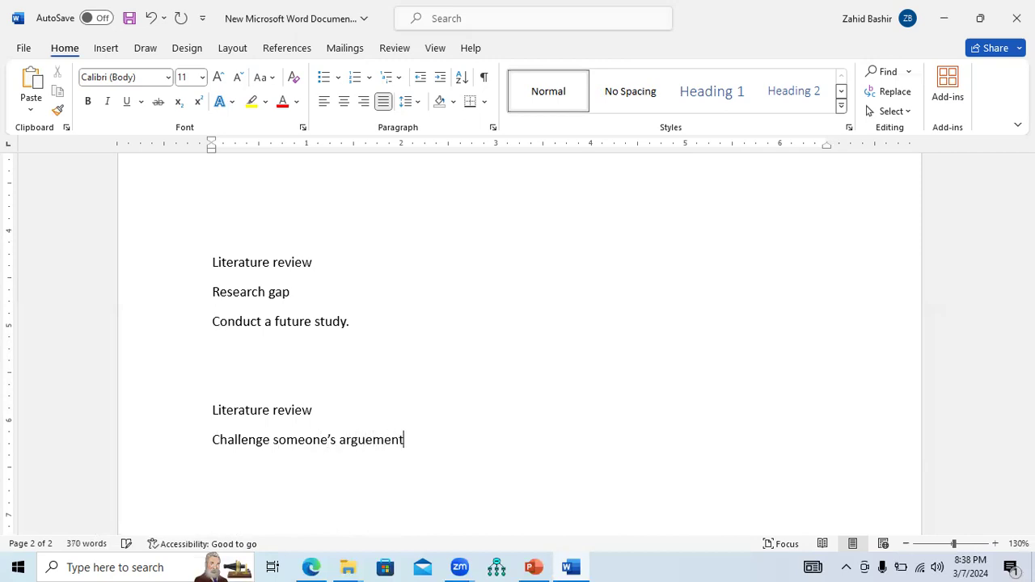
text( from past, and then they form their own argment, then they conduct study)
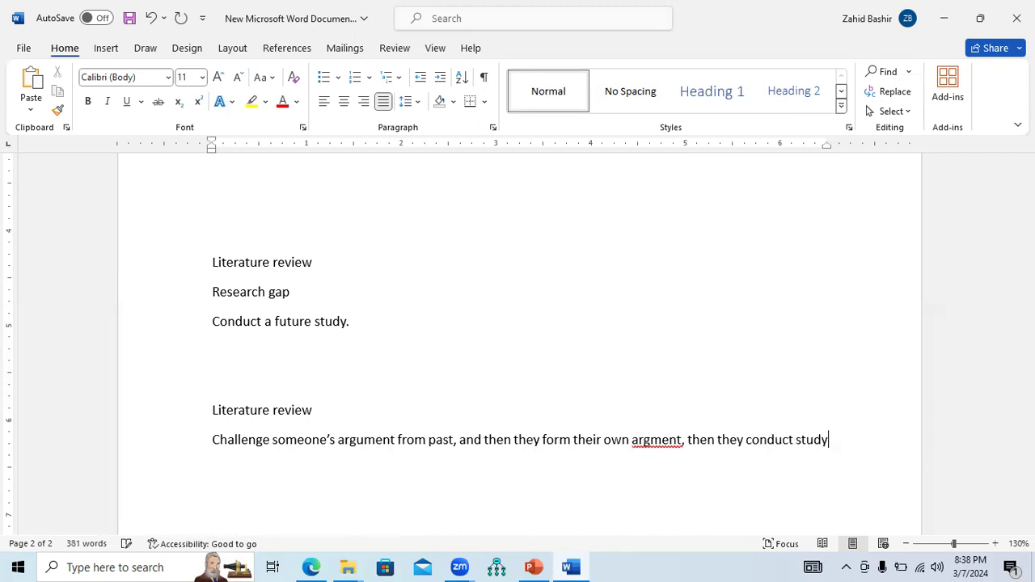
text( to provide)
Finish the sentence with "to prove their argument's validity."
key(BackSpace)
key(BackSpace)
key(BackSpace)
text(e th)
text(eir )
text(argument's )
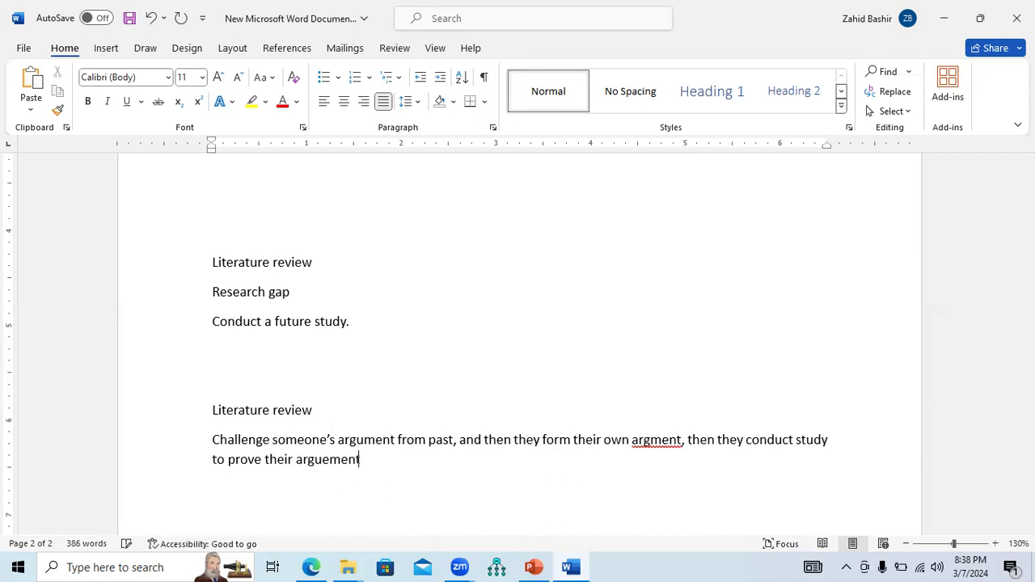
text(validity.)
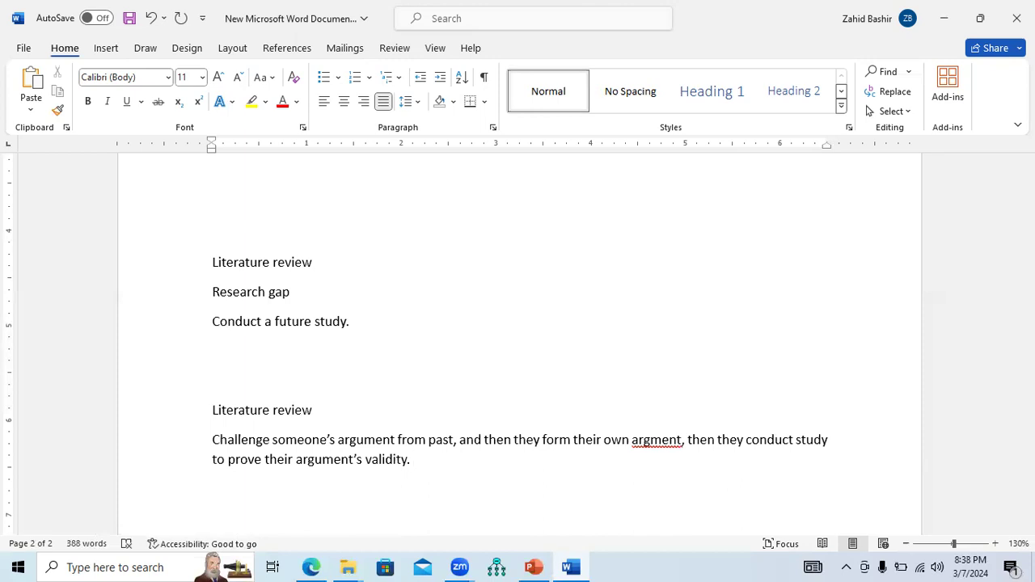
Correct the misspelled word "argment" in the sentence to "argument" using the spelling suggestion
drag(372, 458, 398, 442)
click(241, 444)
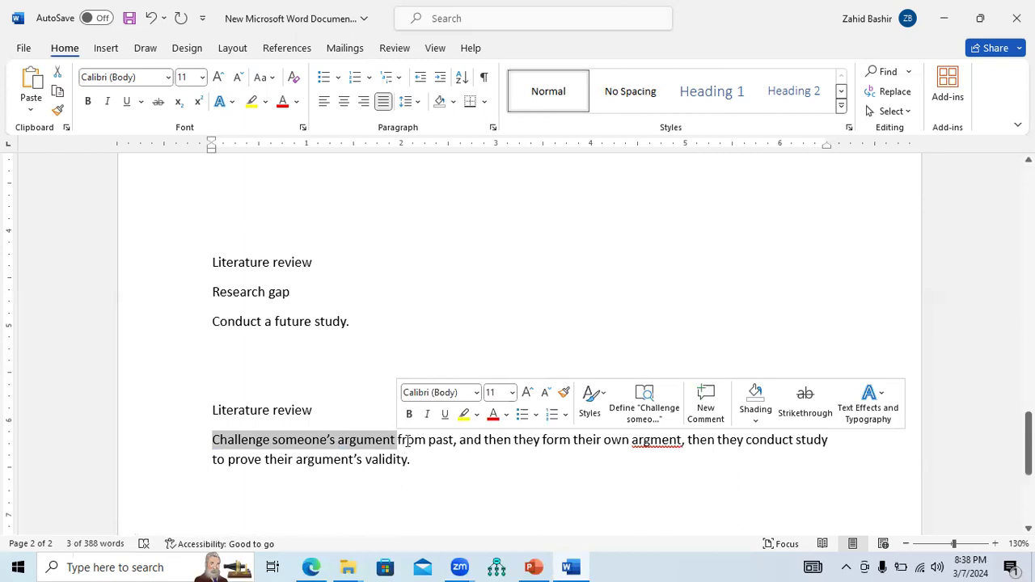
click(660, 439)
right_click(660, 441)
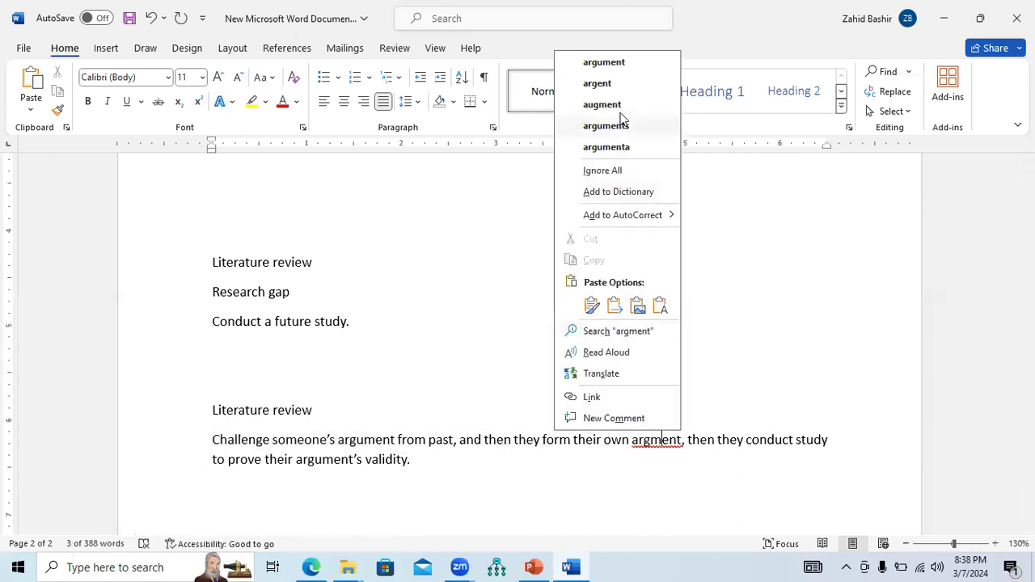
click(617, 68)
Select "their own argument… validity", "Research gap" and "Challenge someone's argument from past" in turn to compare them
drag(448, 459, 598, 440)
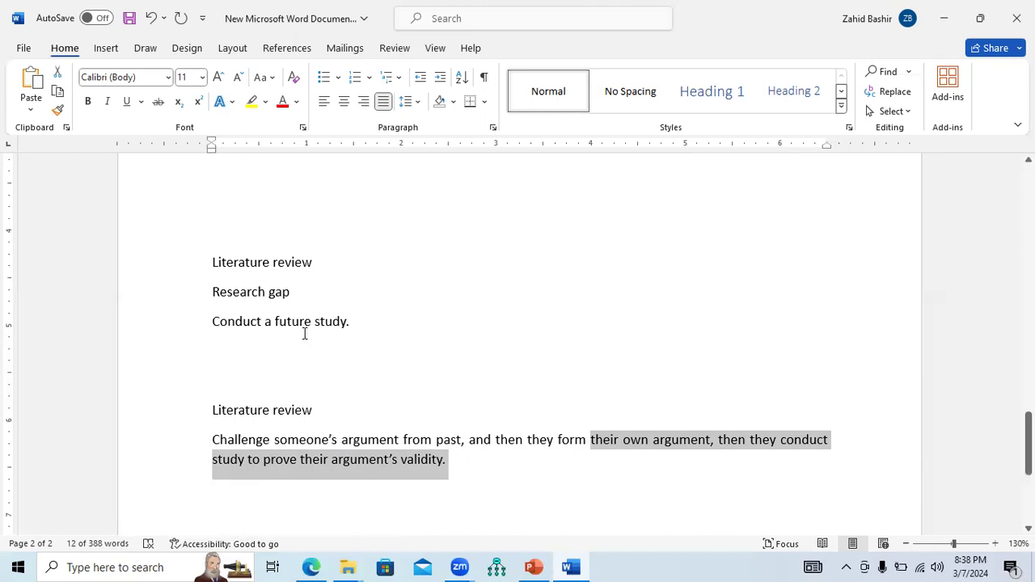
triple_click(293, 298)
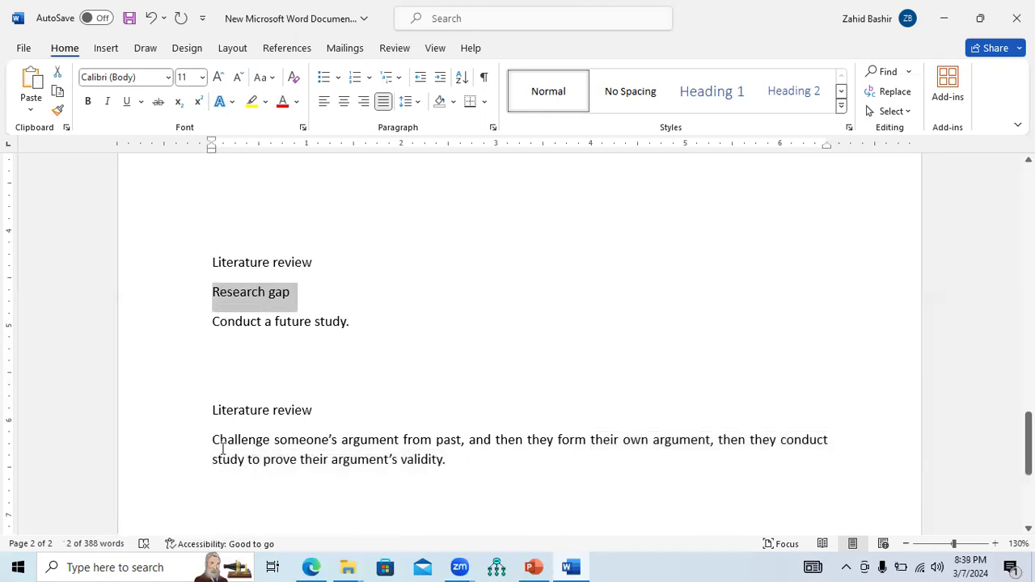
drag(214, 442, 446, 444)
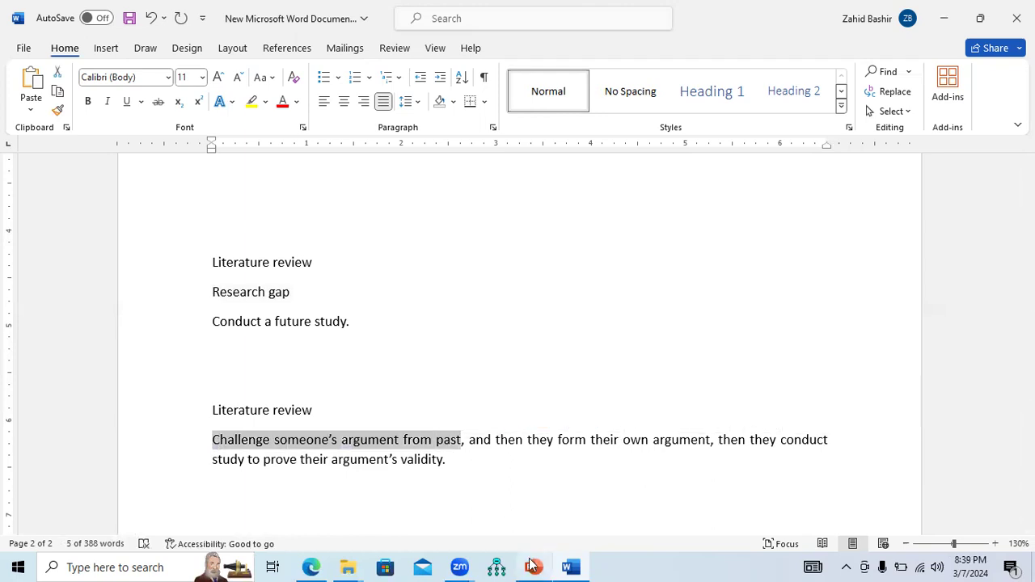
Switch to the presentation and start the slide show from slide 20
mouse_move(532, 566)
click(526, 513)
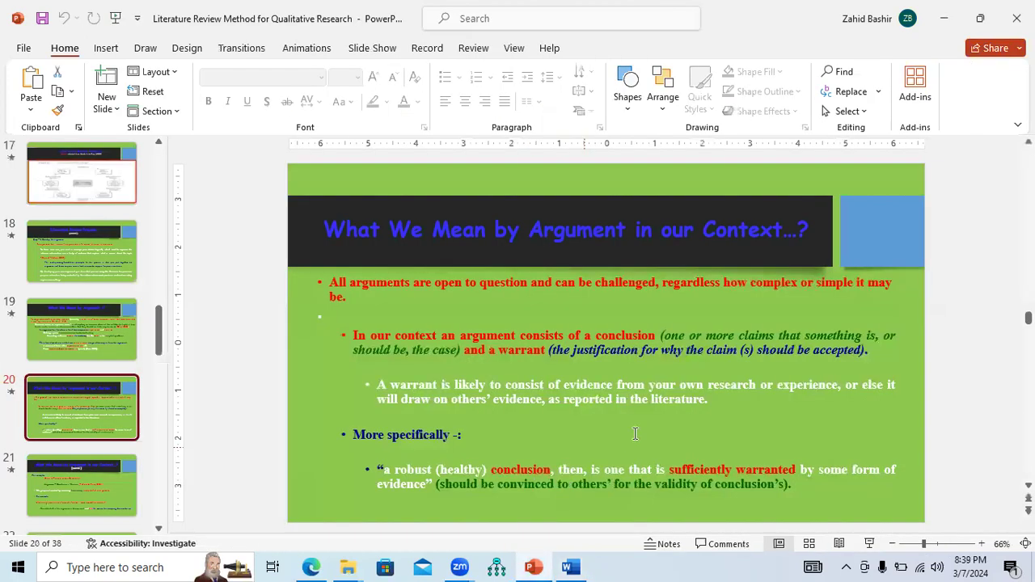
click(869, 544)
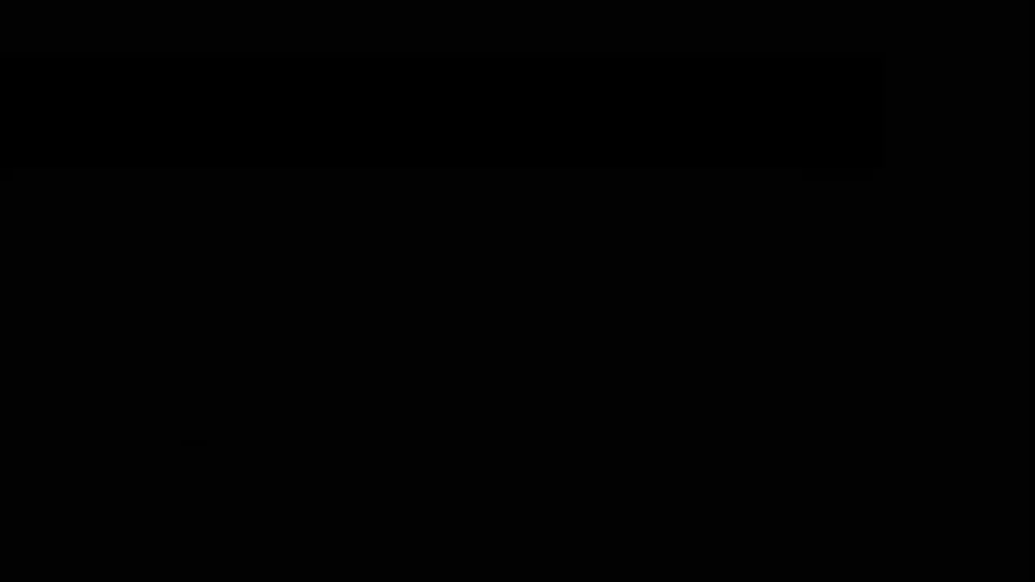